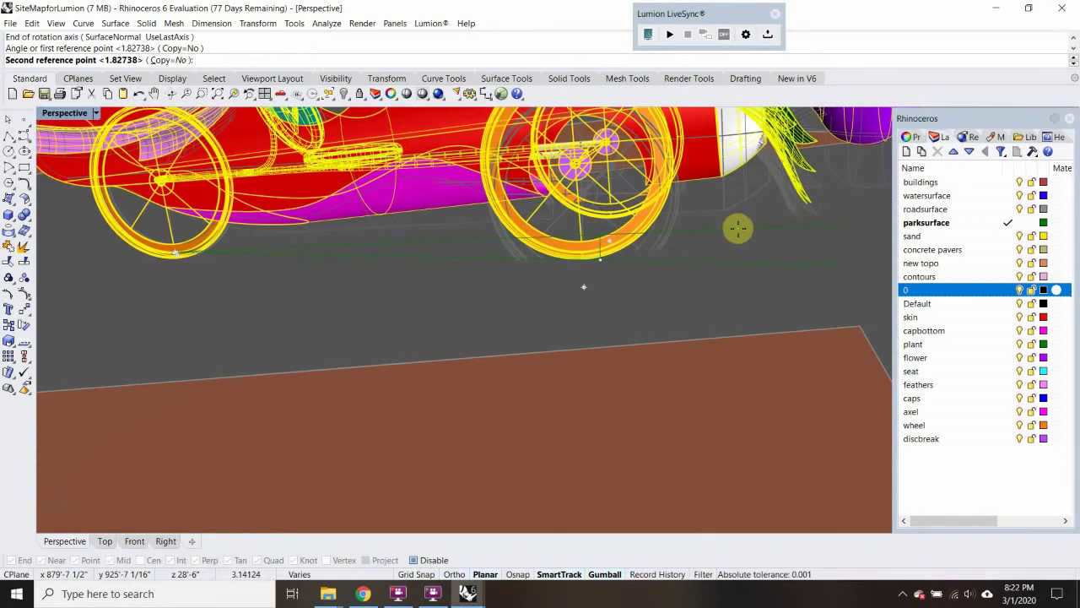
# Step: Complete the car's 3D rotation by about 3.19 degrees at the second reference point on the road, leaving the car deselected
pyautogui.click(733, 232)
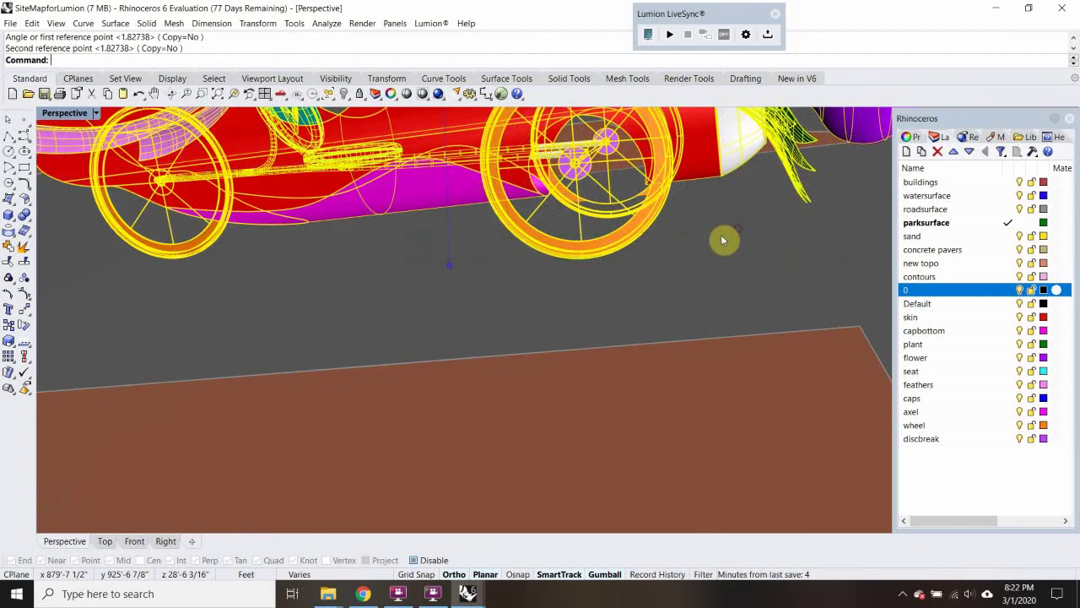
pyautogui.moveTo(724, 241); pyautogui.dragTo(614, 242, button='right')
pyautogui.scroll(8, 614, 241)
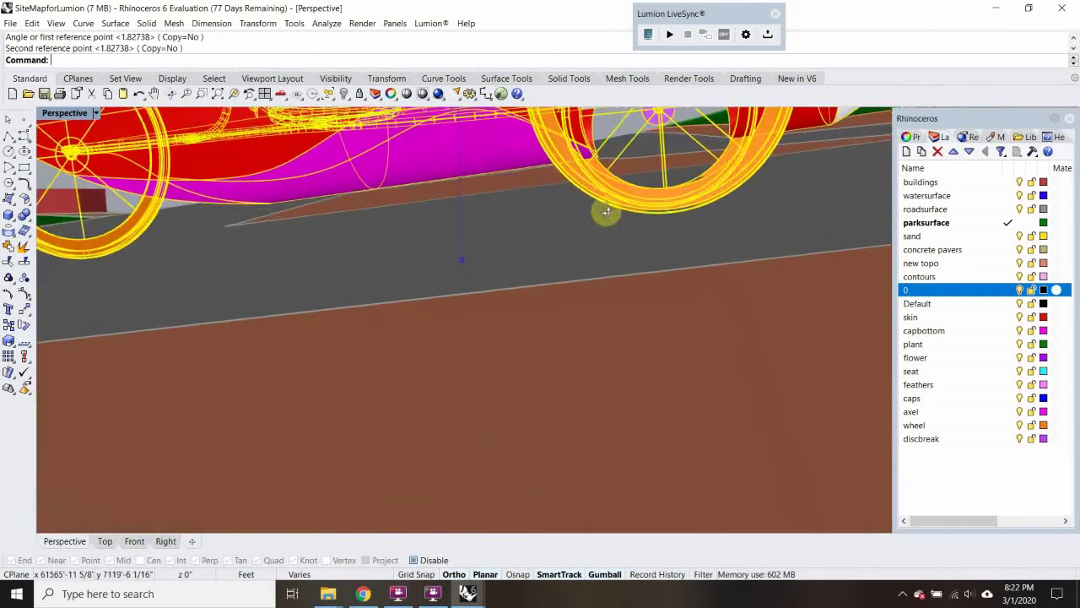
pyautogui.press('Escape')
# Step: Select the car for another 3D rotation, enable object snaps and set the rotation axis at the bottom of the rear wheel
pyautogui.scroll(-4, 660, 282)
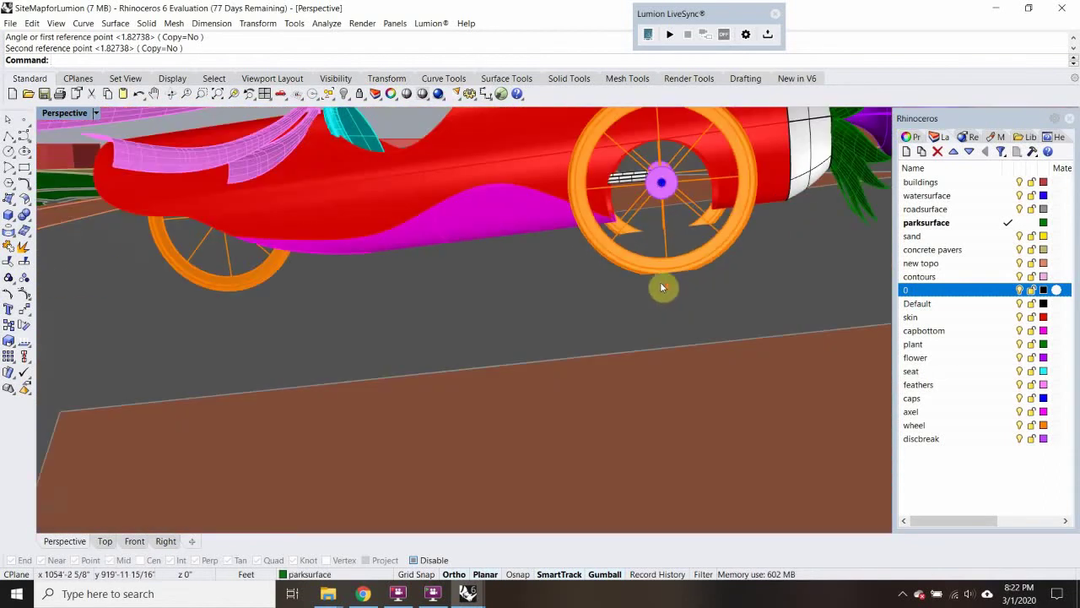
pyautogui.click(600, 248)
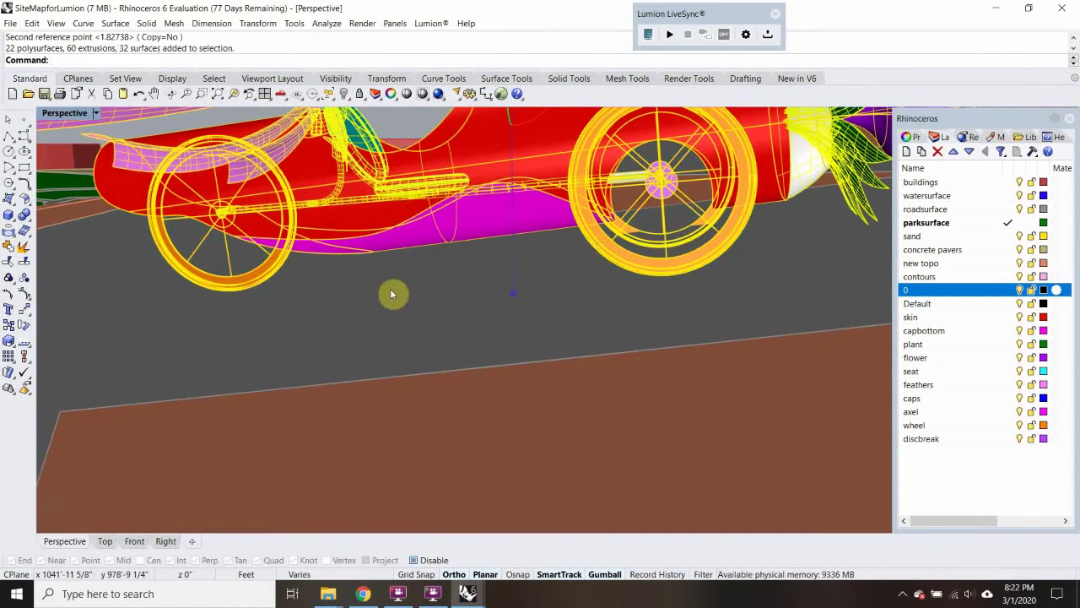
pyautogui.press('Return')
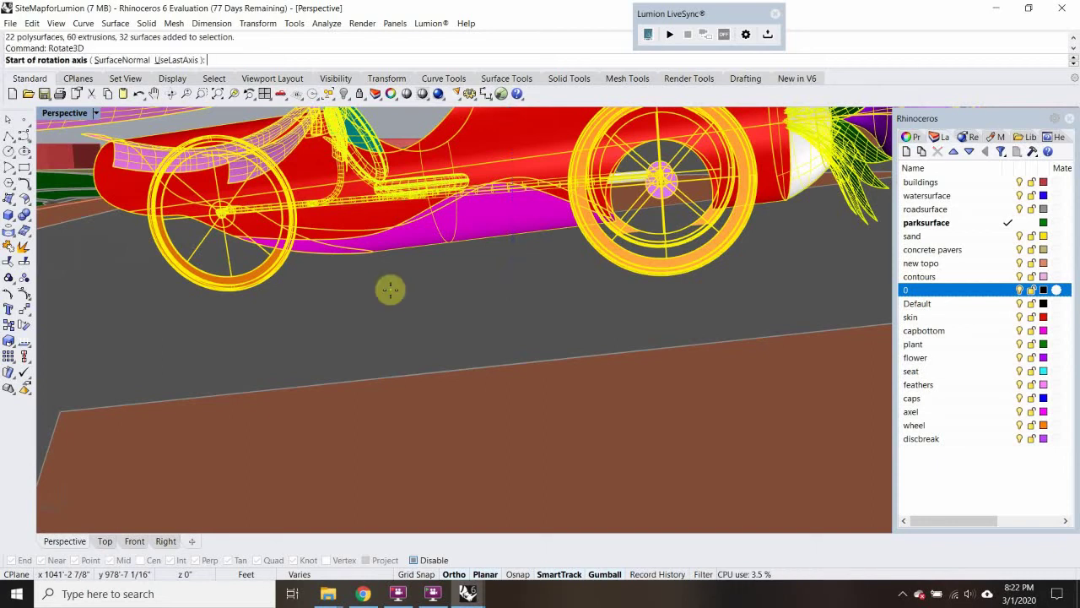
pyautogui.scroll(6, 207, 238)
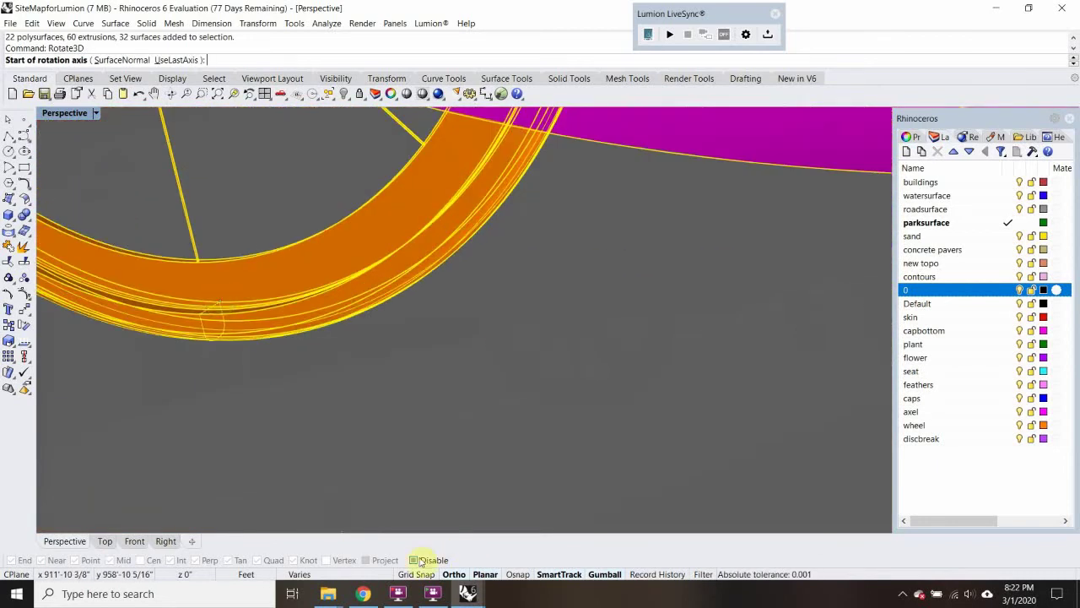
pyautogui.moveTo(213, 305); pyautogui.dragTo(247, 275, button='right')
pyautogui.click(238, 278)
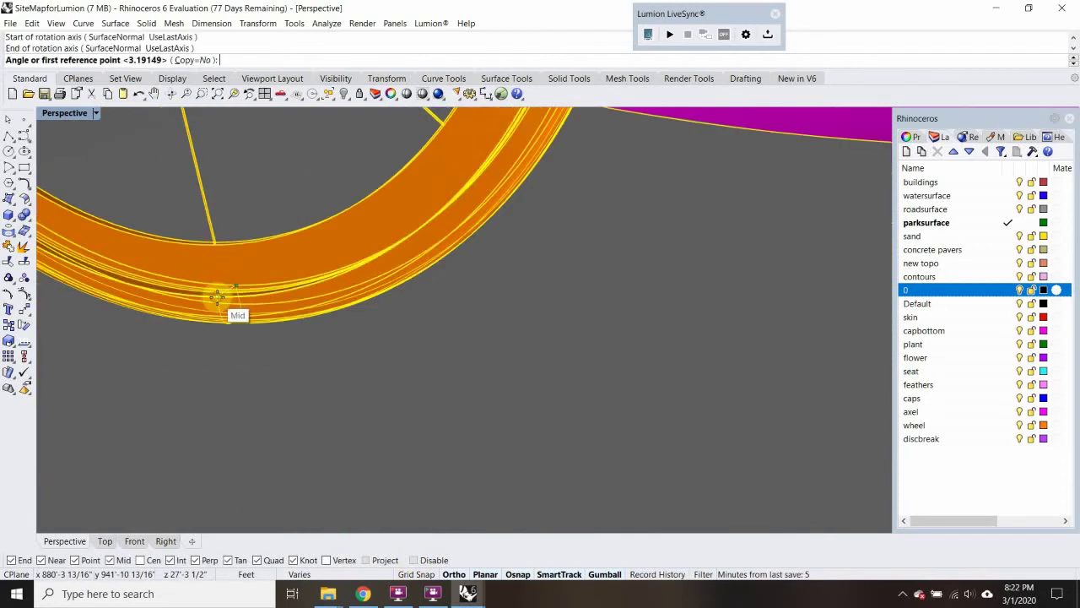
# Step: Rotate the car by about 0.75 degrees using reference points at the bottom of the near front wheel, and deselect it
pyautogui.scroll(-5, 253, 304)
pyautogui.moveTo(301, 310); pyautogui.dragTo(405, 354, button='right')
pyautogui.scroll(8, 482, 333)
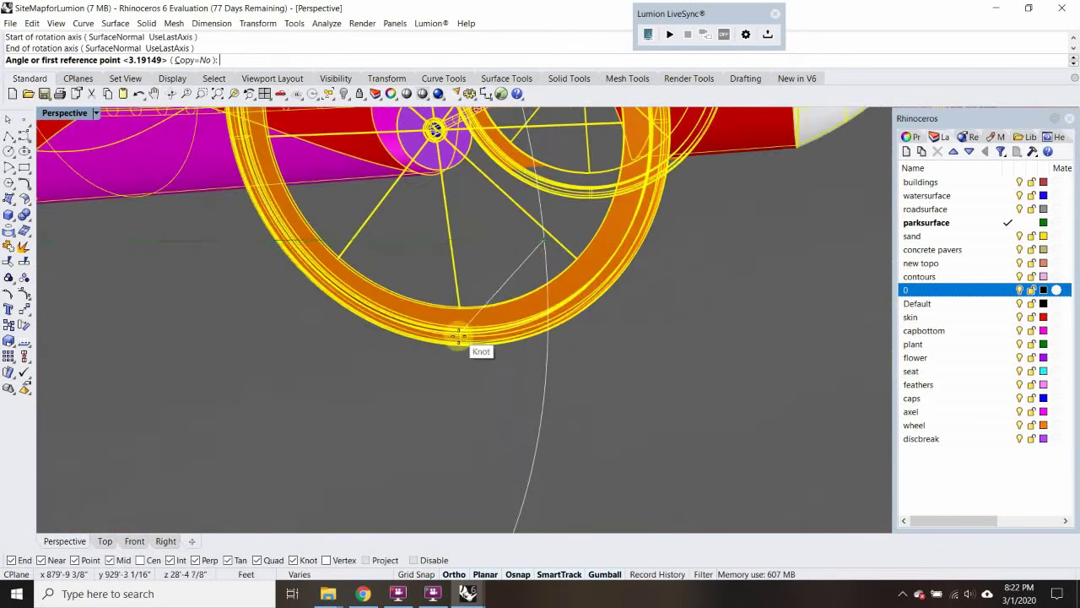
pyautogui.click(463, 349)
pyautogui.scroll(5, 460, 338)
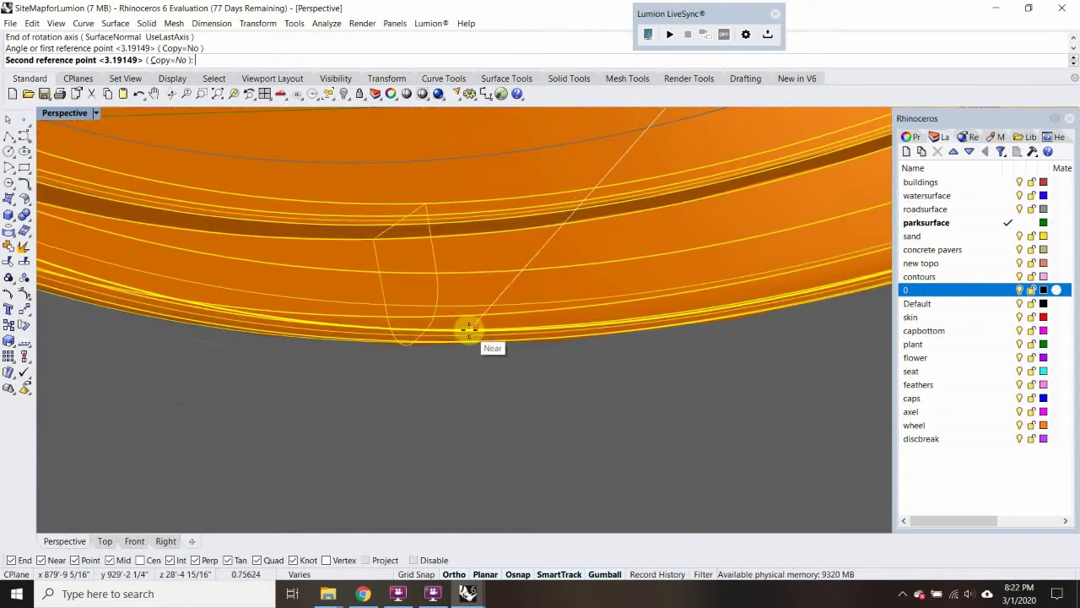
pyautogui.click(444, 329)
pyautogui.scroll(-8, 447, 321)
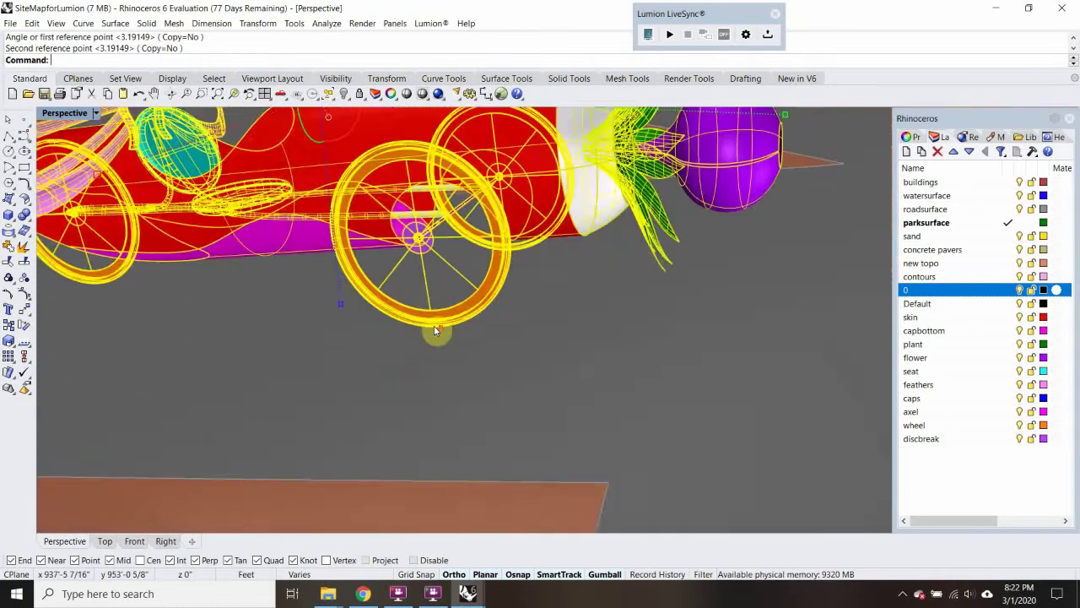
pyautogui.press('Escape')
# Step: Examine from the side and front how the car's wheels sit relative to the road surface
pyautogui.scroll(6, 575, 257)
pyautogui.scroll(-5, 575, 258)
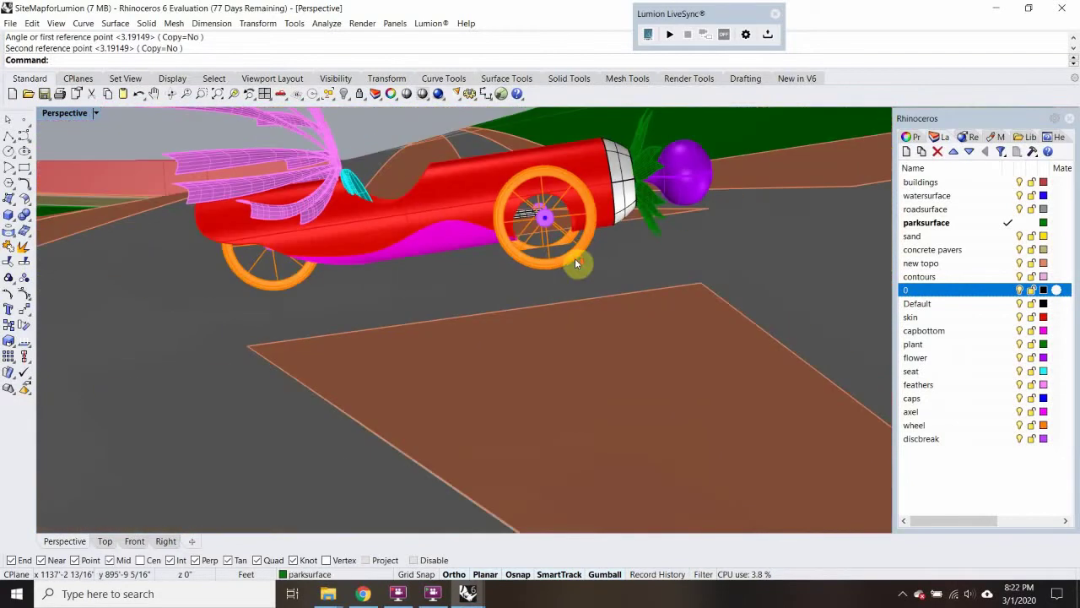
pyautogui.scroll(6, 555, 261)
pyautogui.scroll(-1, 555, 272)
pyautogui.scroll(-6, 553, 273)
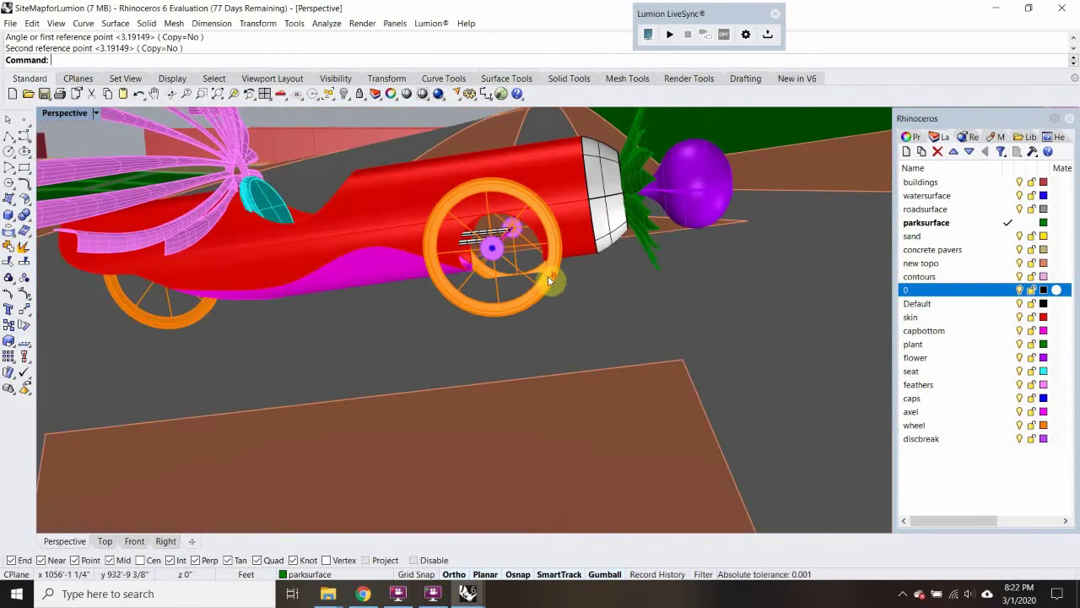
pyautogui.moveTo(547, 275); pyautogui.dragTo(365, 262, button='right')
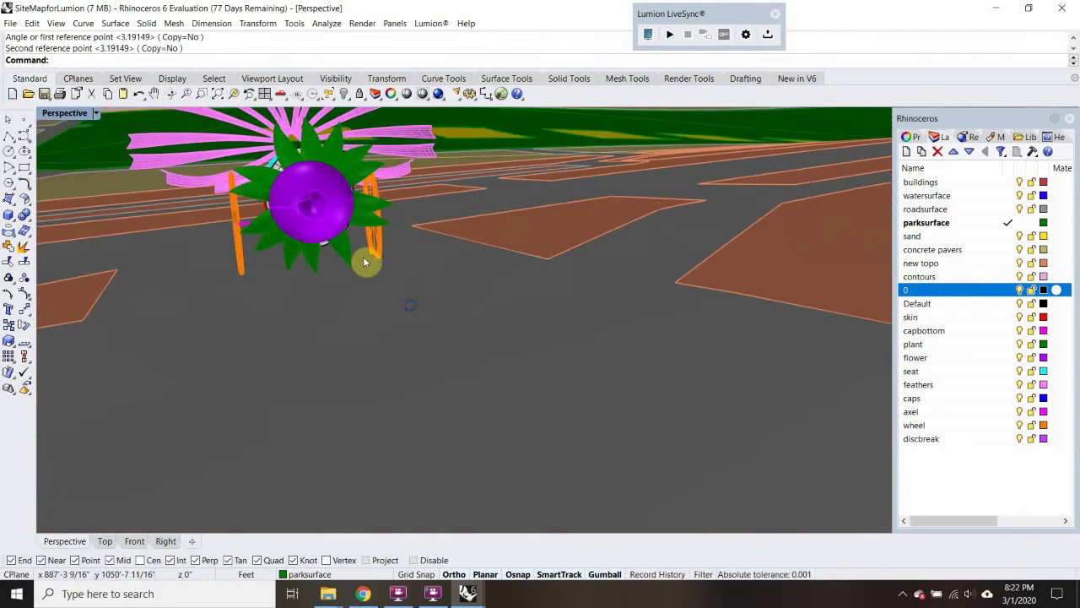
pyautogui.scroll(4, 273, 263)
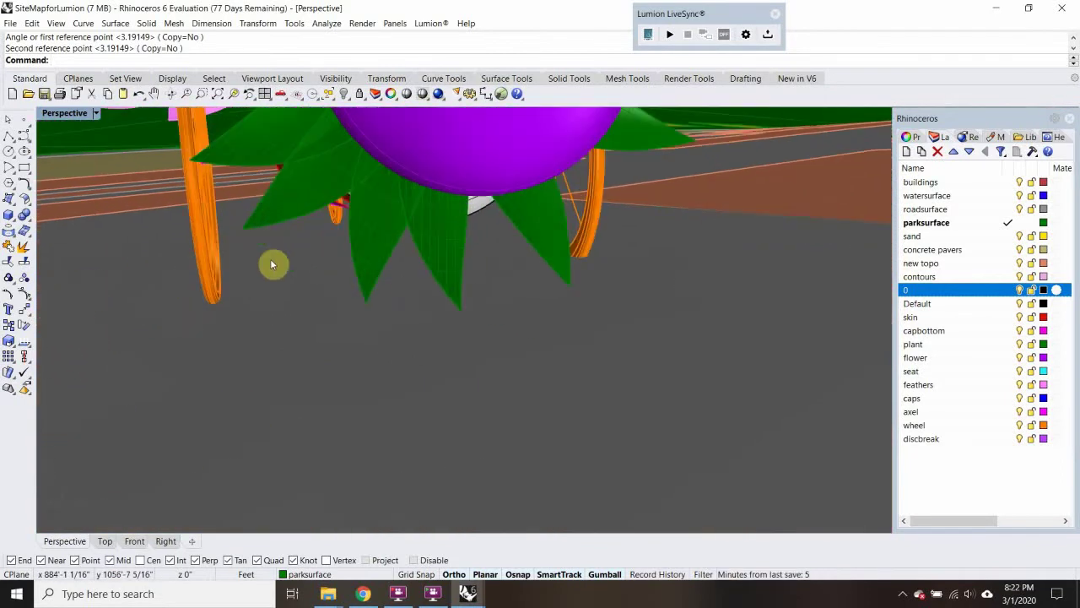
pyautogui.scroll(-3, 272, 265)
pyautogui.moveTo(285, 264); pyautogui.dragTo(276, 241, button='right')
pyautogui.scroll(5, 287, 244)
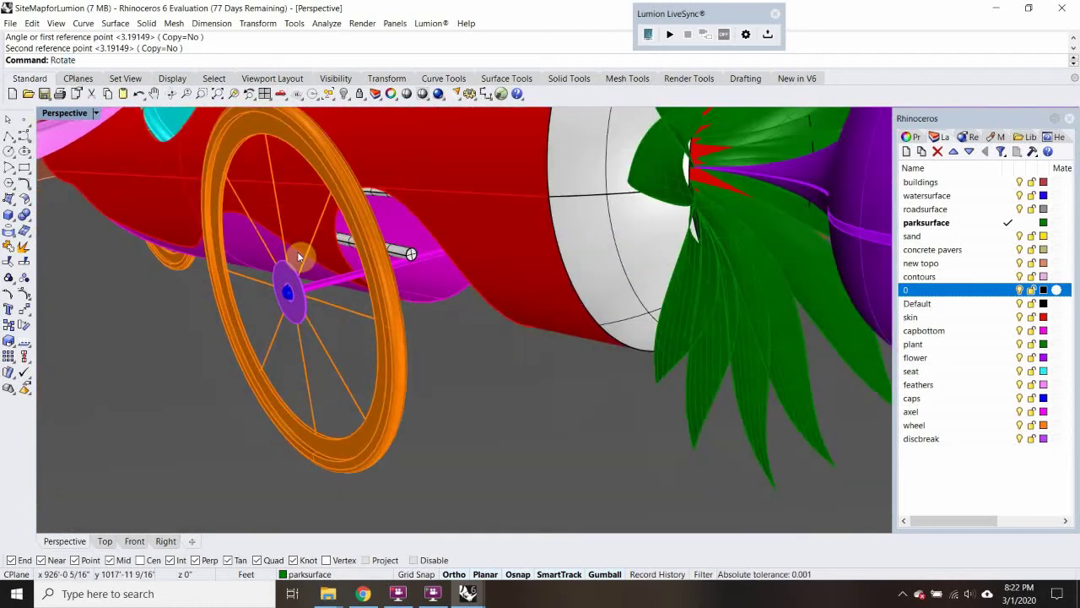
# Step: Start a 3D rotation of the whole car with the axis beginning at the near front wheel's forward spoke end
pyautogui.press('Return')
pyautogui.scroll(-3, 297, 251)
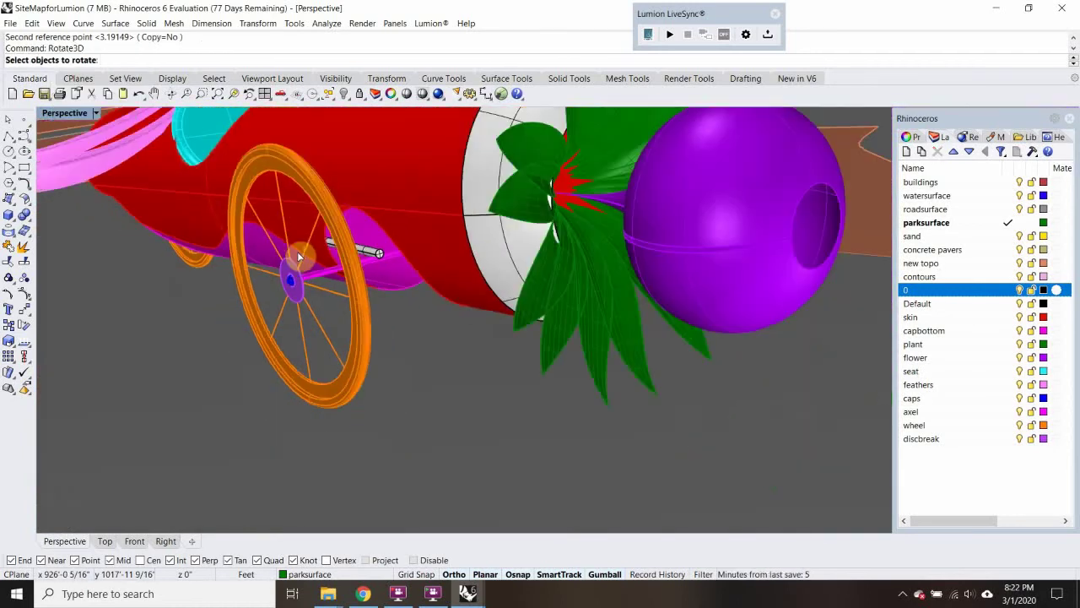
pyautogui.scroll(-2, 314, 258)
pyautogui.click(344, 197)
pyautogui.press('Return')
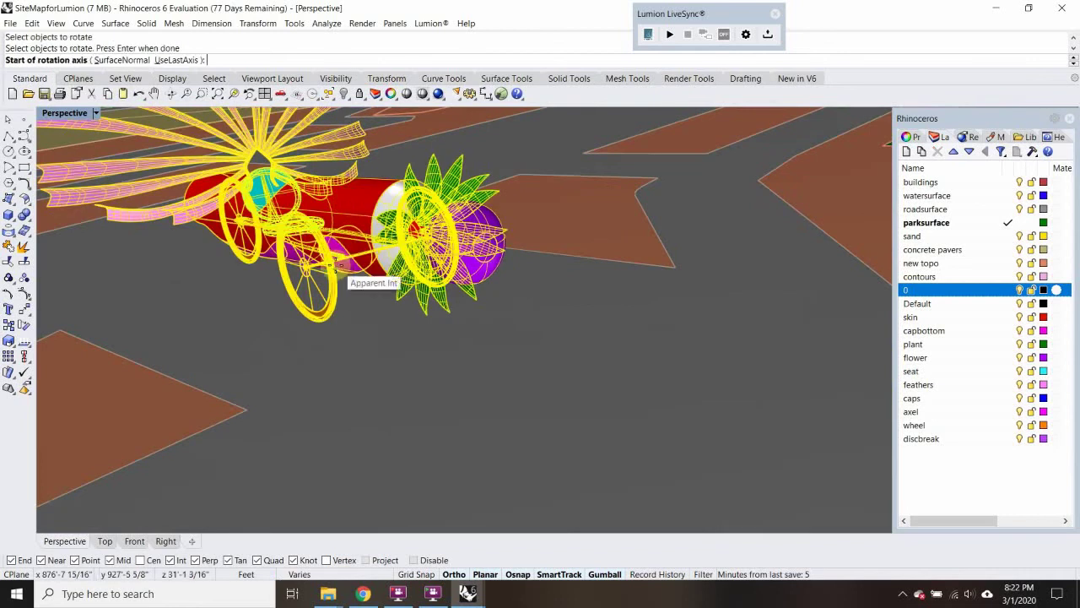
pyautogui.scroll(5, 369, 268)
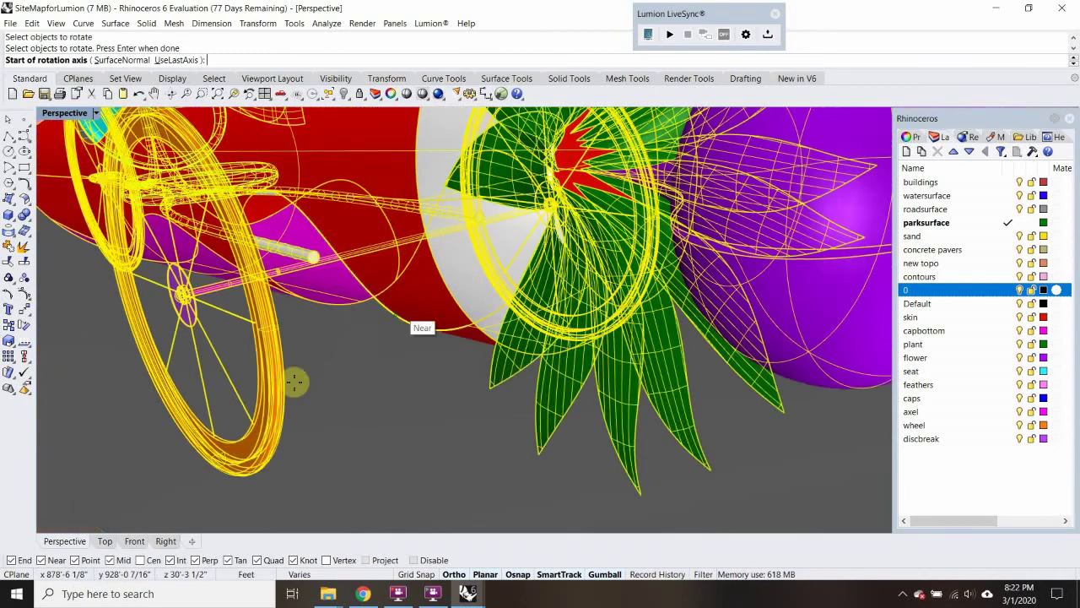
pyautogui.moveTo(301, 448); pyautogui.dragTo(557, 312, button='right')
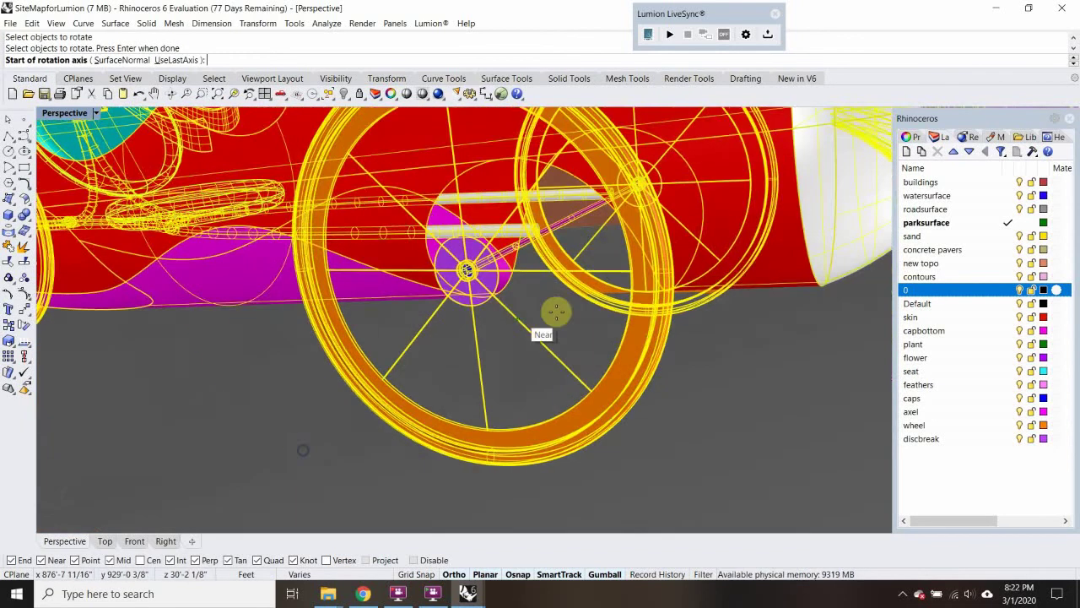
pyautogui.scroll(3, 640, 257)
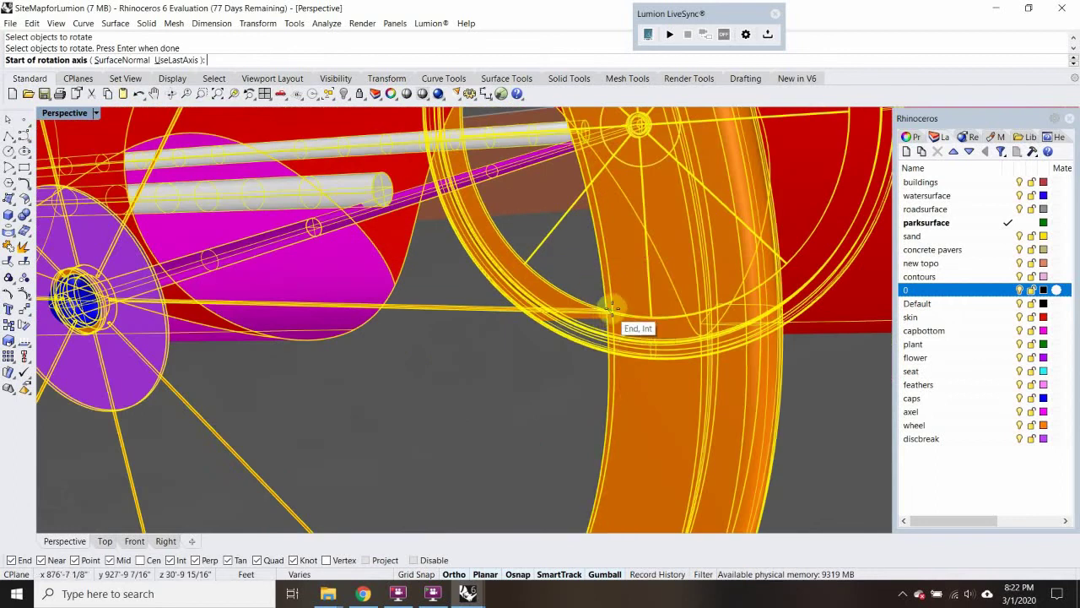
pyautogui.scroll(2, 605, 312)
pyautogui.scroll(-5, 602, 314)
pyautogui.keyDown('shift'); pyautogui.moveTo(569, 349); pyautogui.dragTo(743, 314, button='right'); pyautogui.keyUp('shift')
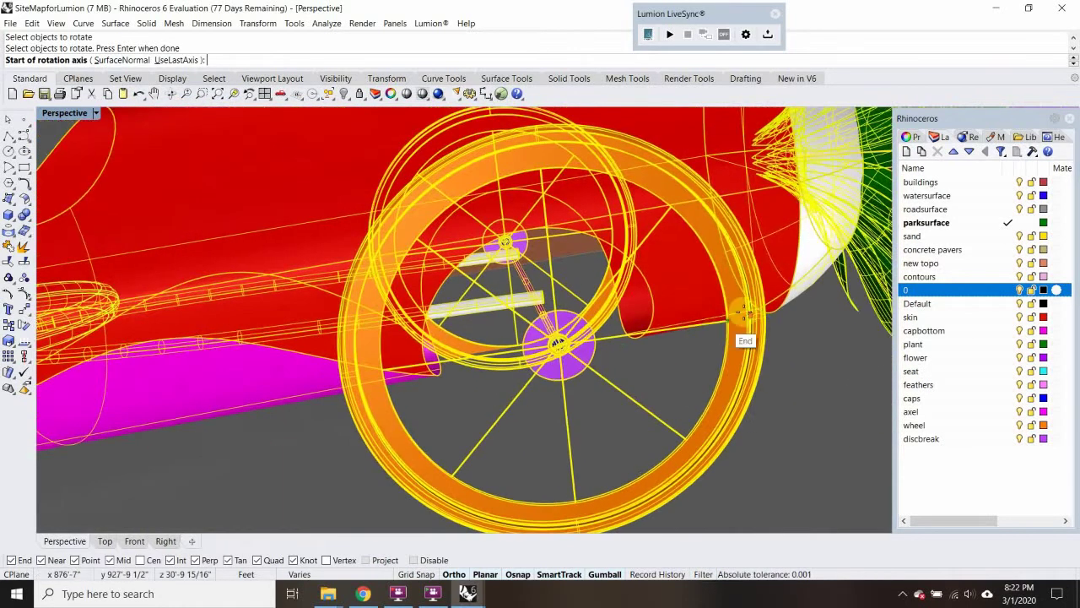
pyautogui.scroll(3, 743, 314)
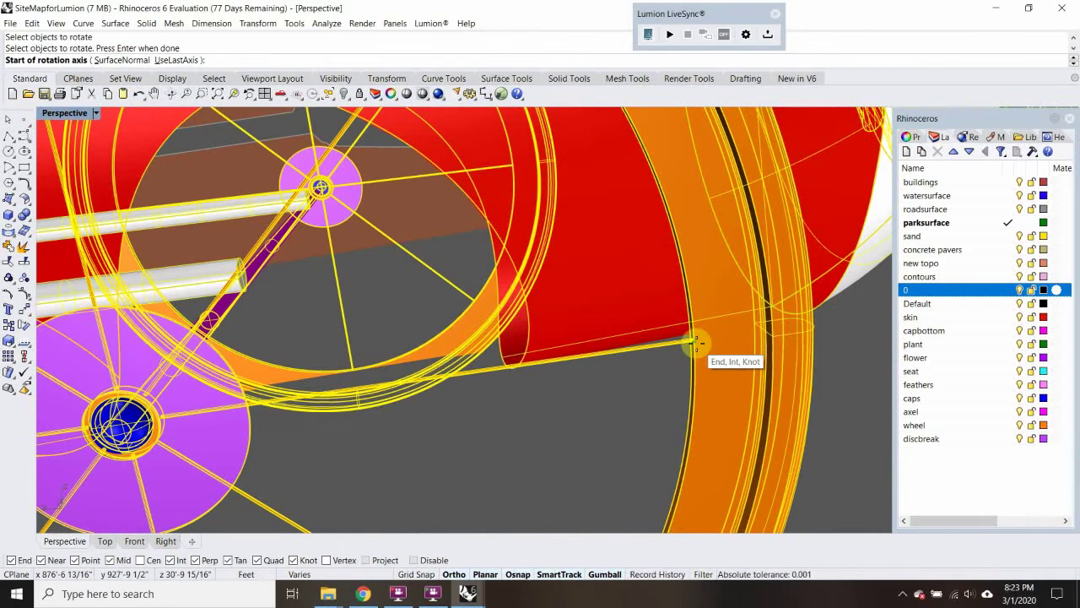
pyautogui.scroll(2, 696, 342)
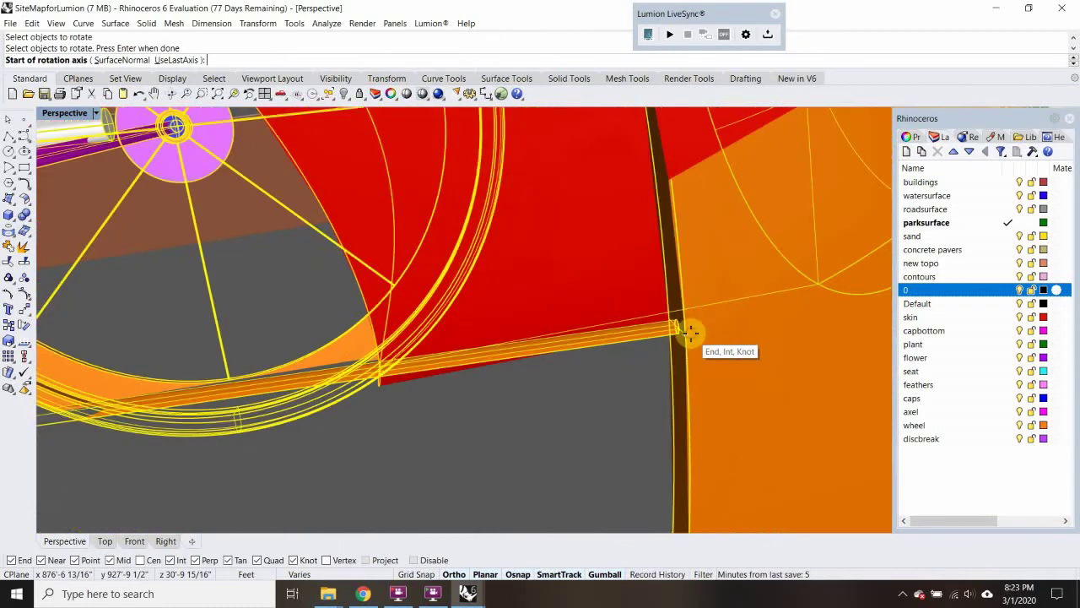
pyautogui.click(690, 331)
# Step: Set the end of the rotation axis at the rearward spoke end on the same front wheel
pyautogui.scroll(-5, 612, 355)
pyautogui.scroll(4, 496, 382)
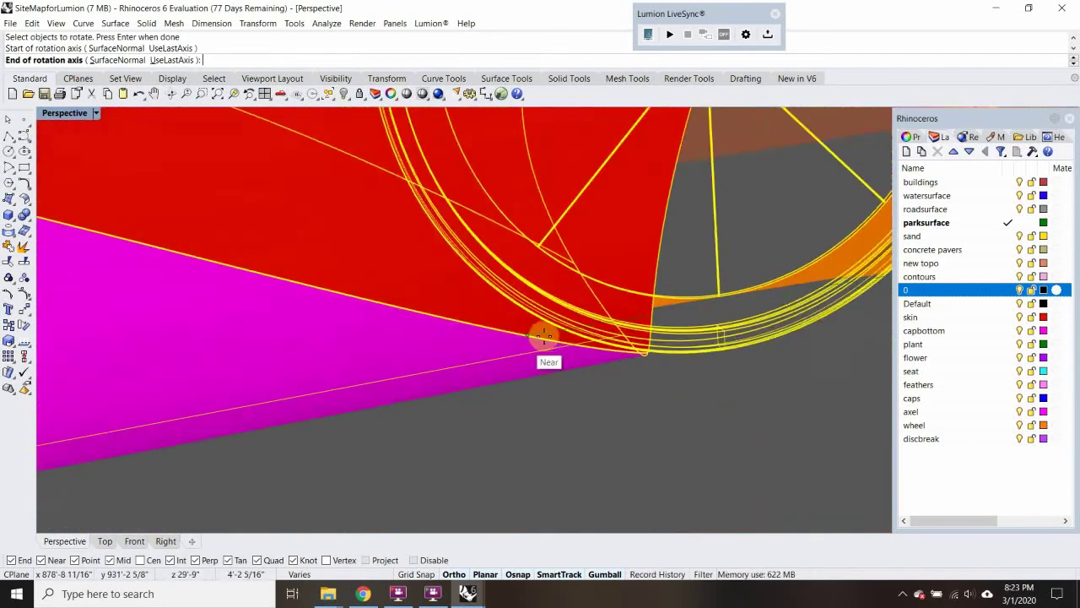
pyautogui.scroll(-2, 549, 342)
pyautogui.scroll(2, 568, 339)
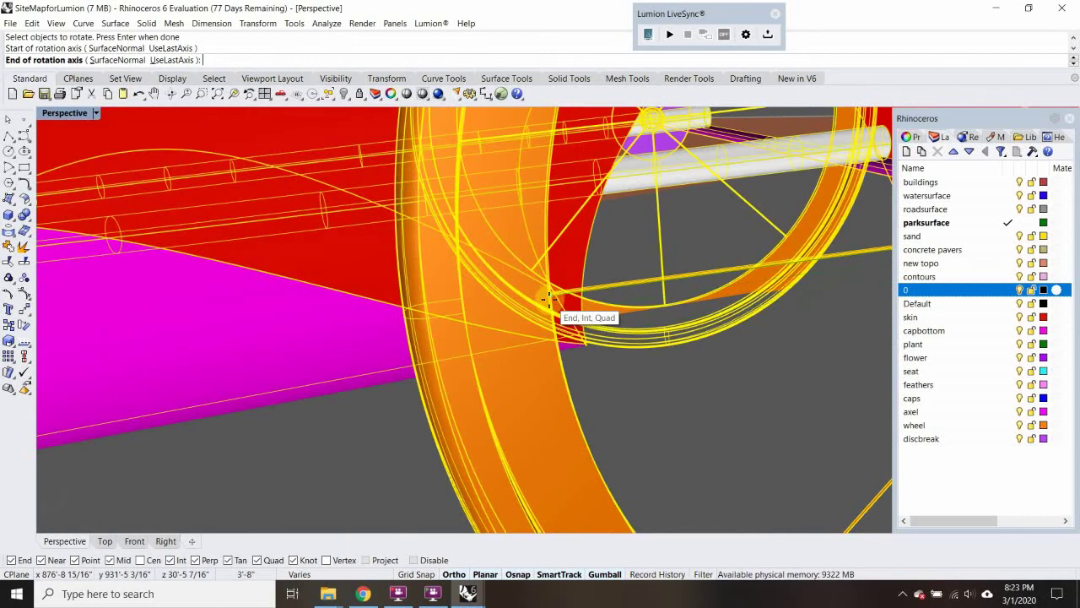
pyautogui.scroll(3, 560, 302)
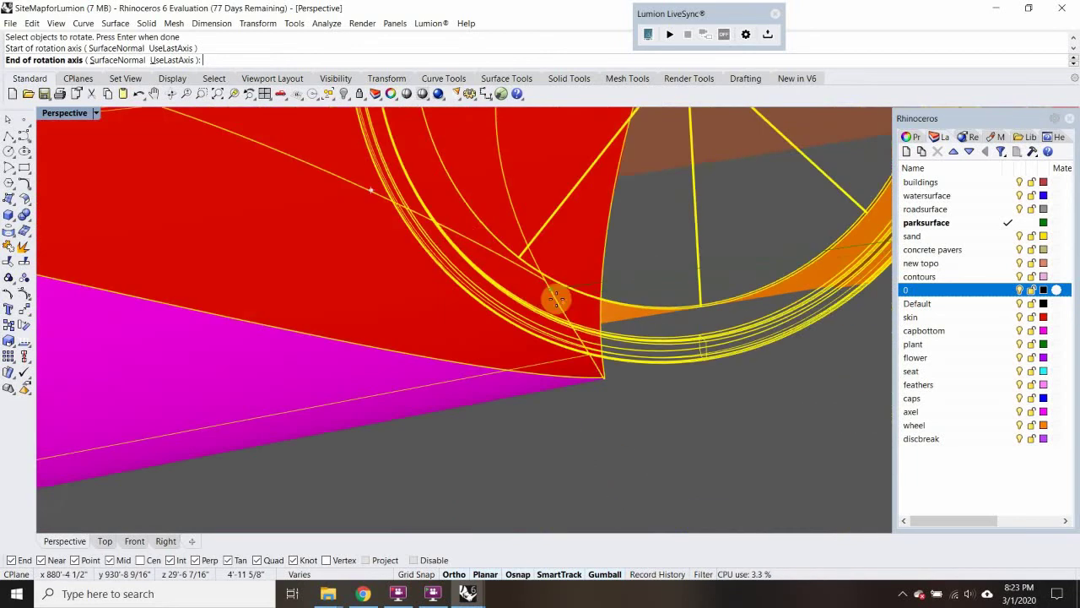
pyautogui.scroll(-4, 540, 302)
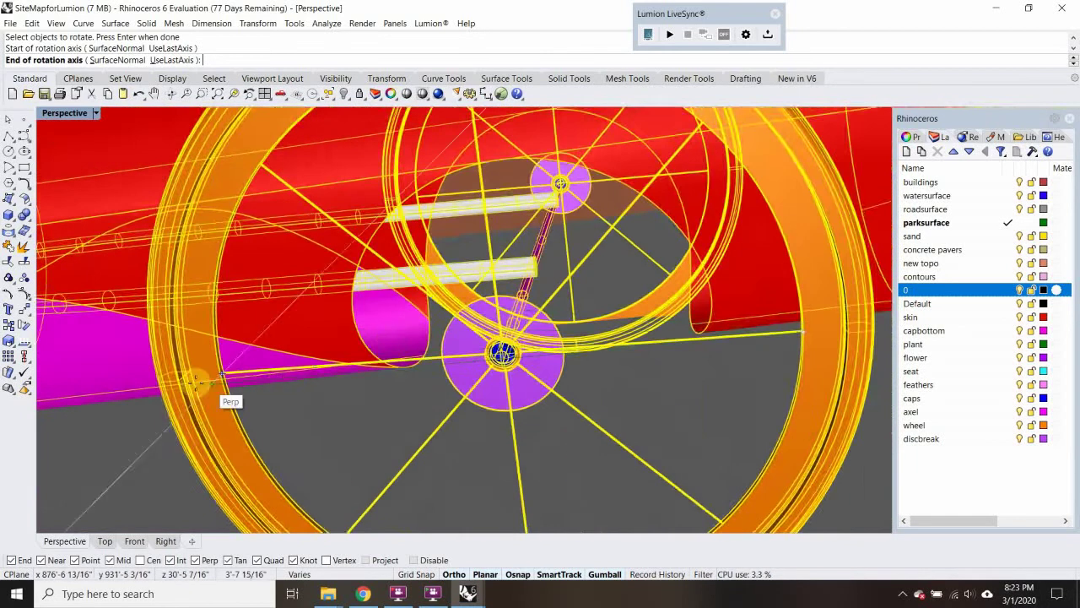
pyautogui.scroll(2, 215, 371)
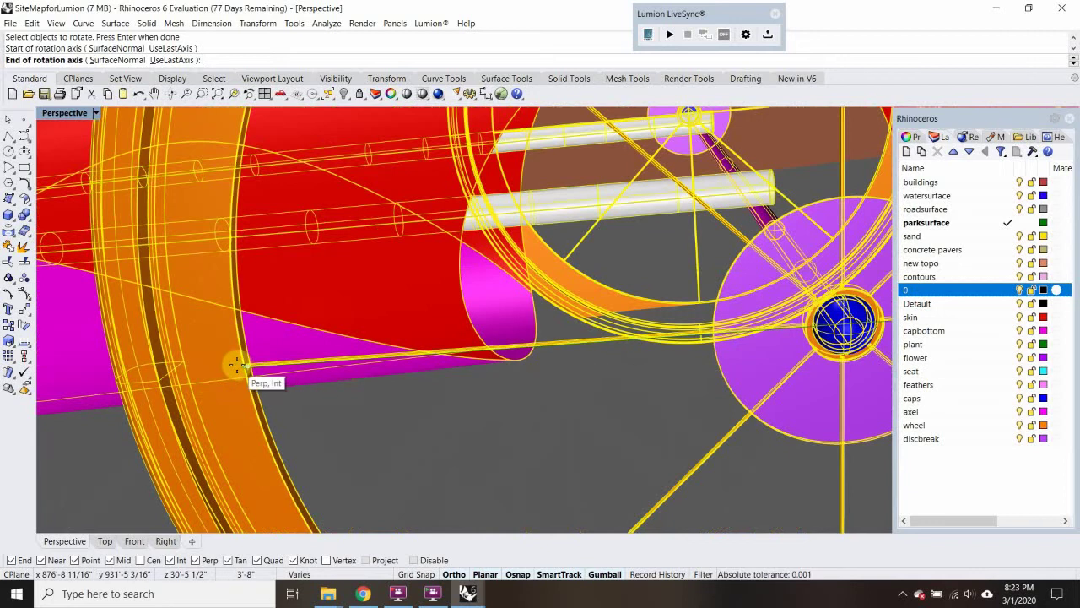
pyautogui.click(234, 365)
# Step: Rotate the car sideways by about -2.2 degrees, taking the far front wheel's bottom as the first reference point, and deselect it
pyautogui.scroll(-5, 235, 365)
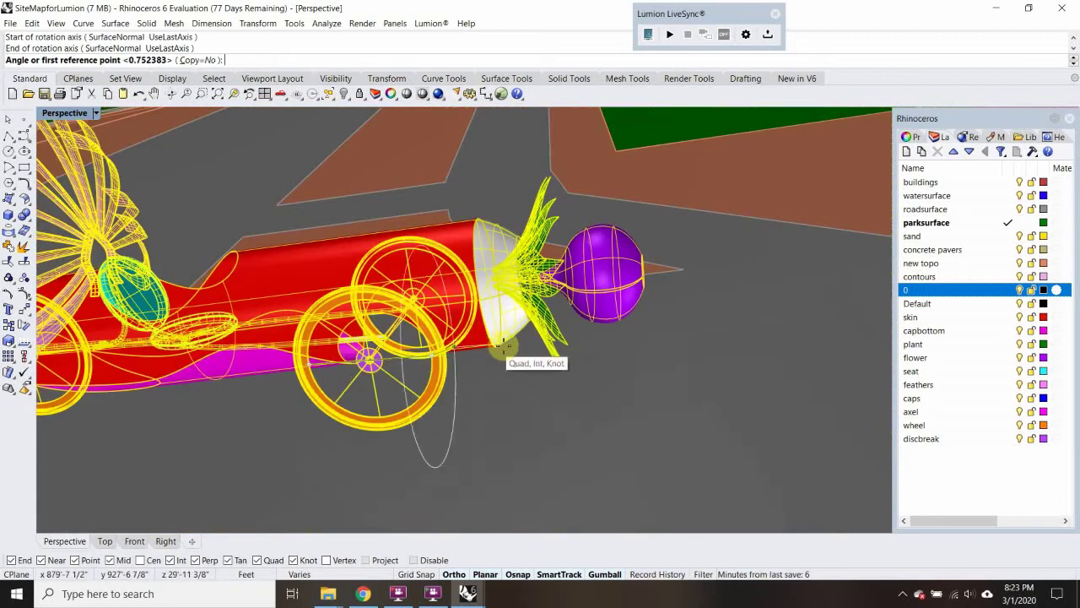
pyautogui.scroll(-4, 503, 344)
pyautogui.scroll(7, 495, 313)
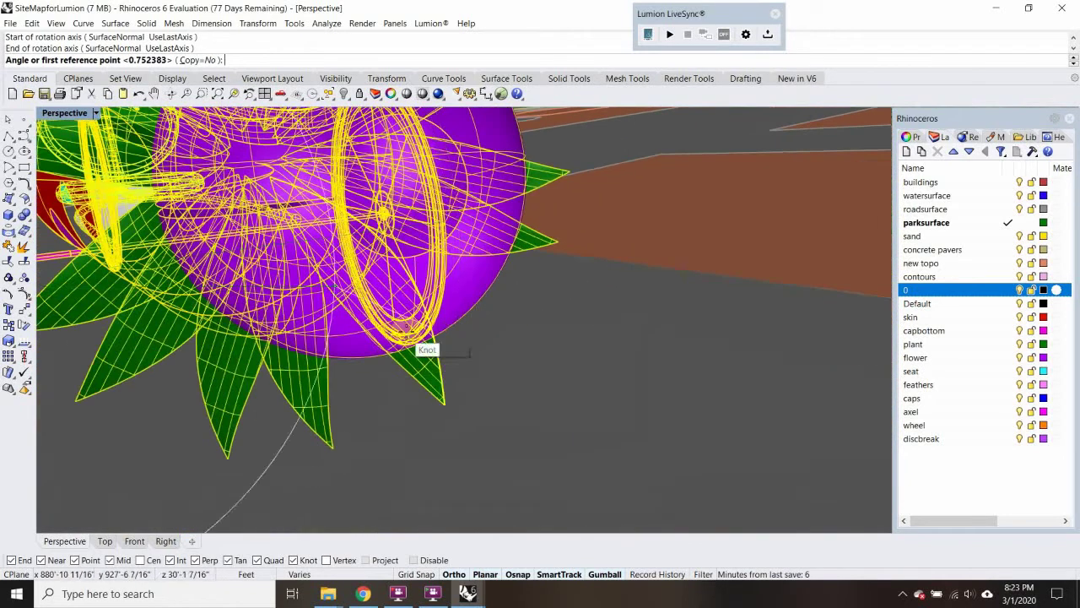
pyautogui.scroll(5, 418, 321)
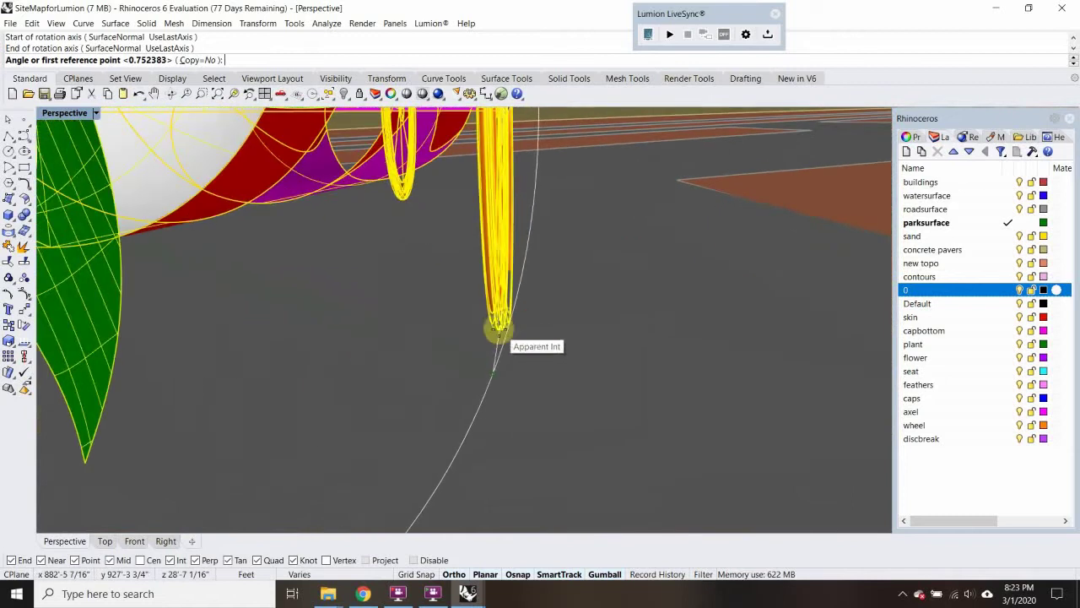
pyautogui.click(502, 335)
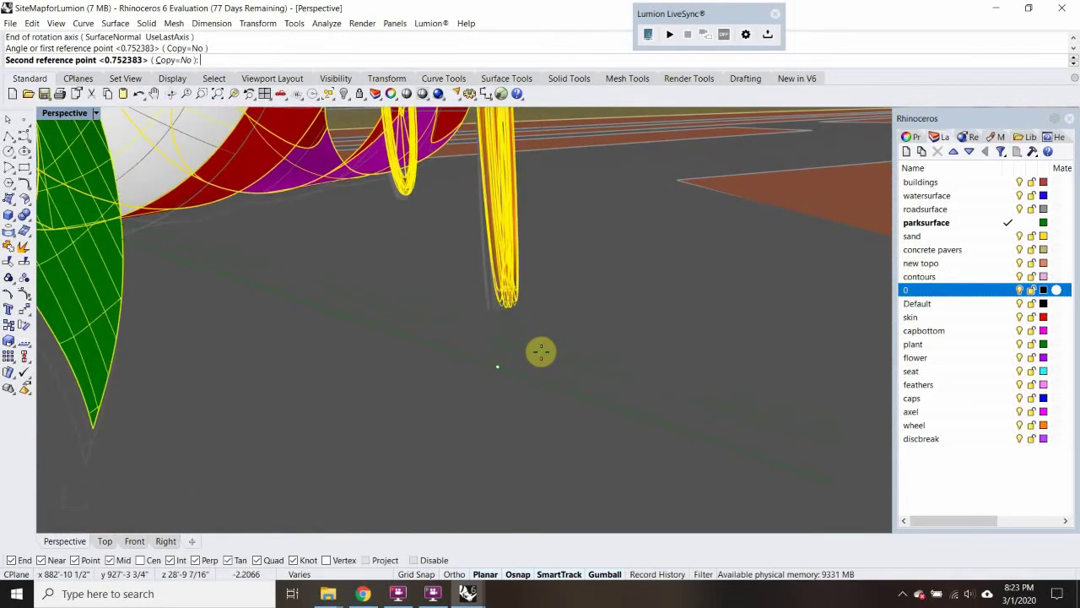
pyautogui.click(540, 352)
pyautogui.press('Escape')
# Step: Start another 3D rotation of the whole car with the axis running along the near wheel's horizontal spoke, beginning at its rim end
pyautogui.moveTo(540, 352); pyautogui.dragTo(205, 364, button='right')
pyautogui.moveTo(144, 318); pyautogui.dragTo(110, 270, button='right')
pyautogui.scroll(3, 110, 270)
pyautogui.rightClick(110, 270)
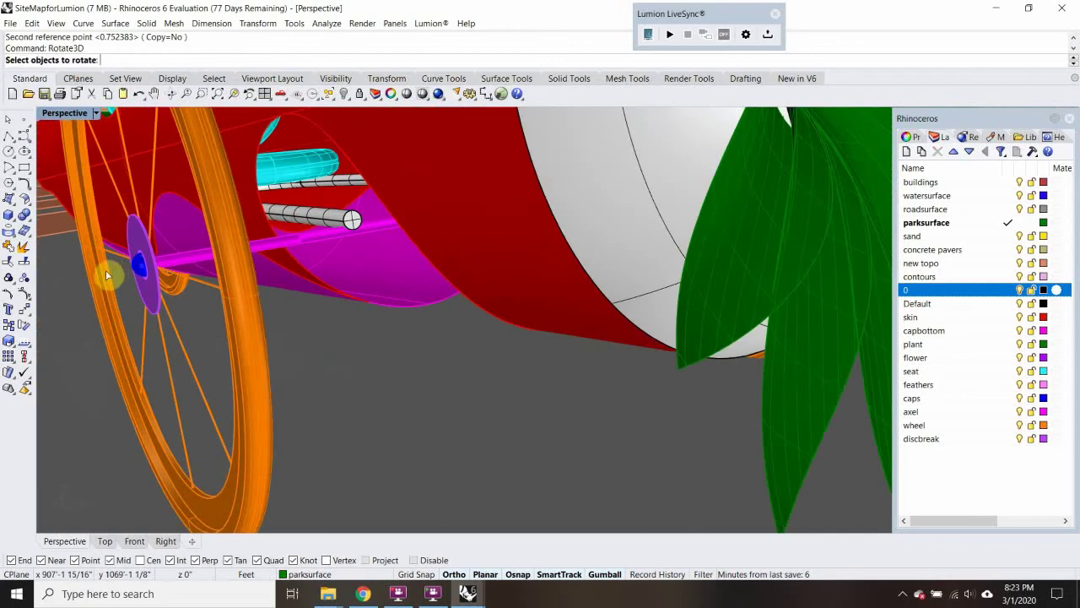
pyautogui.moveTo(186, 318); pyautogui.dragTo(368, 283, button='right')
pyautogui.click(250, 331)
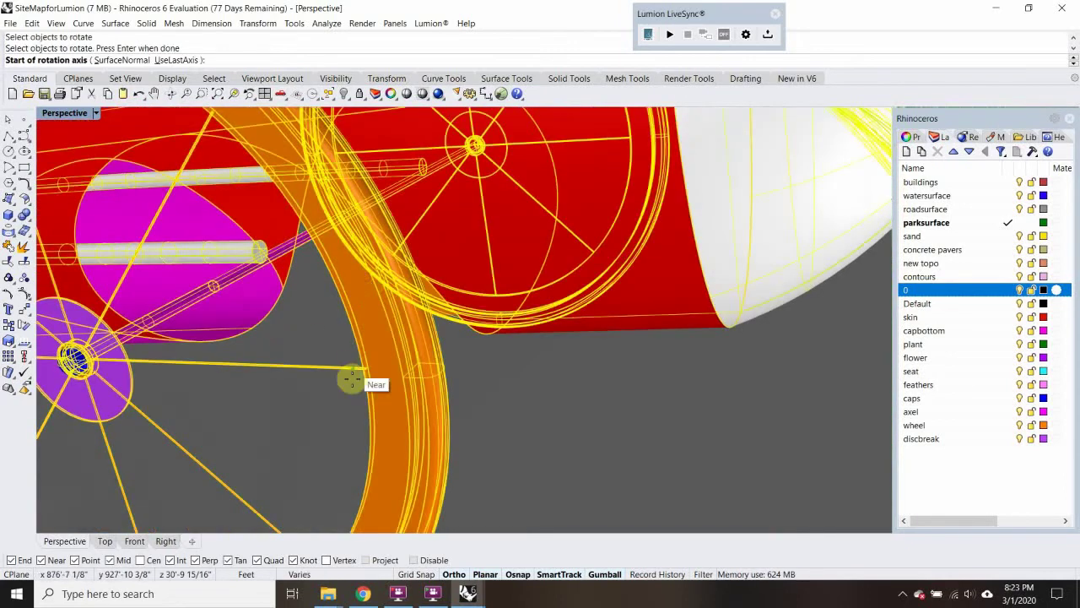
pyautogui.scroll(3, 351, 379)
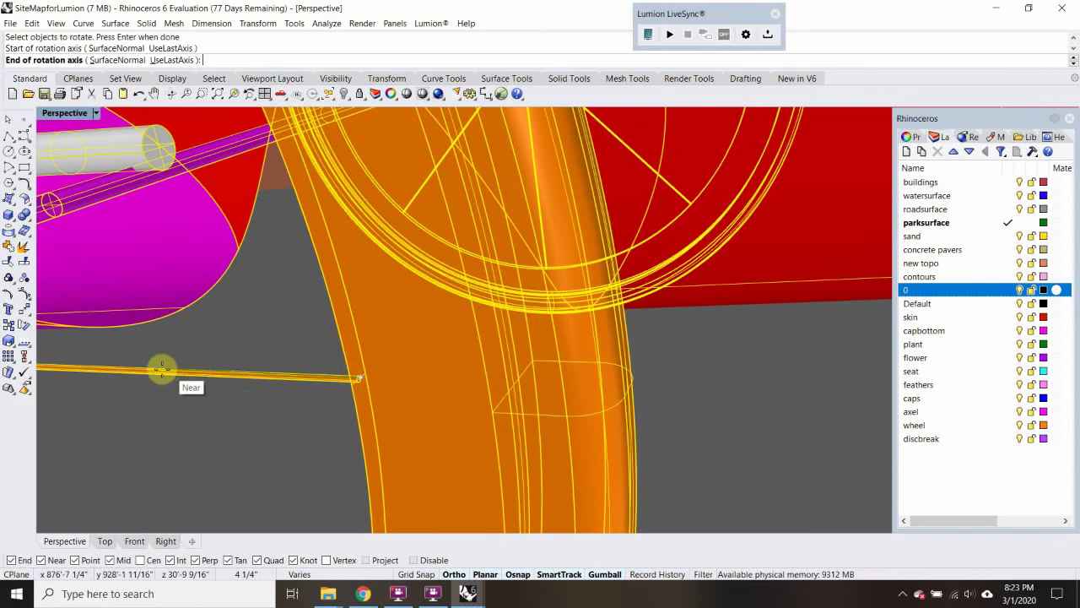
pyautogui.moveTo(135, 371); pyautogui.dragTo(502, 330, button='right')
pyautogui.click(166, 334)
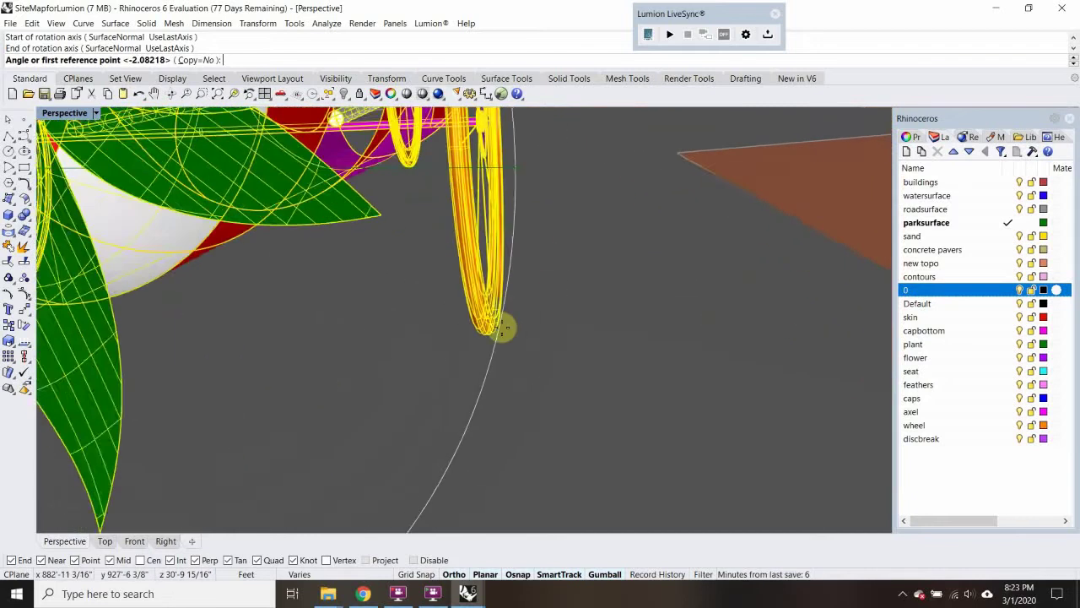
# Step: Rotate the car slightly about the spoke axis, taking the bottom of the opposite wheel as the first reference point
pyautogui.scroll(5, 498, 334)
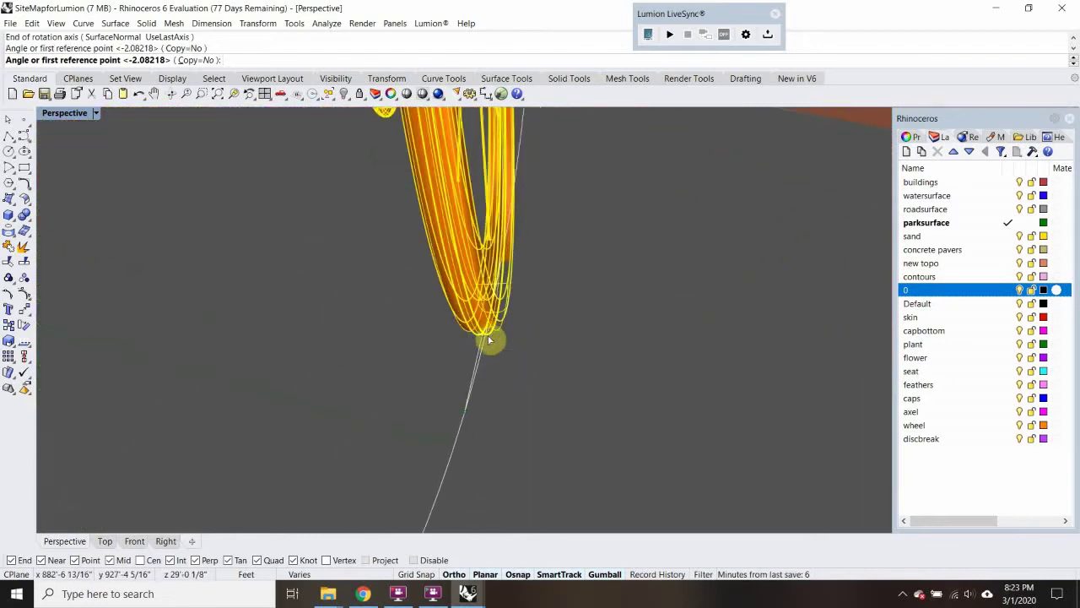
pyautogui.click(489, 340)
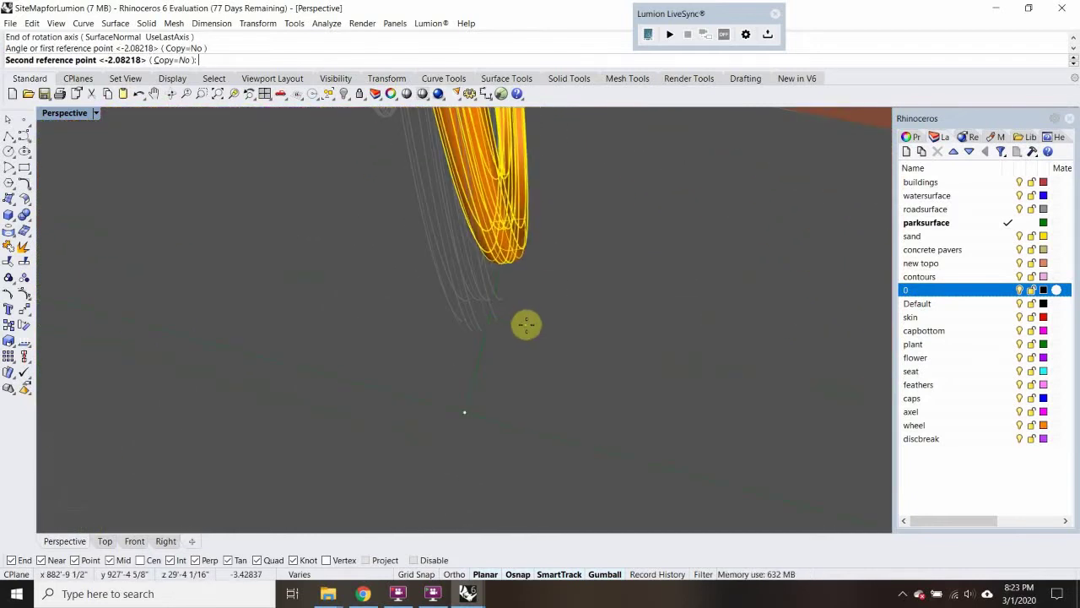
pyautogui.click(509, 371)
# Step: Examine the rotated car on the road from the front, above and behind, at street level facing the buildings
pyautogui.moveTo(509, 371); pyautogui.dragTo(409, 338, button='right')
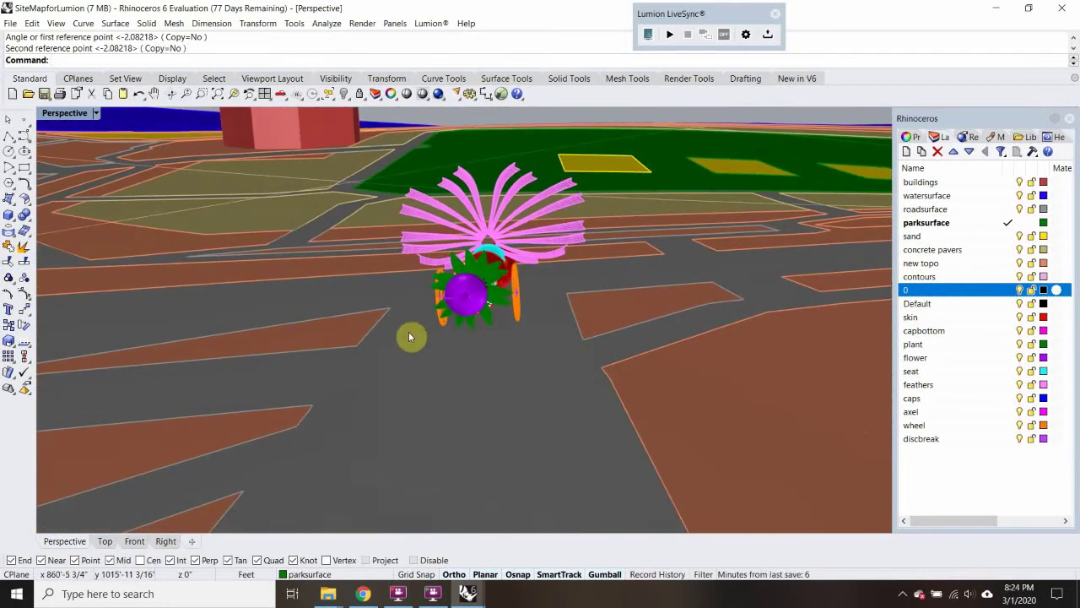
pyautogui.moveTo(494, 321); pyautogui.dragTo(385, 395, button='right')
pyautogui.moveTo(395, 359); pyautogui.dragTo(398, 316, button='right')
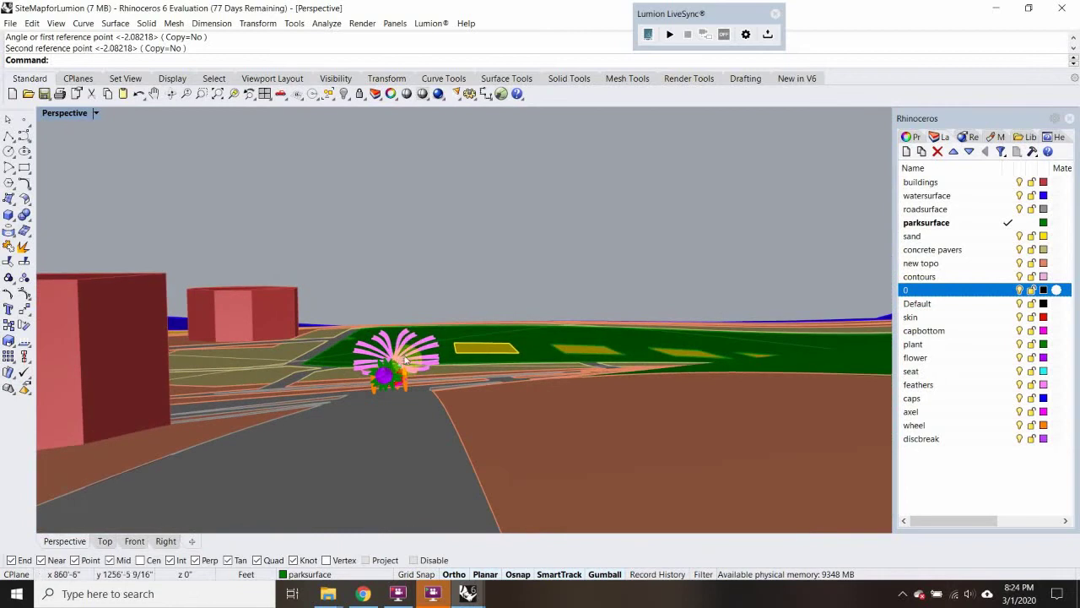
pyautogui.moveTo(405, 358)
pyautogui.mouseDown(button='right')
pyautogui.moveTo(411, 376)
pyautogui.moveTo(429, 357)
pyautogui.moveTo(362, 374)
pyautogui.moveTo(400, 349)
pyautogui.mouseUp(button='right')
pyautogui.scroll(2, 439, 297)
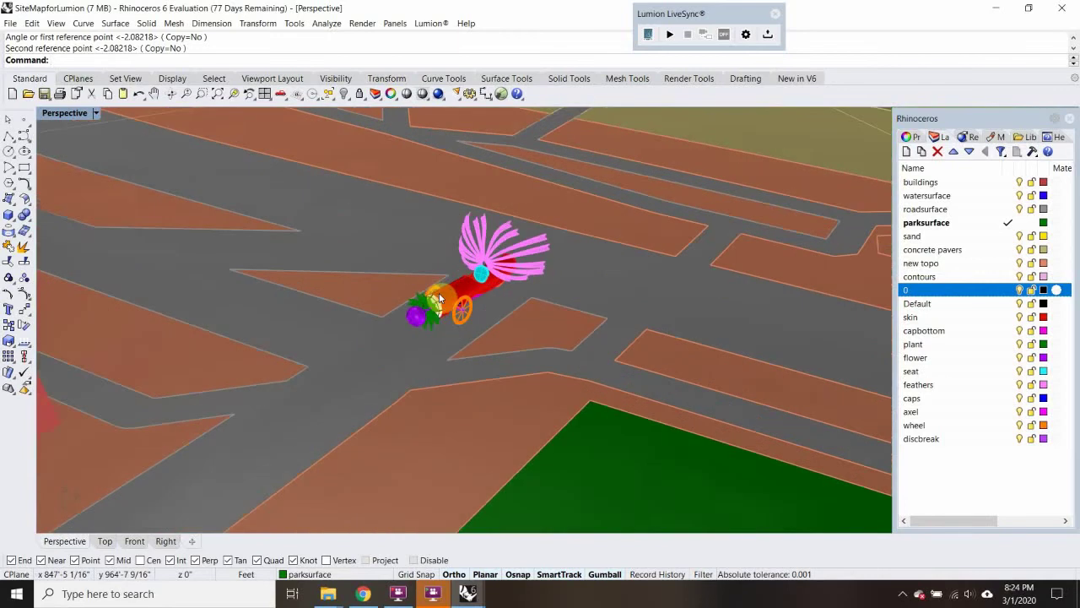
pyautogui.moveTo(439, 297); pyautogui.dragTo(391, 368, button='right')
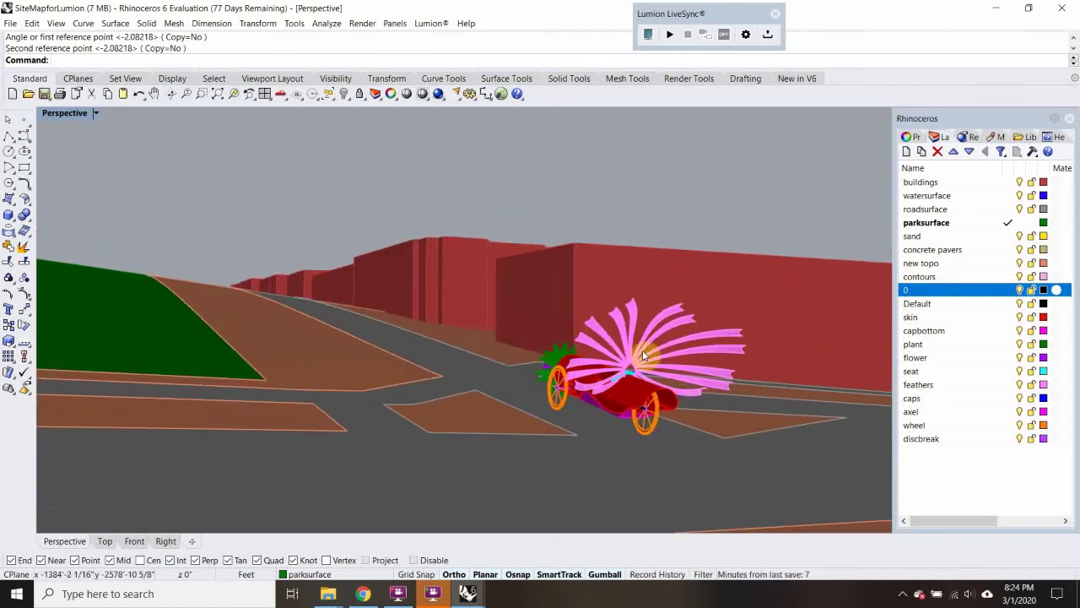
pyautogui.moveTo(643, 357); pyautogui.dragTo(560, 365, button='right')
pyautogui.moveTo(471, 374); pyautogui.dragTo(392, 336, button='right')
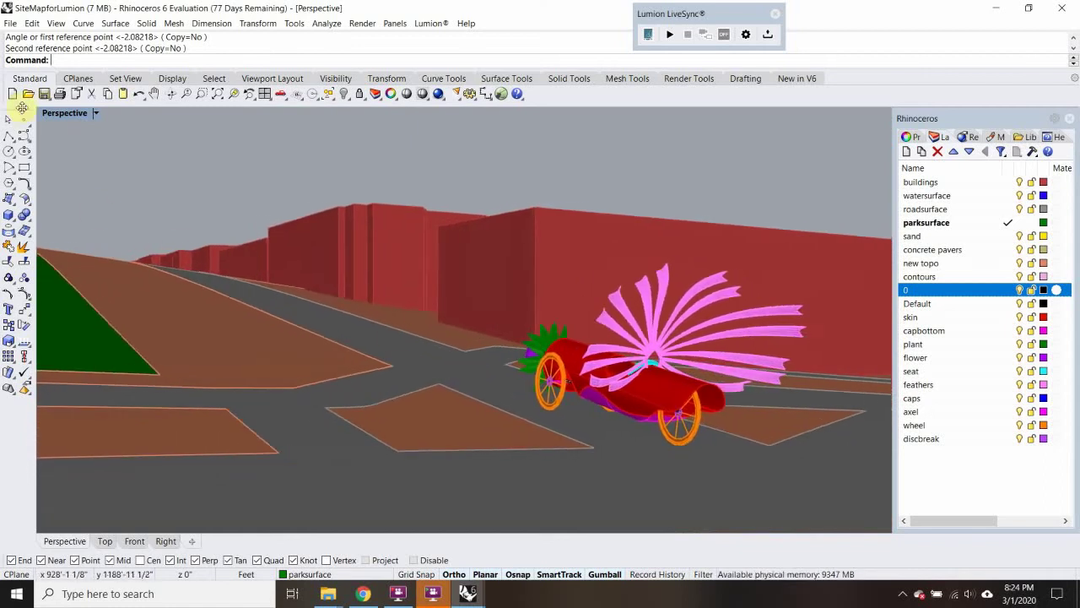
# Step: Open the viewport properties of the perspective view to access its camera settings
pyautogui.click(98, 113)
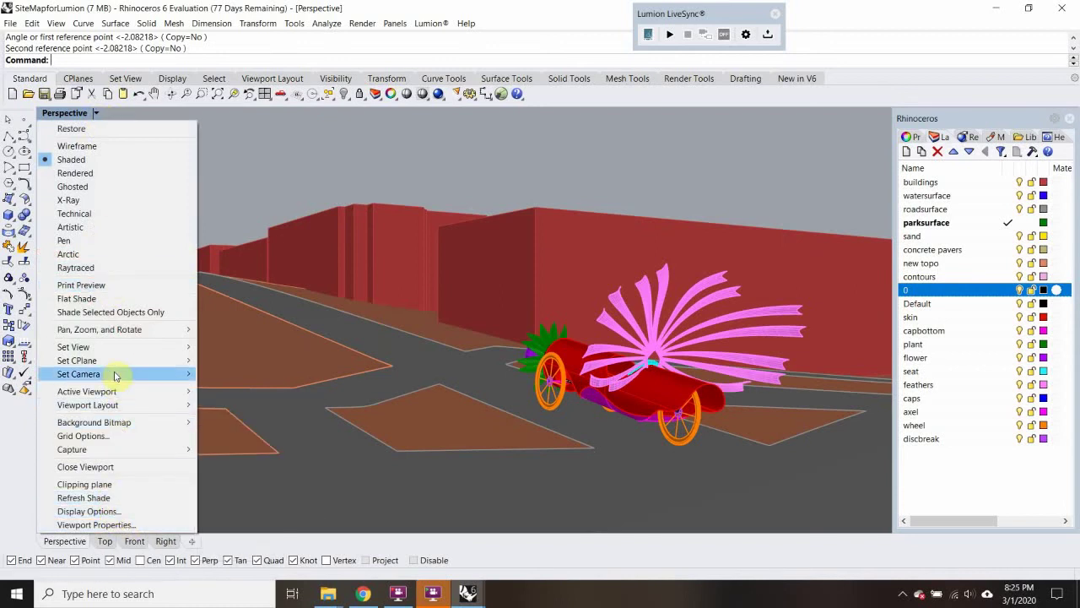
pyautogui.moveTo(116, 376)
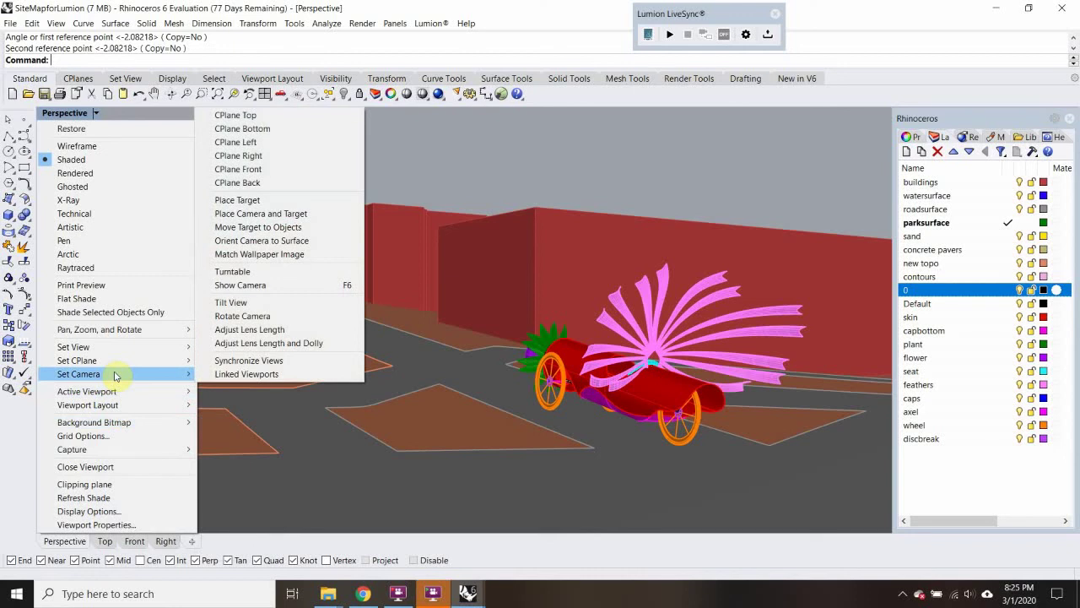
pyautogui.moveTo(106, 347)
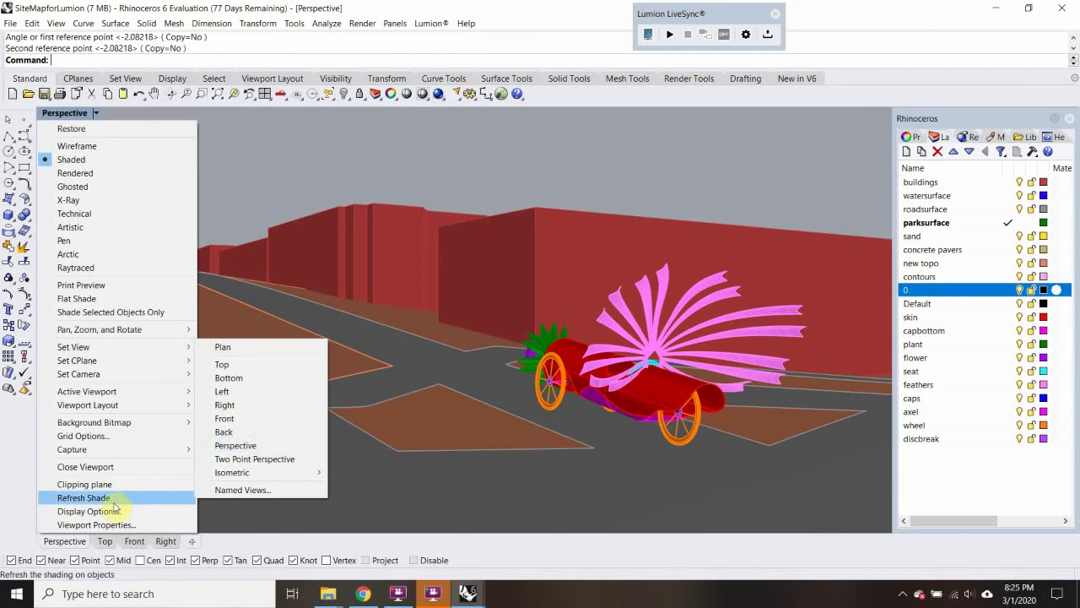
pyautogui.click(119, 525)
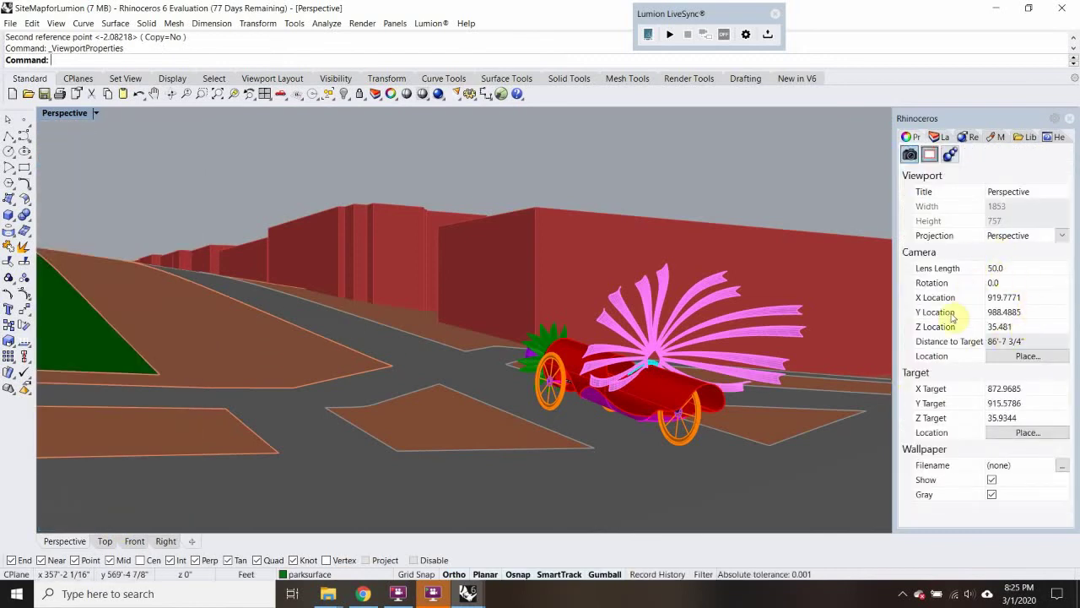
# Step: Try camera lens lengths of 70 and 35 for the perspective view
pyautogui.click(1010, 272)
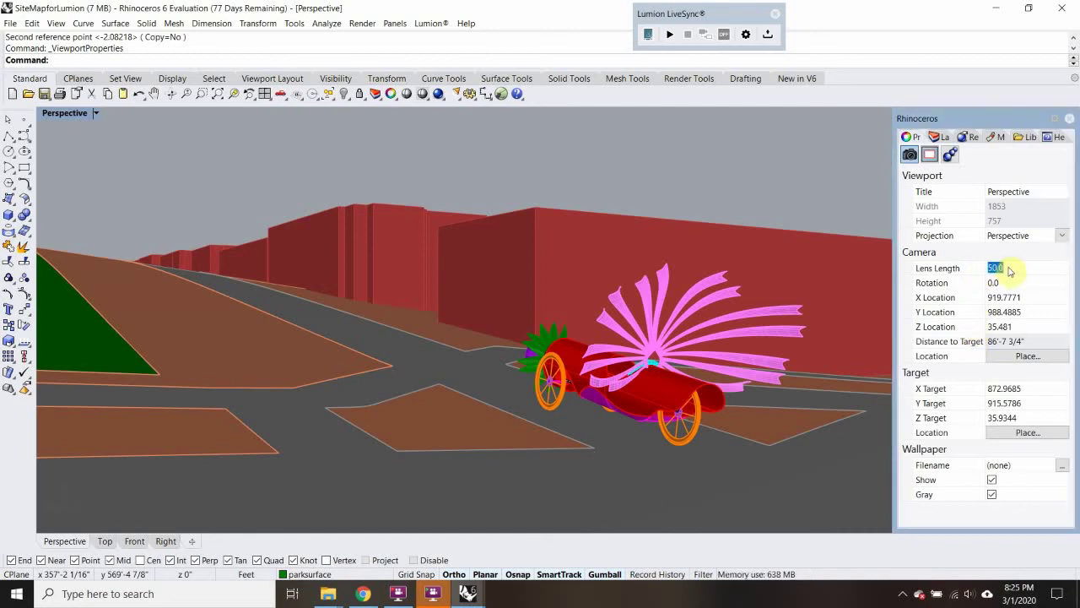
pyautogui.write('70')
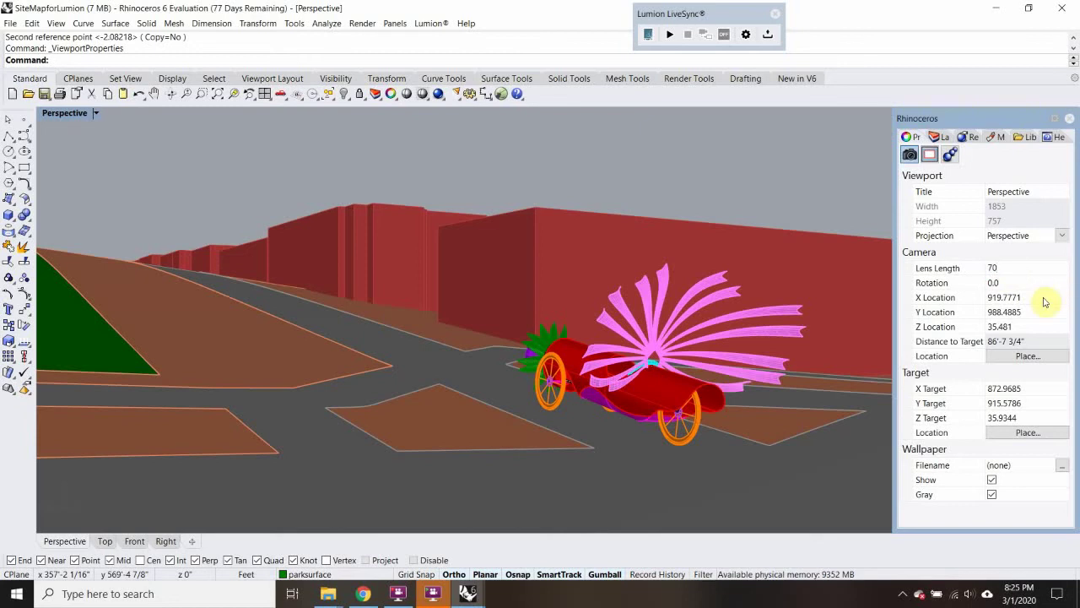
pyautogui.click(1041, 301)
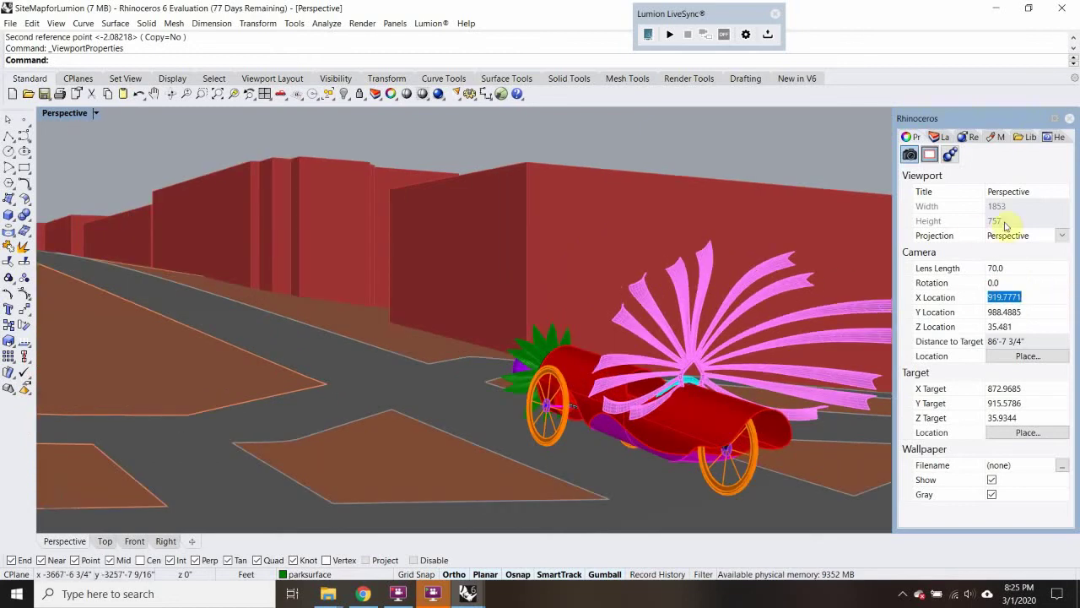
pyautogui.click(1015, 268)
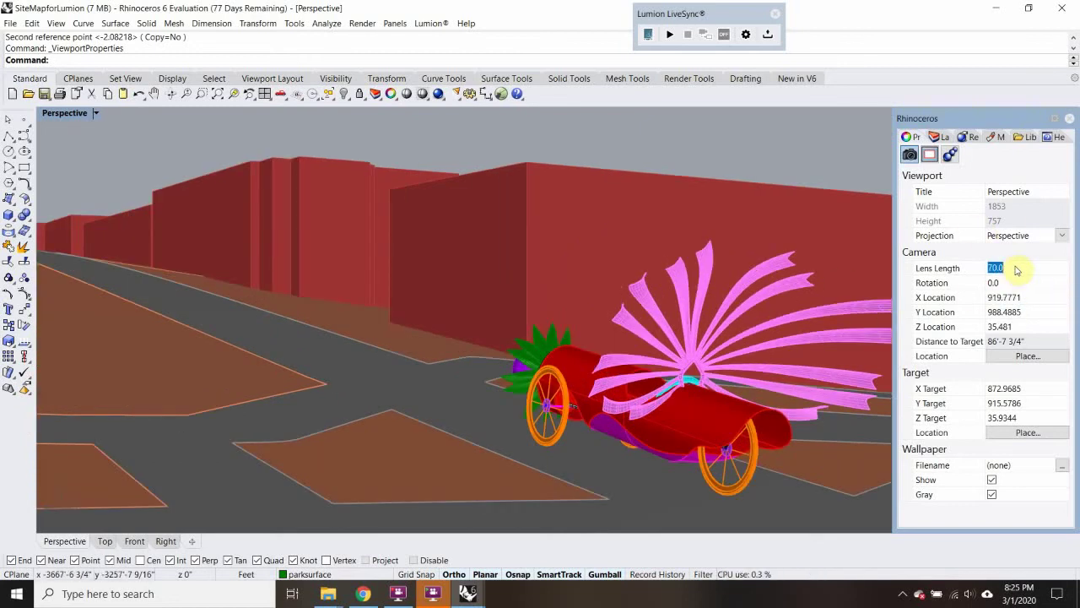
pyautogui.write('3')
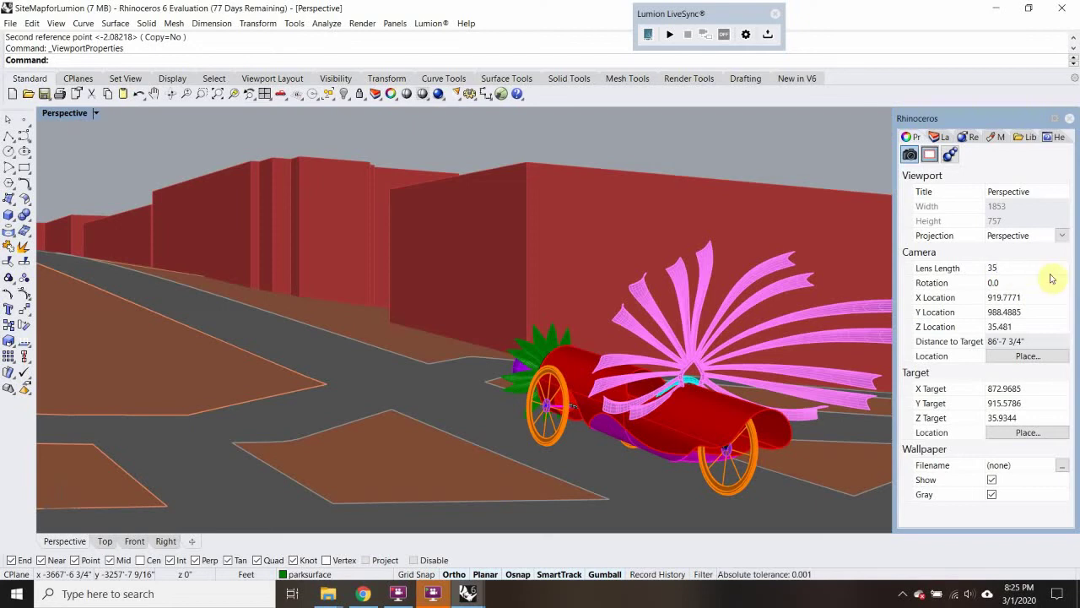
pyautogui.write('5')
pyautogui.click(996, 283)
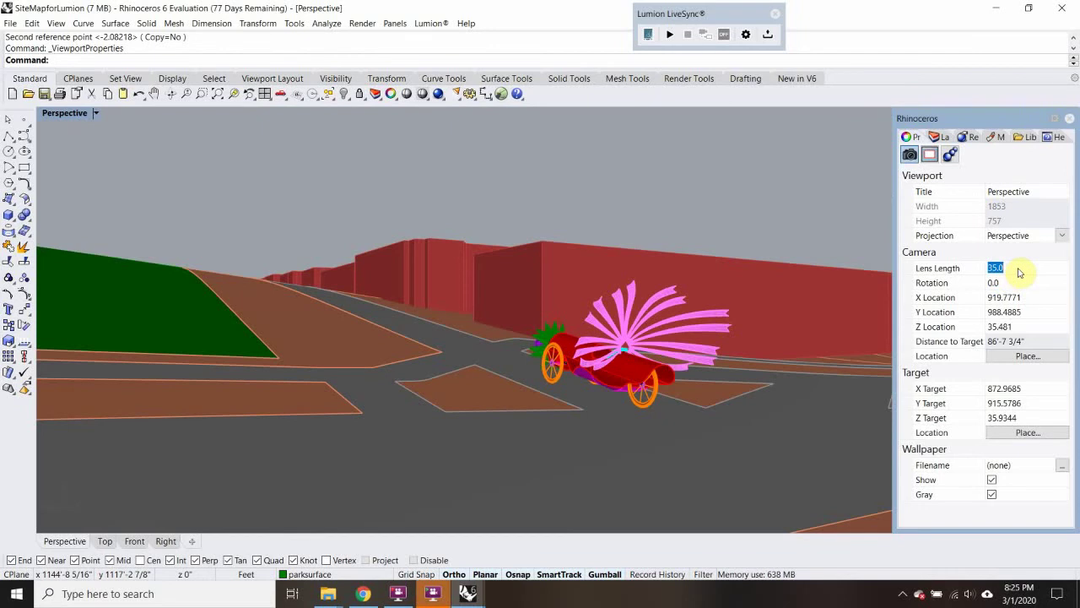
# Step: Set the camera lens length to 65 and reframe the street-level view around the car, road and buildings
pyautogui.write('65')
pyautogui.click(1036, 287)
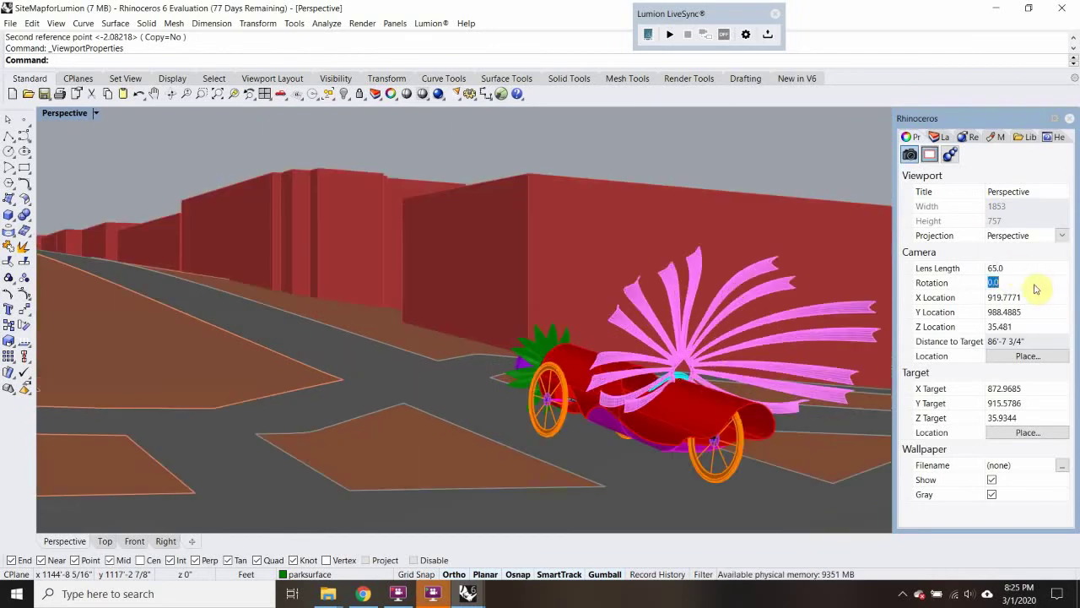
pyautogui.moveTo(658, 341); pyautogui.dragTo(571, 310, button='right')
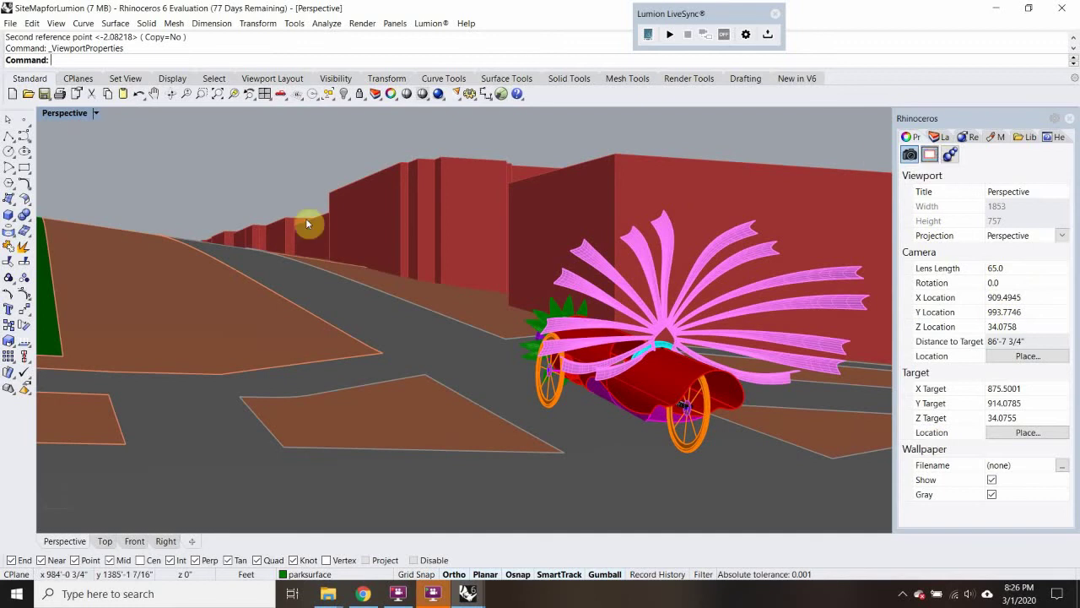
# Step: Save the current perspective as a named view called RenderView1 and close the list of named views
pyautogui.click(96, 117)
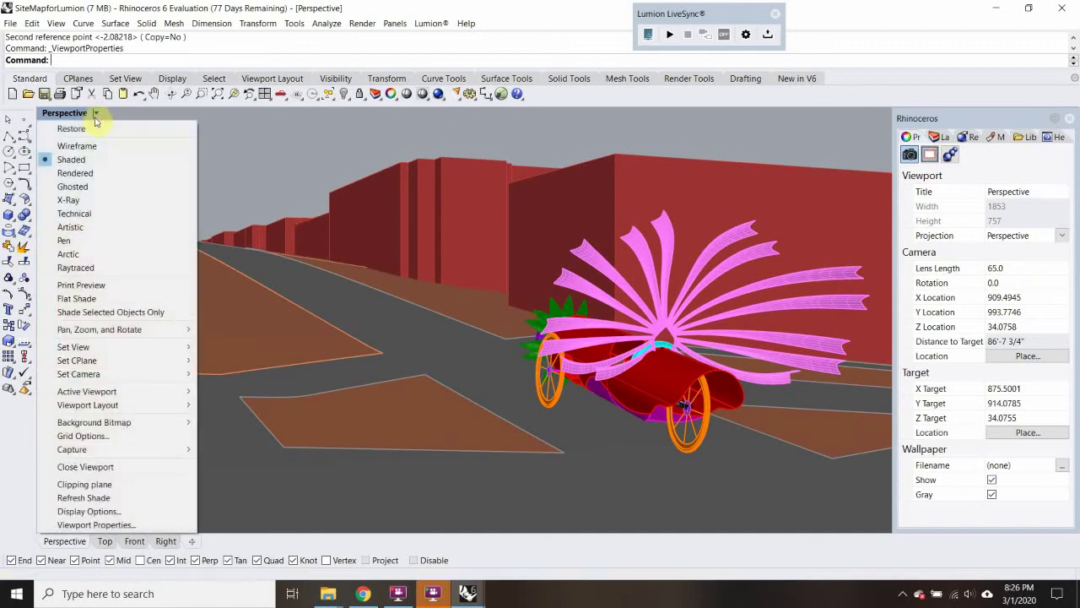
pyautogui.moveTo(119, 345)
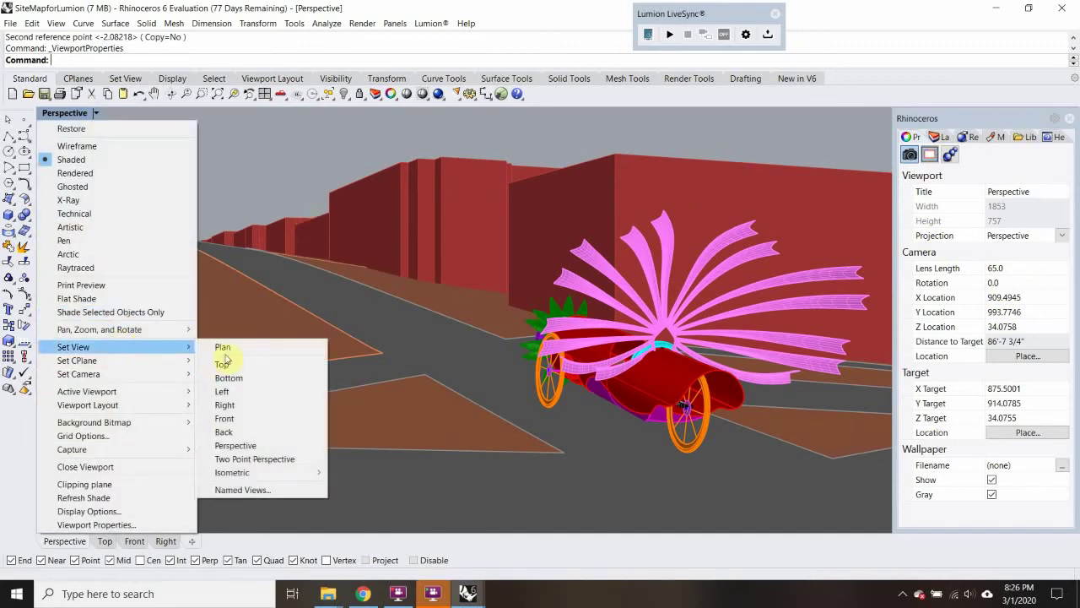
pyautogui.click(242, 489)
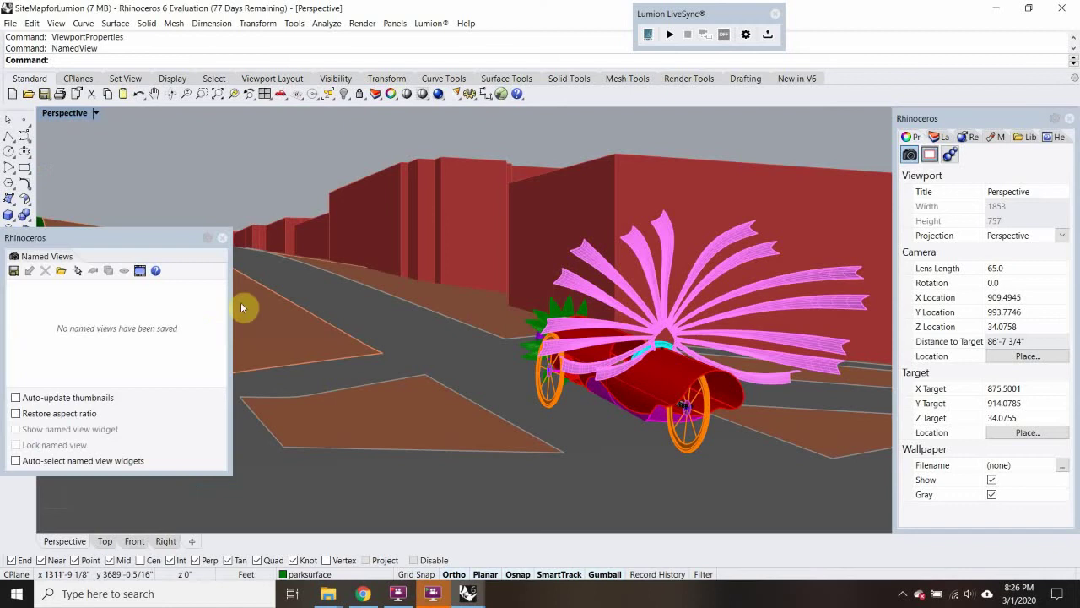
pyautogui.click(14, 270)
pyautogui.write('Re')
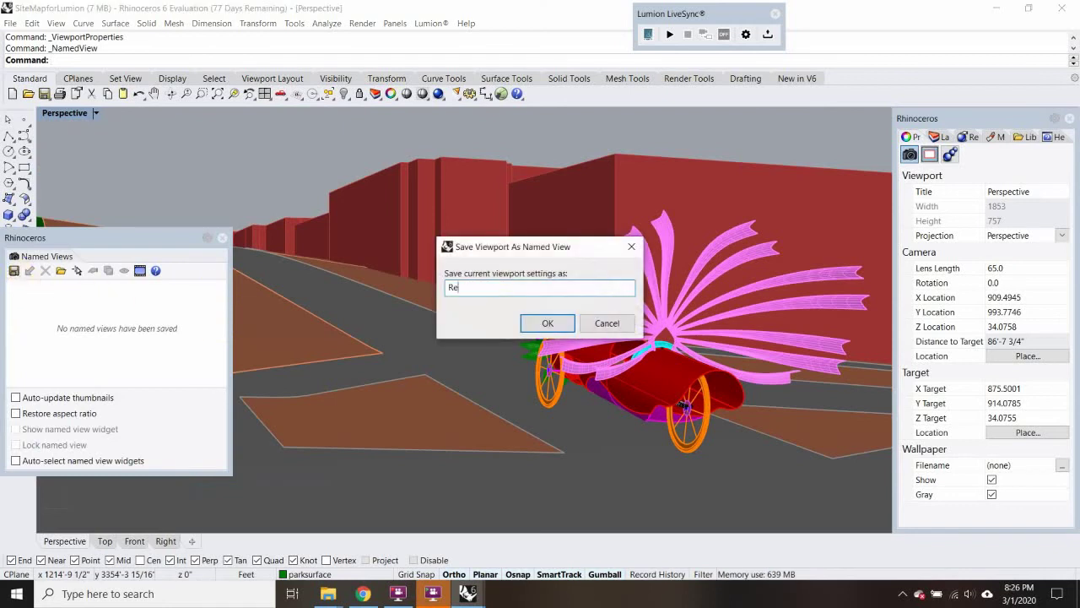
pyautogui.write('nderView1')
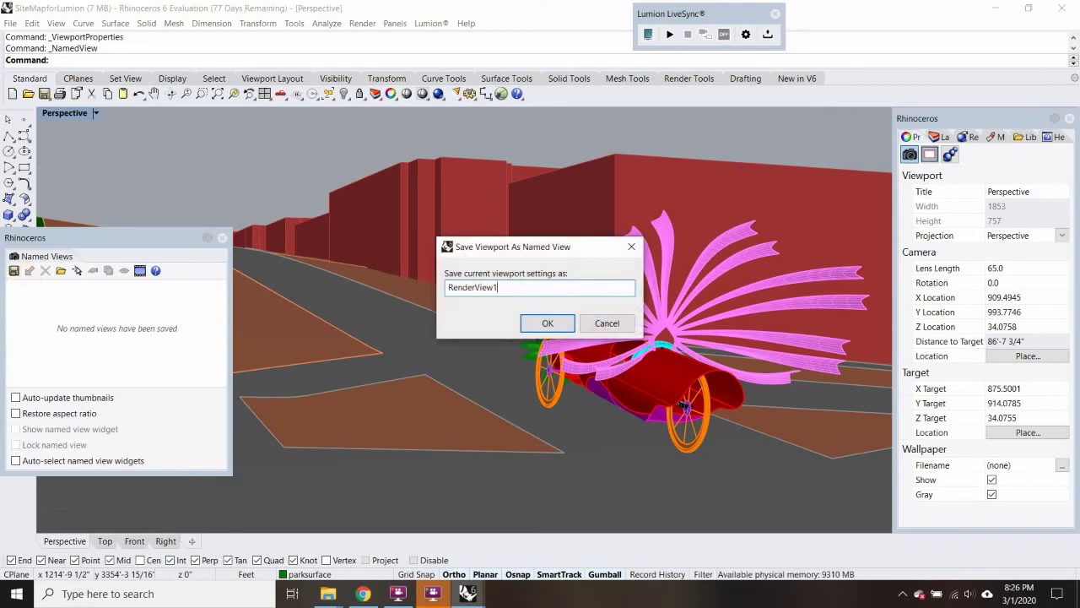
pyautogui.click(548, 323)
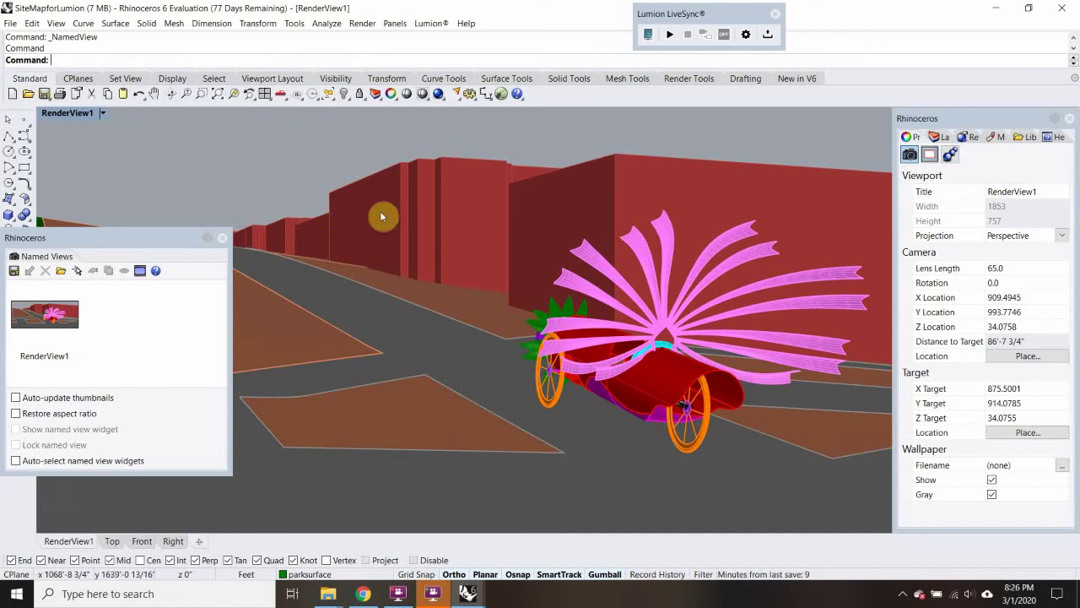
pyautogui.click(222, 238)
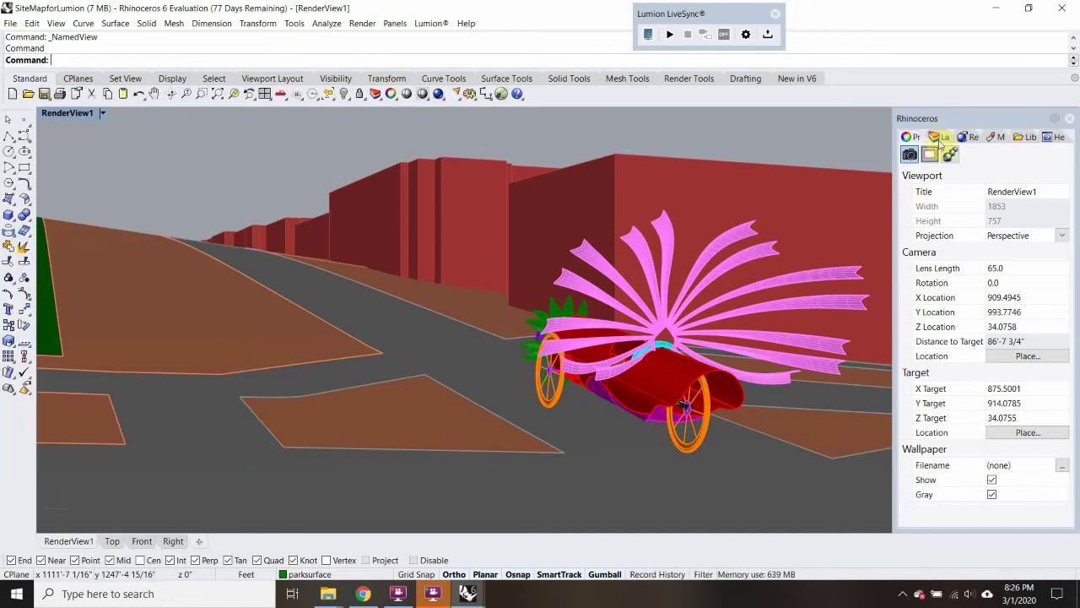
# Step: Widen the layer list to reveal the materials and assign a new red Paint material, RGB 209, 36, 36, to the buildings layer
pyautogui.click(939, 140)
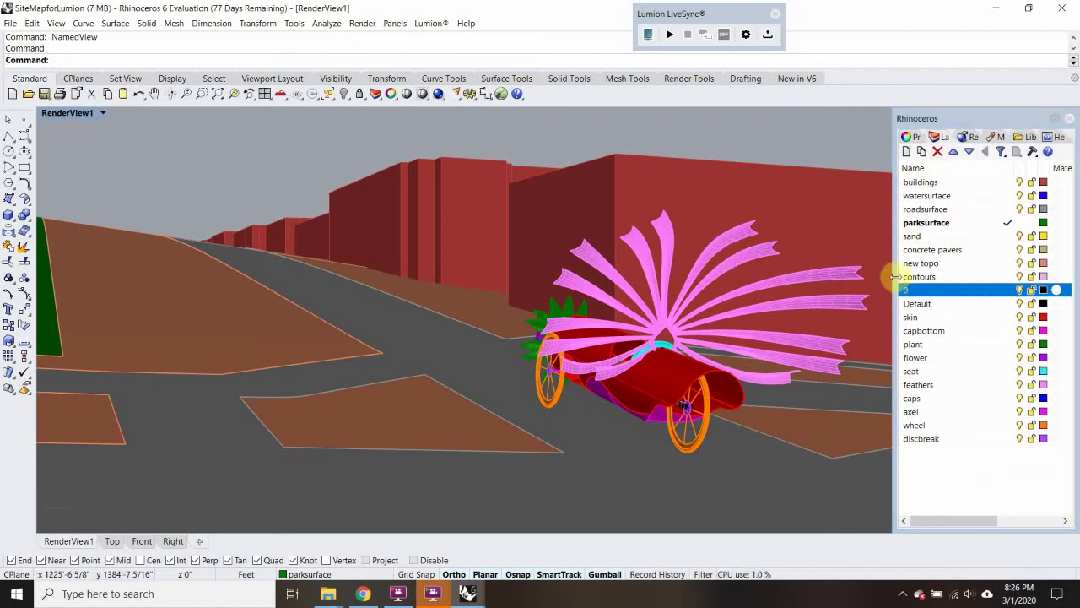
pyautogui.moveTo(893, 275); pyautogui.dragTo(817, 279)
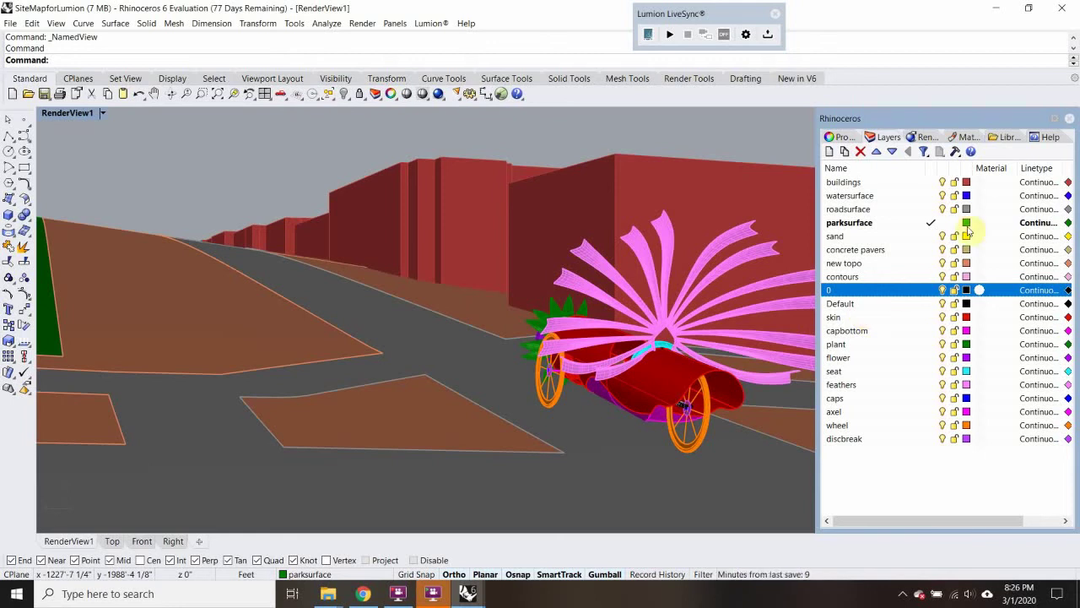
pyautogui.click(979, 183)
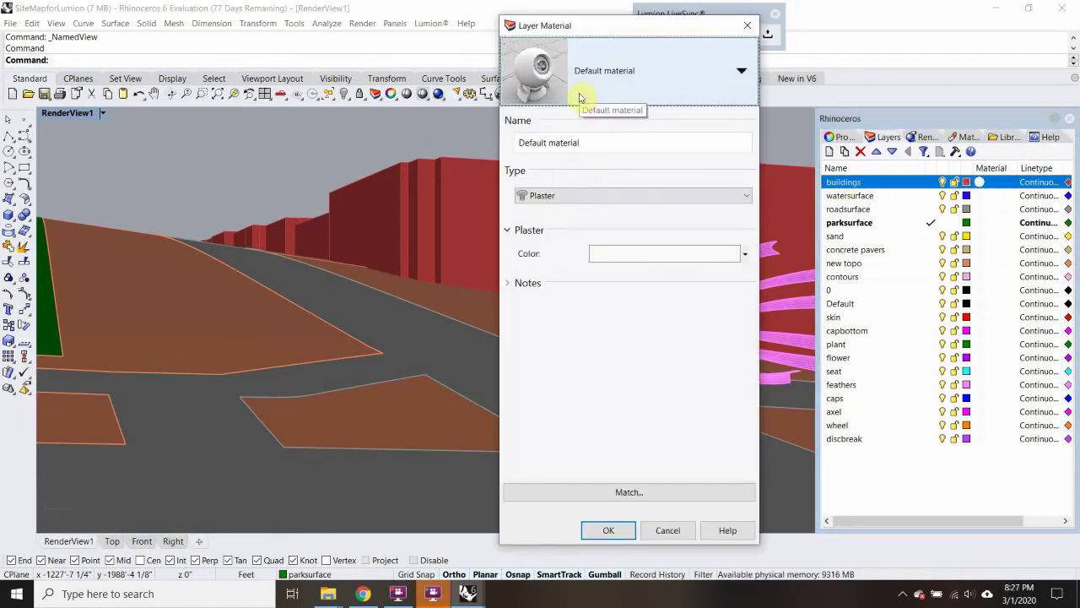
pyautogui.click(658, 69)
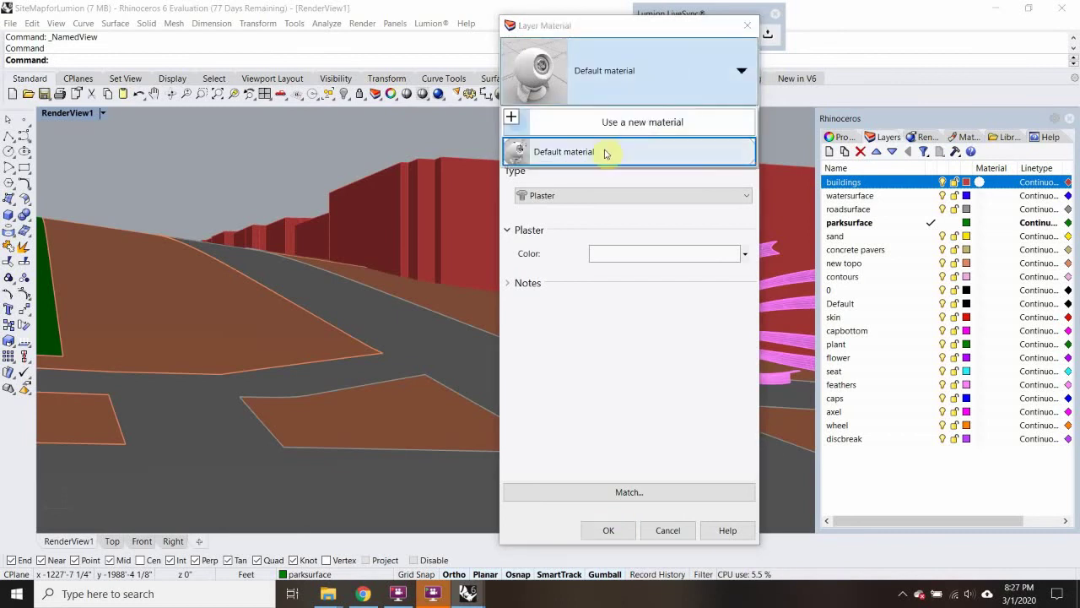
pyautogui.click(596, 124)
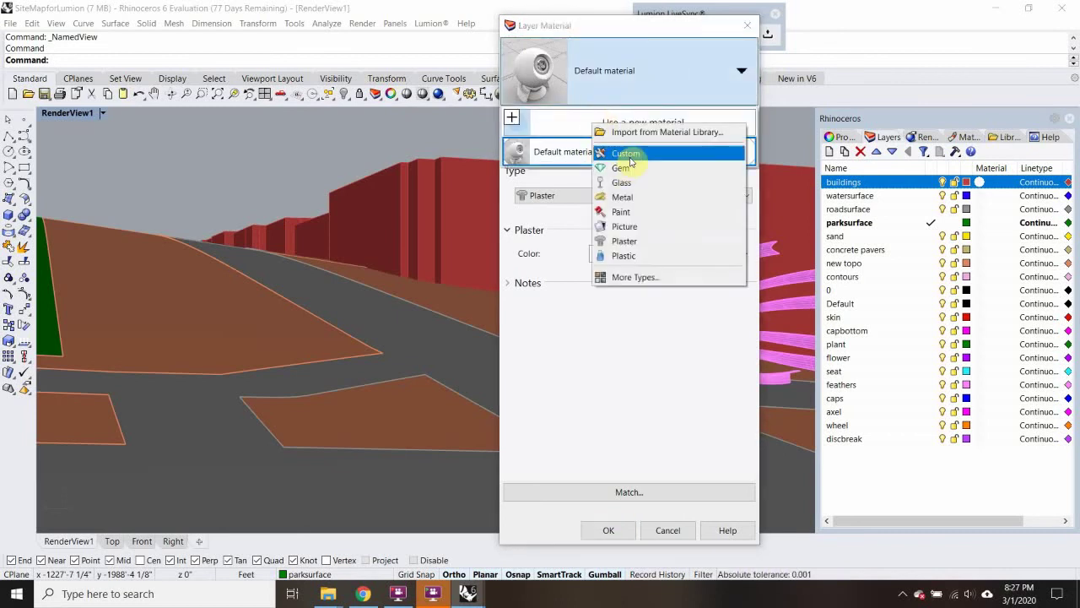
pyautogui.click(625, 211)
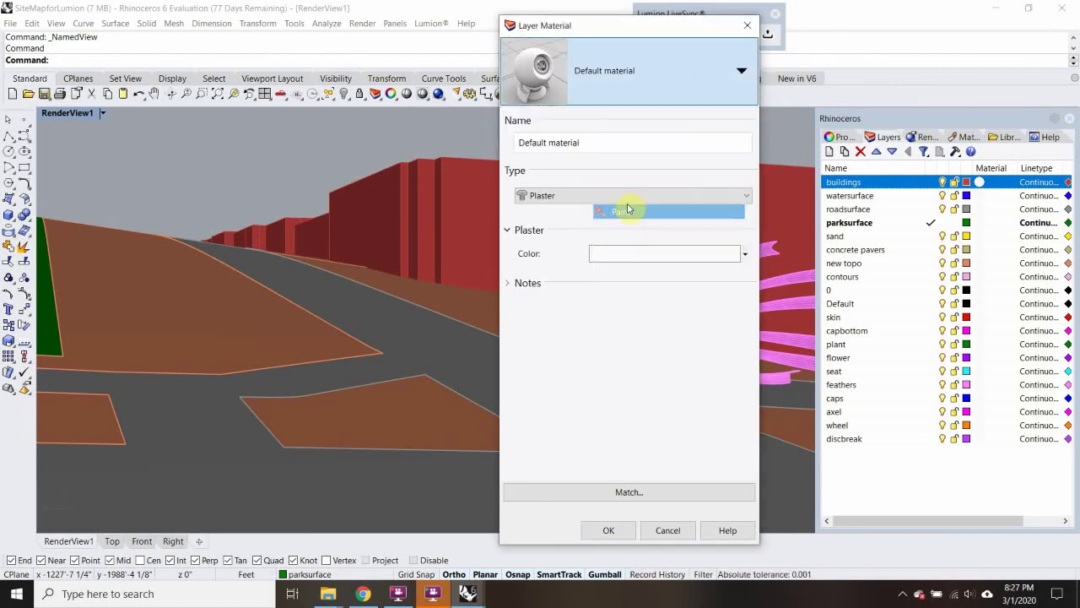
pyautogui.click(599, 255)
pyautogui.click(556, 211)
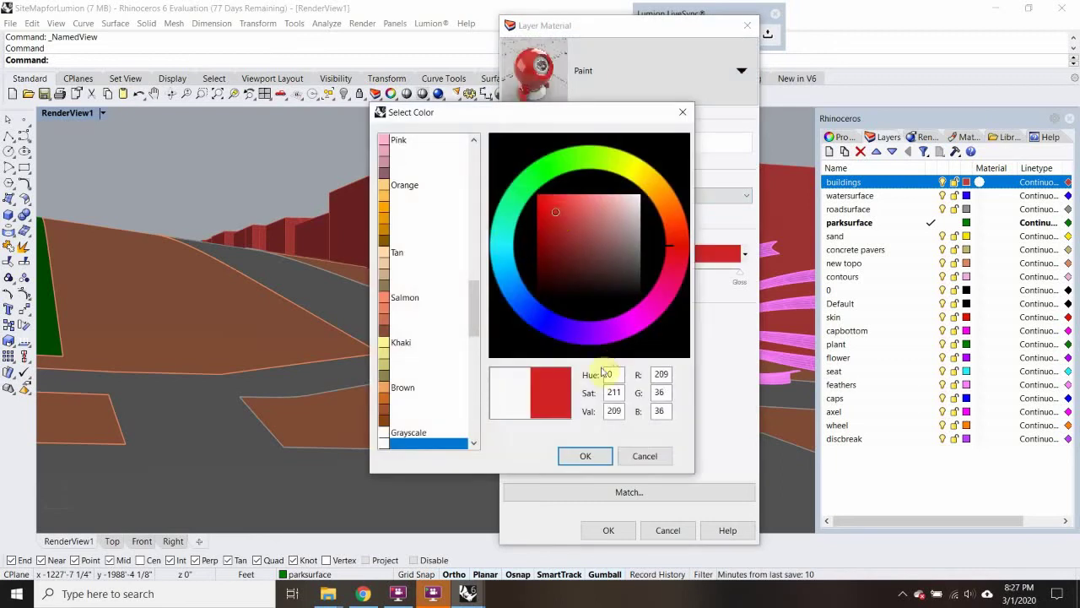
pyautogui.click(585, 456)
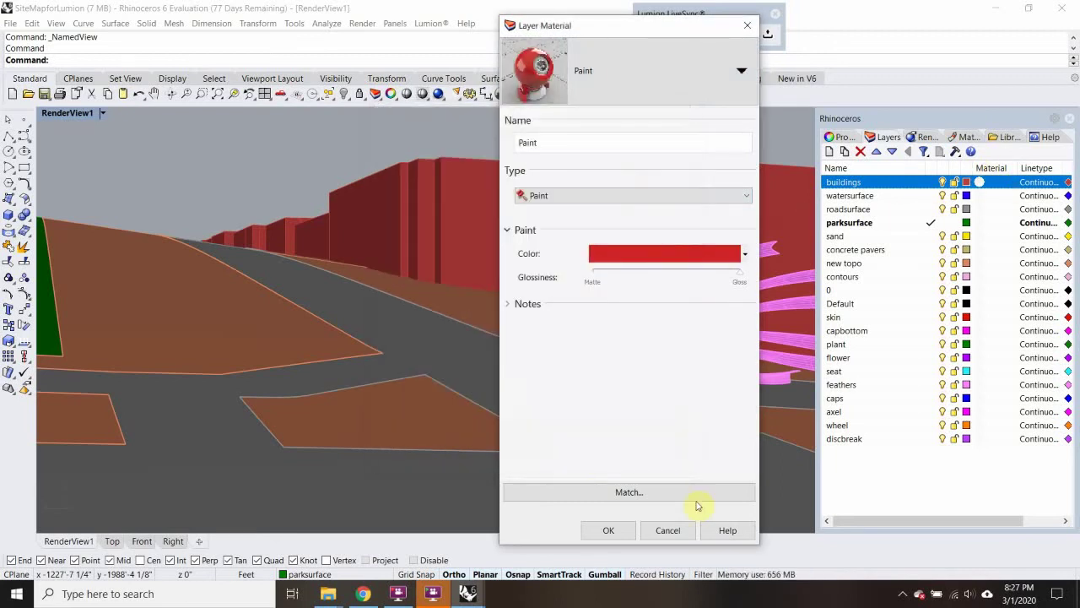
pyautogui.click(611, 530)
# Step: Assign a Paint material in dark blue, RGB 40, 81, 141, to the watersurface layer
pyautogui.click(979, 195)
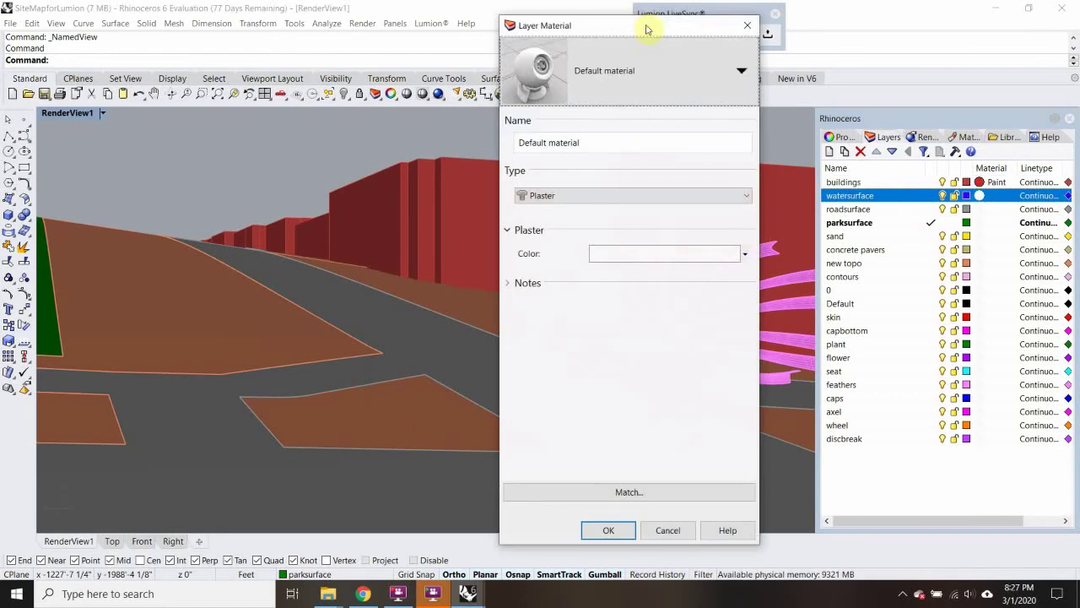
pyautogui.moveTo(647, 30); pyautogui.dragTo(563, 24)
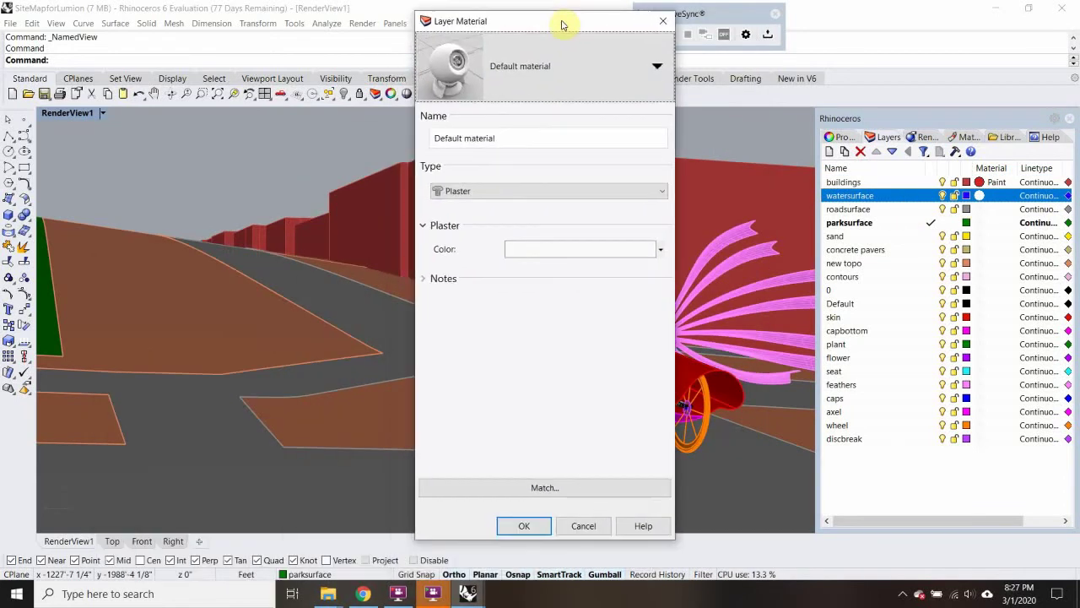
pyautogui.click(496, 194)
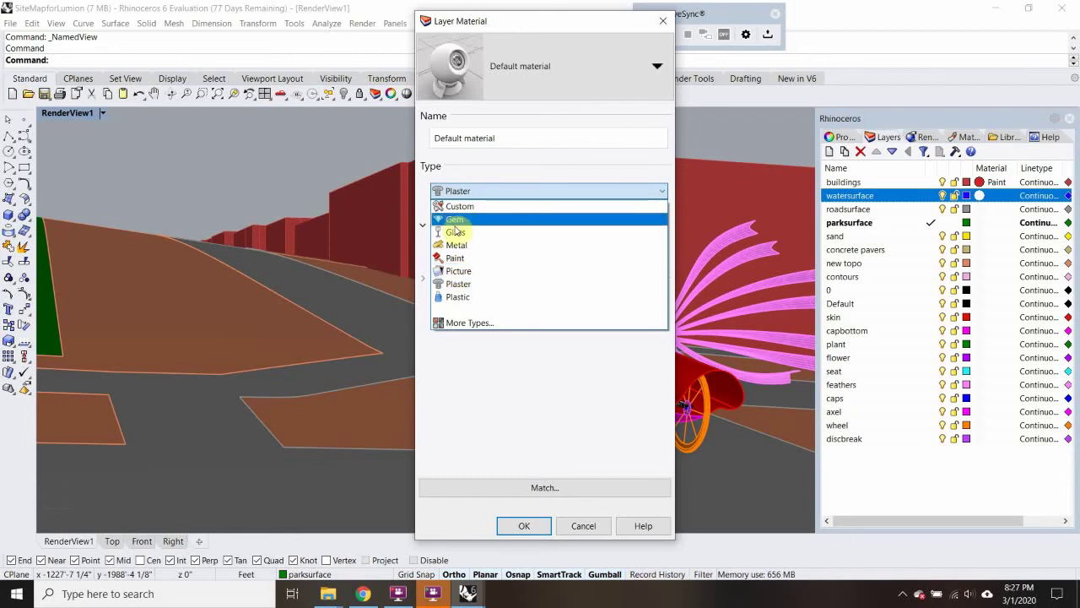
pyautogui.click(455, 257)
pyautogui.click(514, 250)
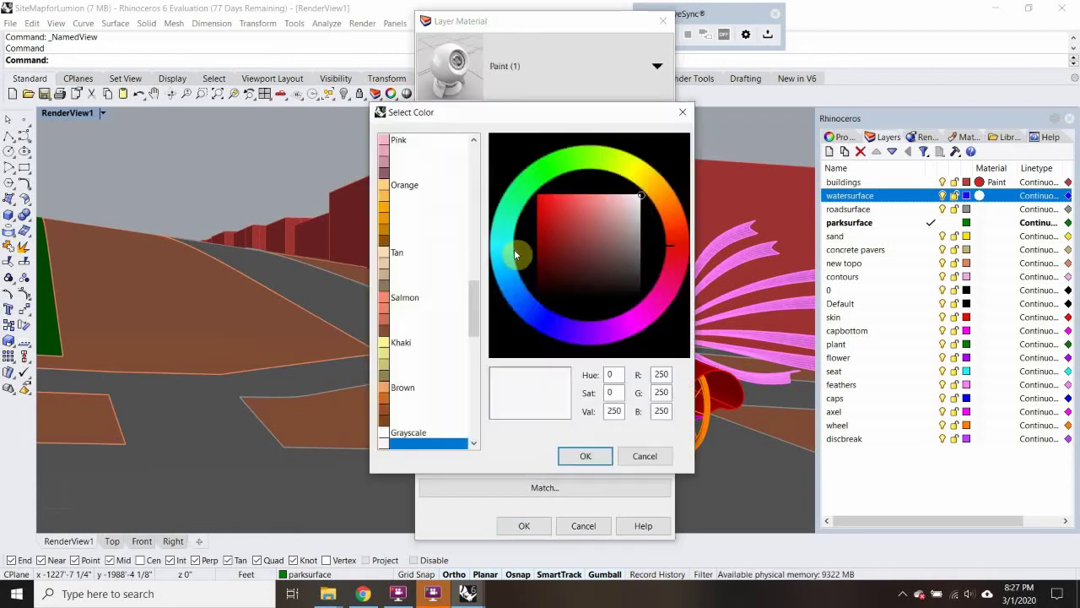
pyautogui.click(593, 458)
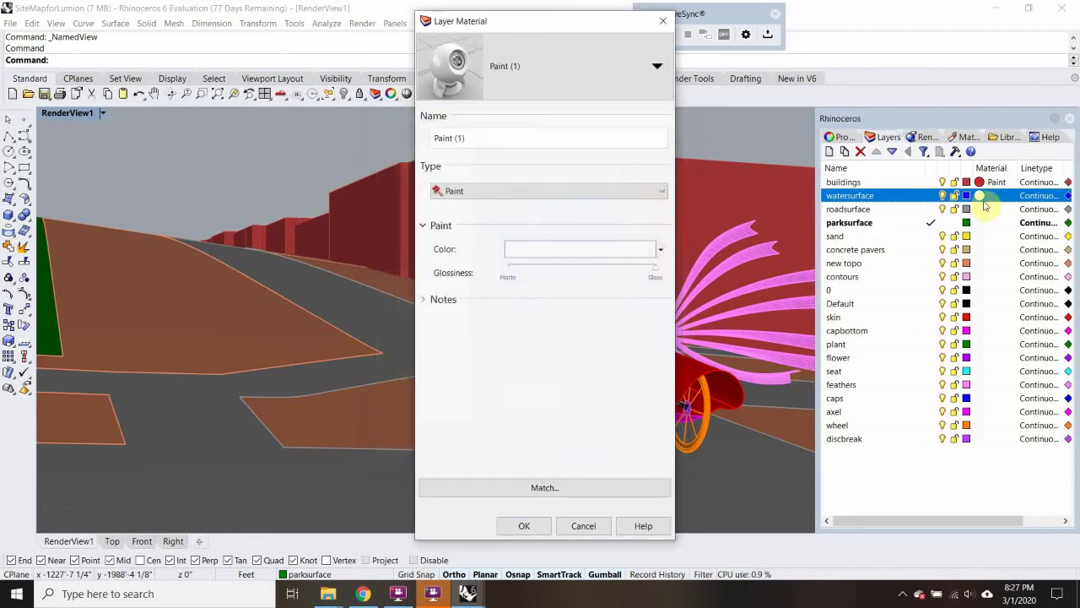
pyautogui.click(526, 527)
pyautogui.click(535, 252)
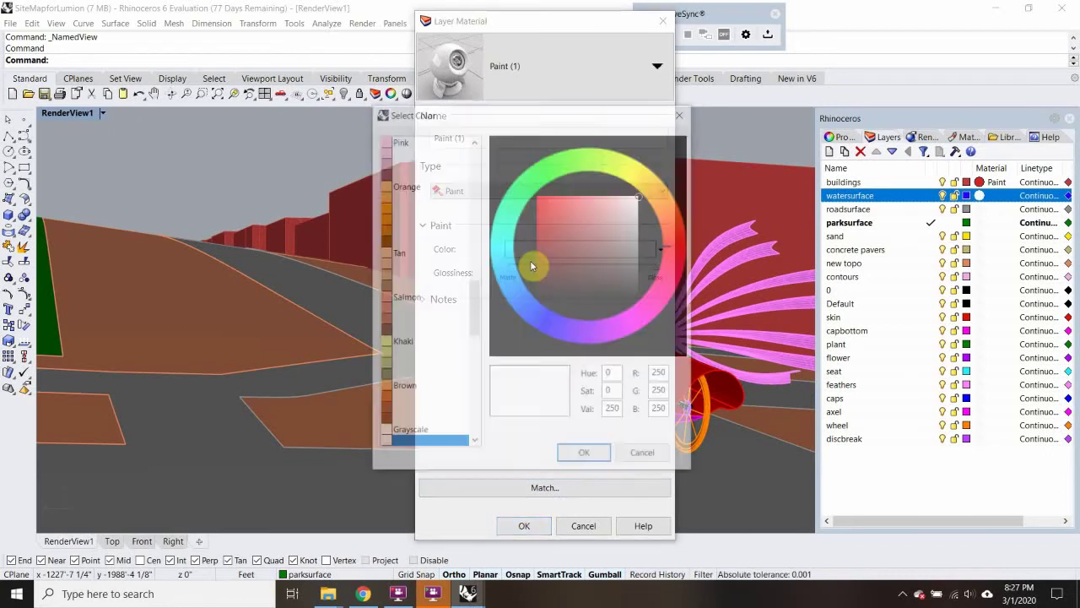
pyautogui.click(567, 240)
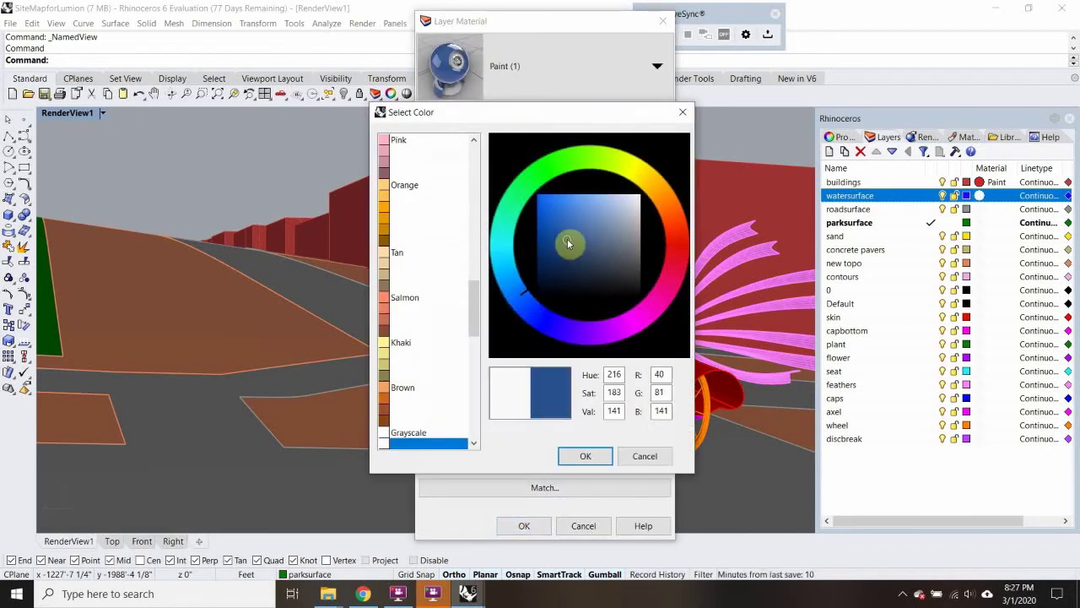
pyautogui.click(591, 458)
pyautogui.click(526, 525)
# Step: Assign a Paint material in the darkest tan swatch colour to the roadsurface layer
pyautogui.click(977, 209)
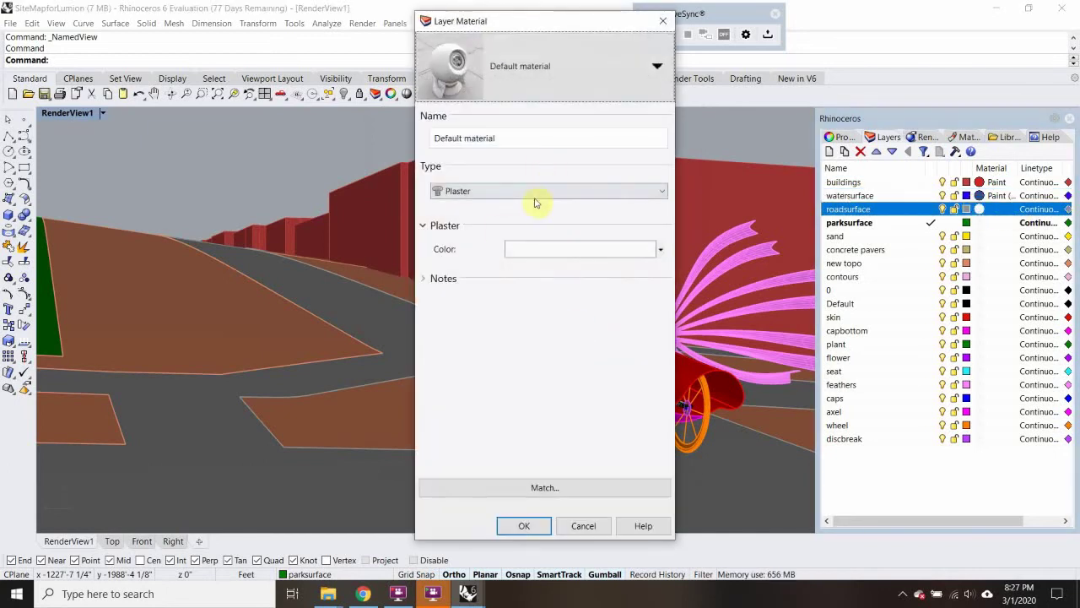
pyautogui.click(534, 196)
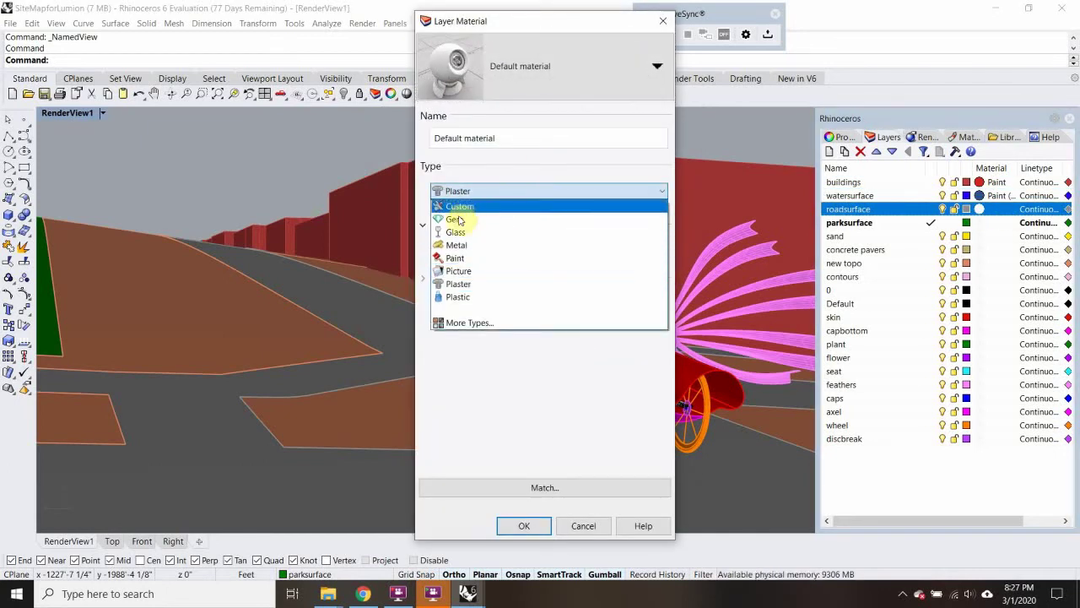
pyautogui.click(456, 257)
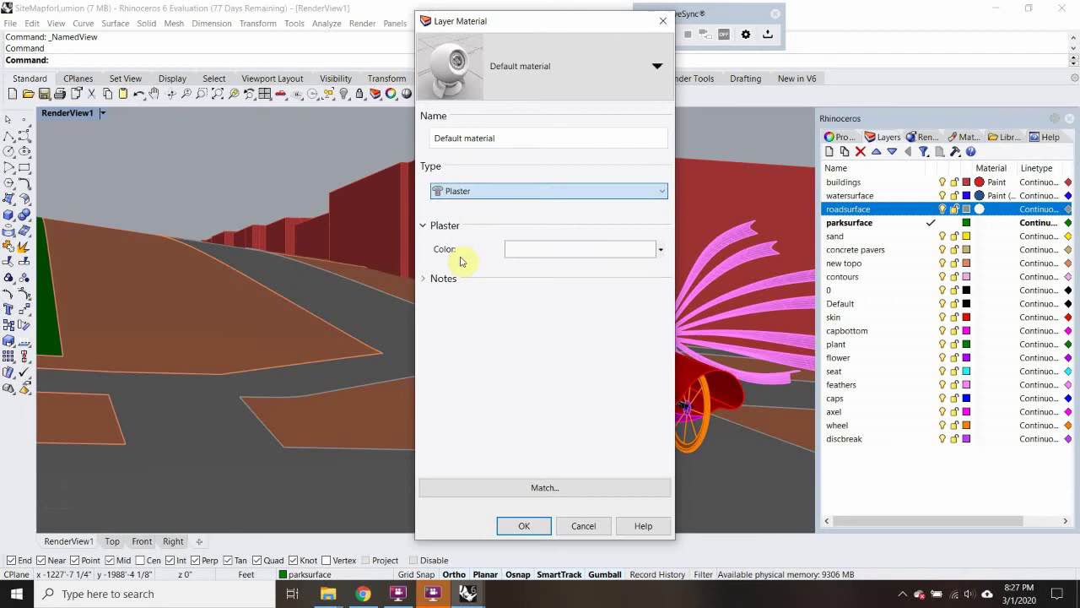
pyautogui.click(523, 250)
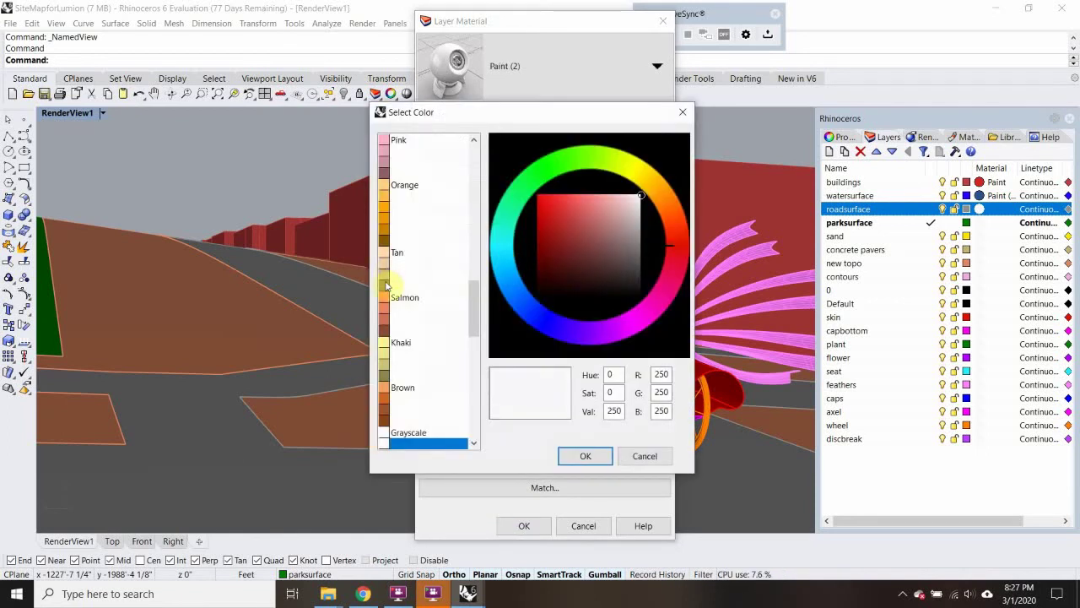
pyautogui.click(385, 287)
pyautogui.click(582, 455)
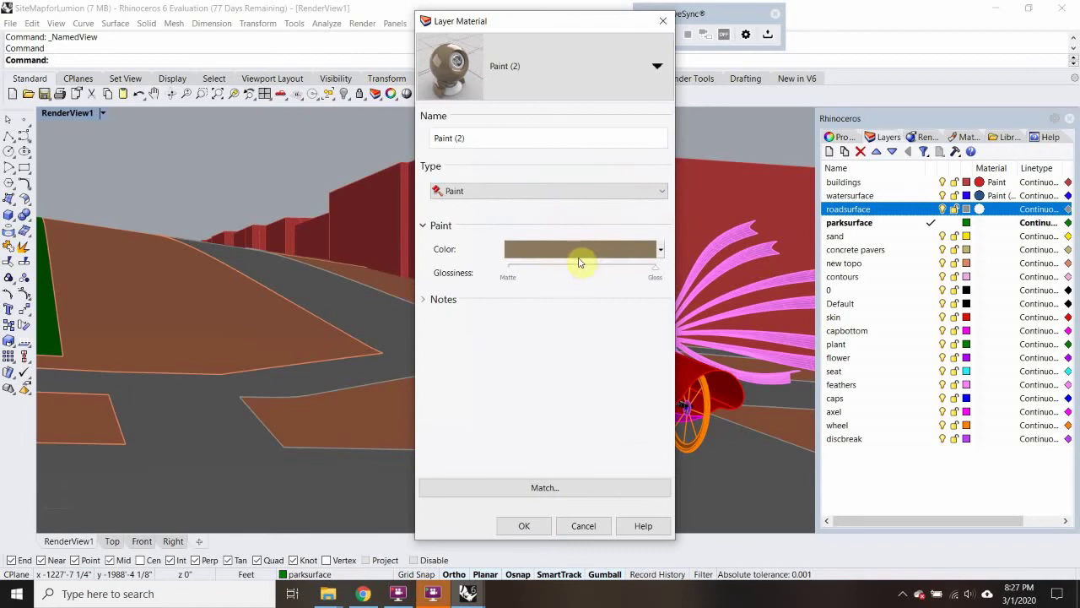
pyautogui.click(524, 525)
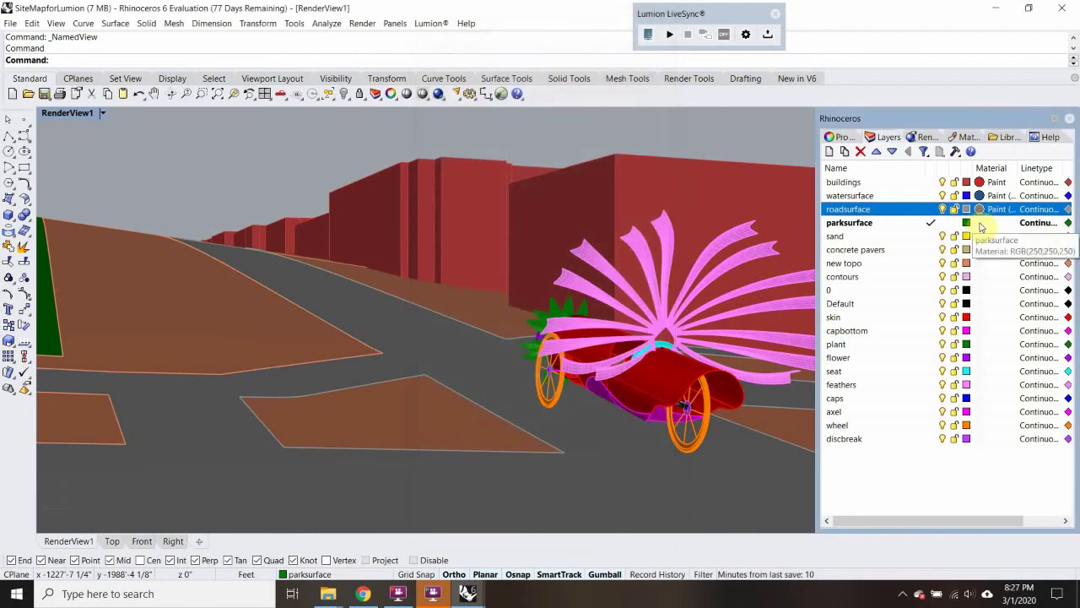
# Step: Assign a Paint material in a medium green with hue 144 to the parksurface layer
pyautogui.click(979, 223)
pyautogui.click(540, 193)
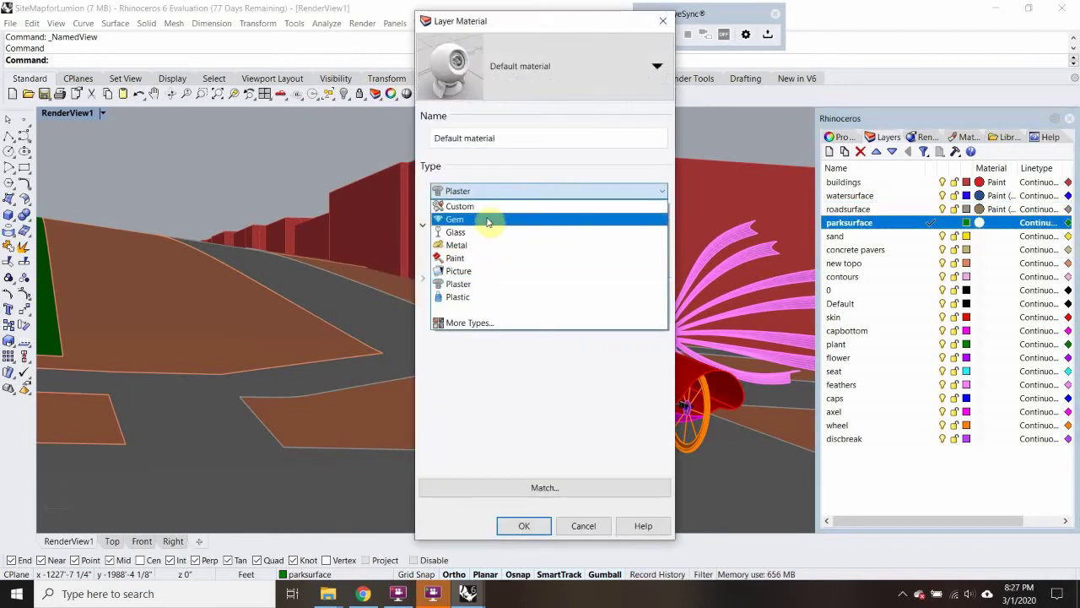
pyautogui.click(468, 256)
pyautogui.click(532, 250)
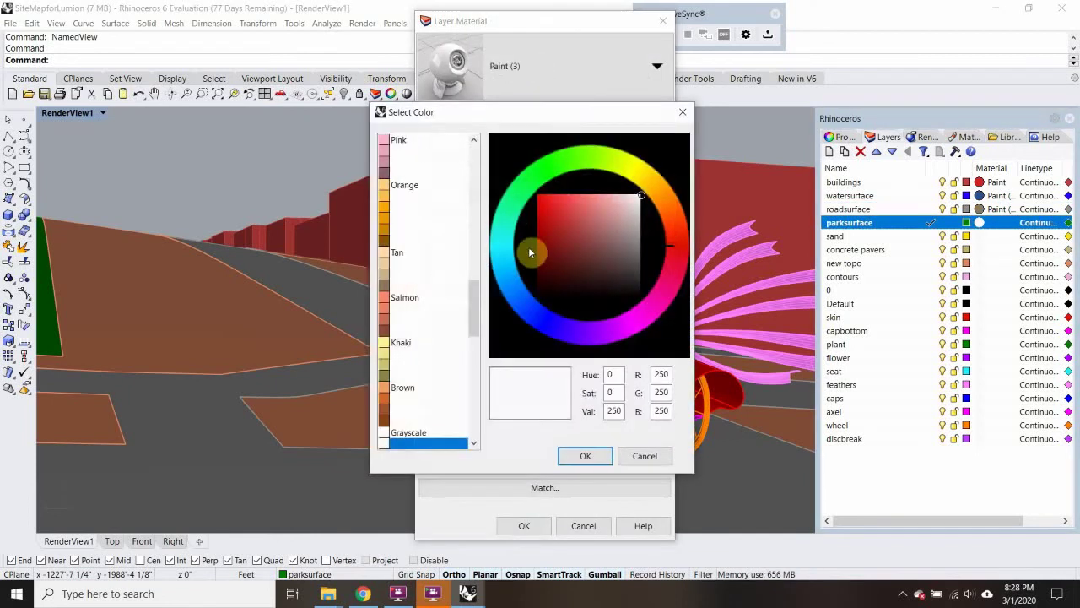
pyautogui.click(521, 199)
pyautogui.click(551, 222)
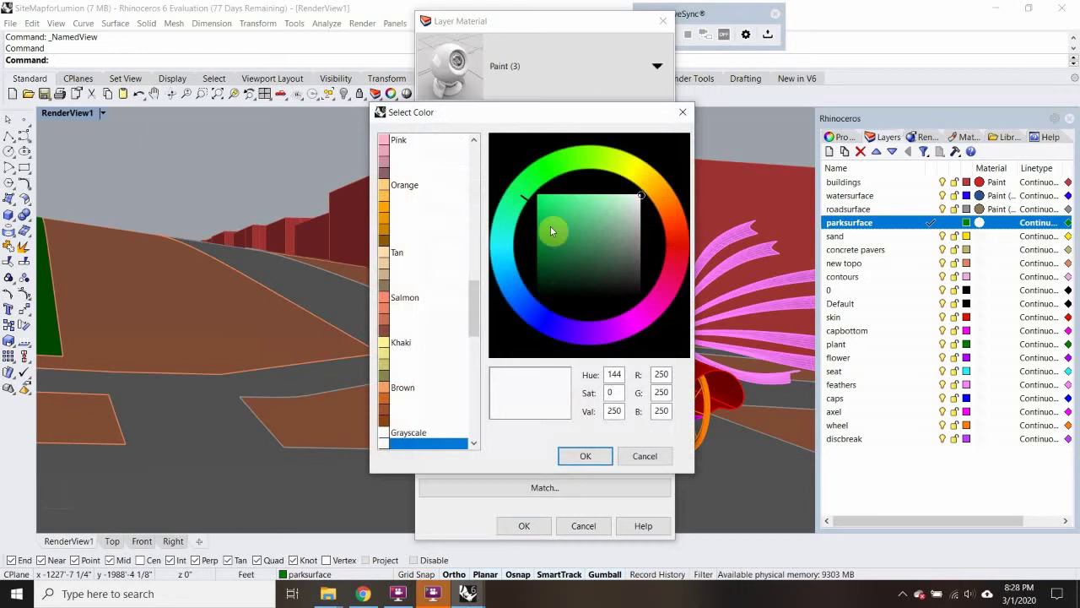
pyautogui.click(586, 456)
pyautogui.click(524, 526)
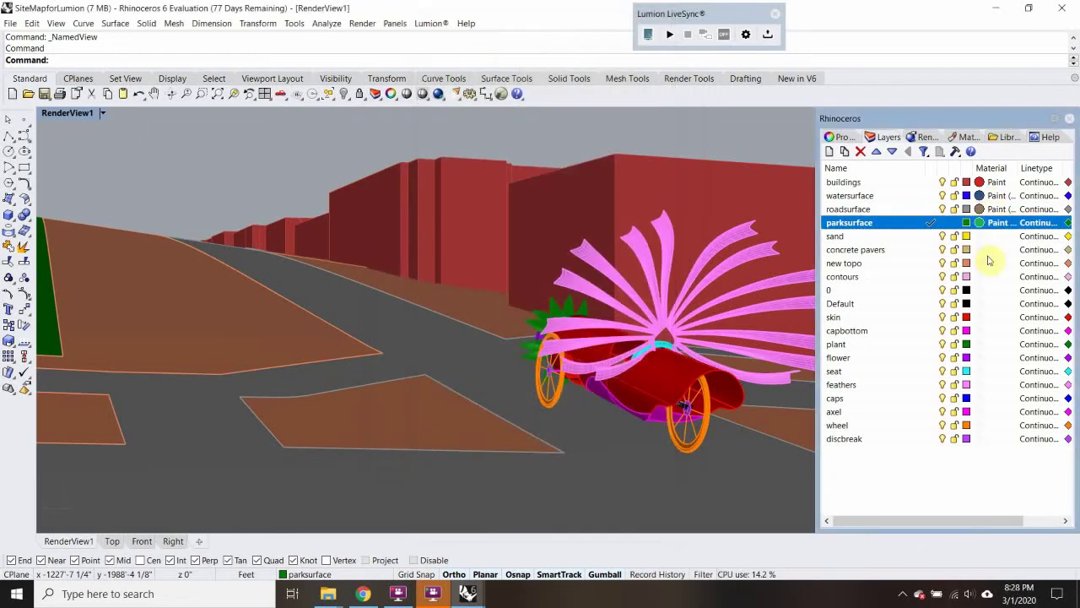
# Step: Assign a Plaster material in turquoise, RGB 58, 193, 205, to the sand layer
pyautogui.click(981, 237)
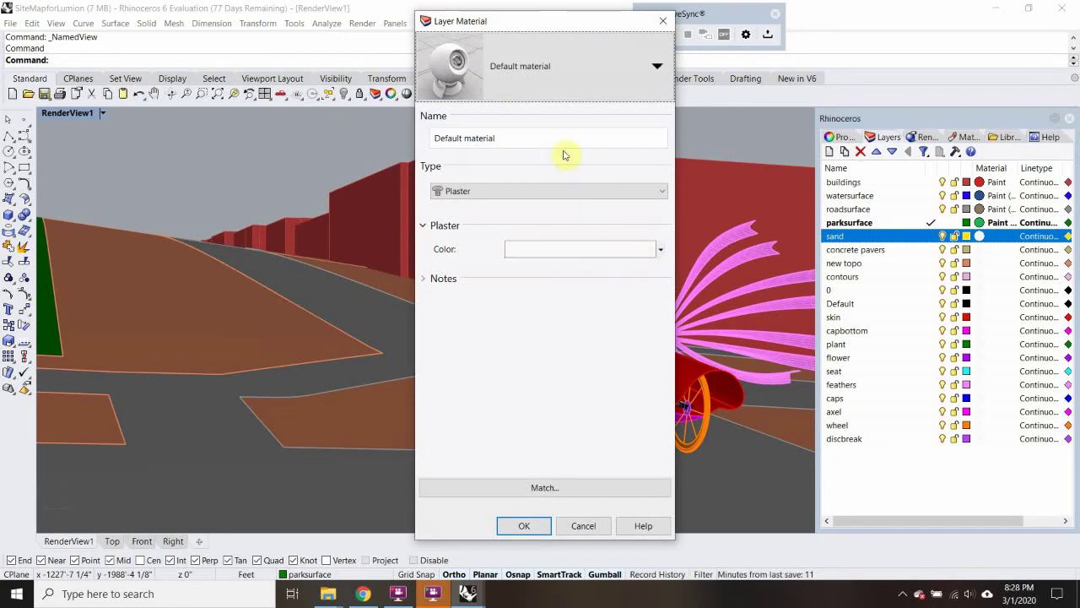
pyautogui.click(523, 248)
pyautogui.click(504, 256)
pyautogui.click(582, 455)
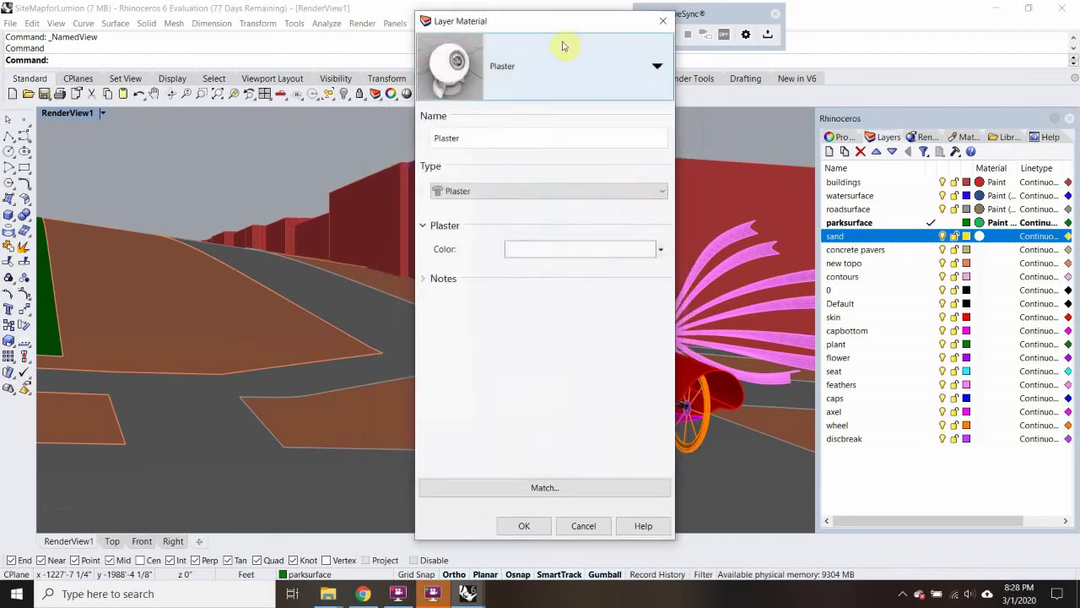
pyautogui.click(567, 76)
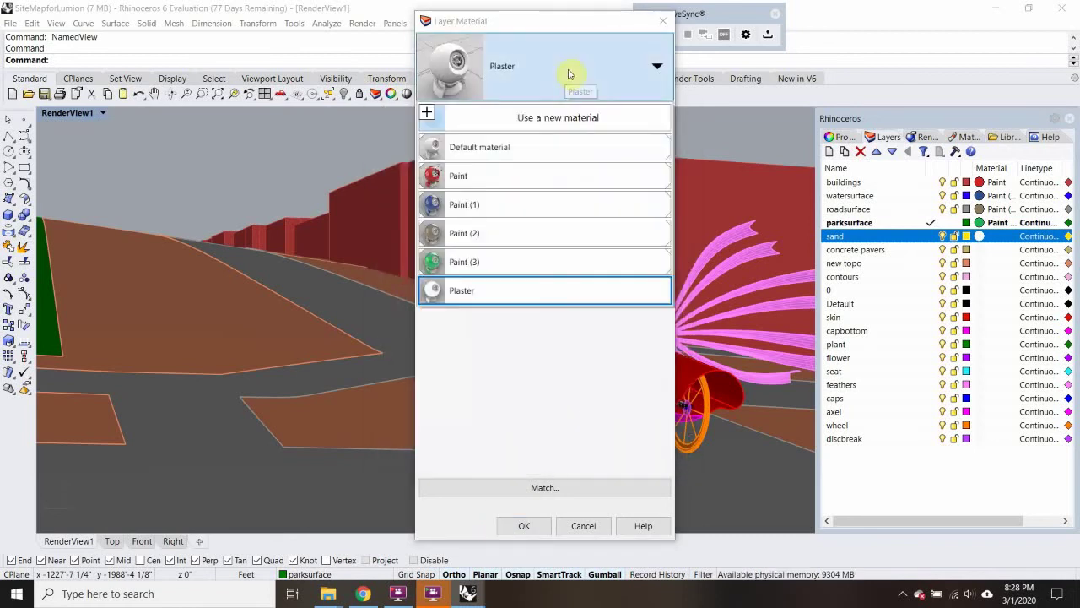
pyautogui.click(464, 290)
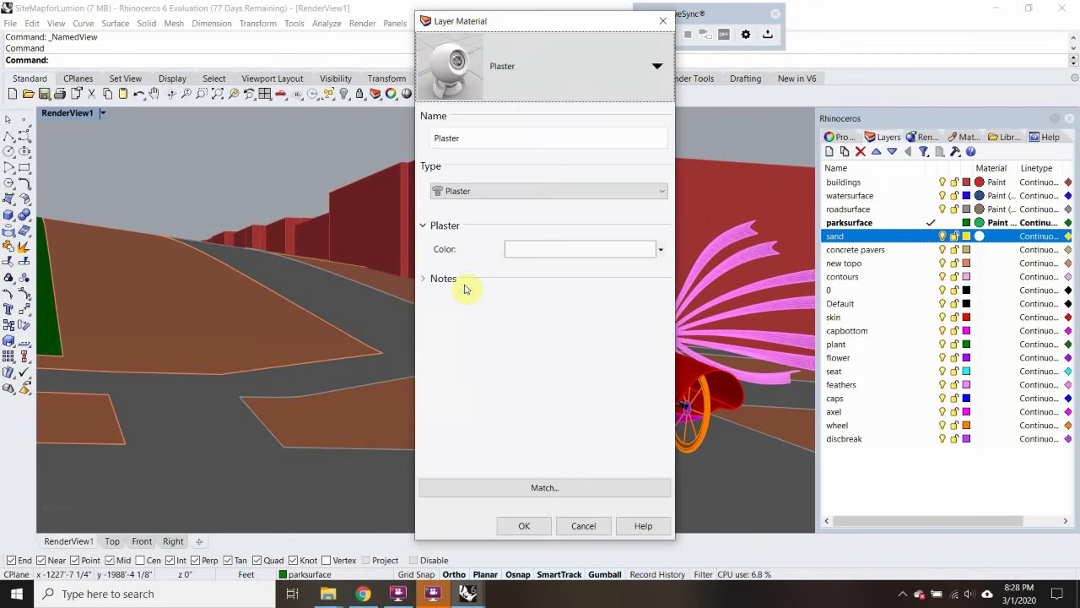
pyautogui.click(539, 257)
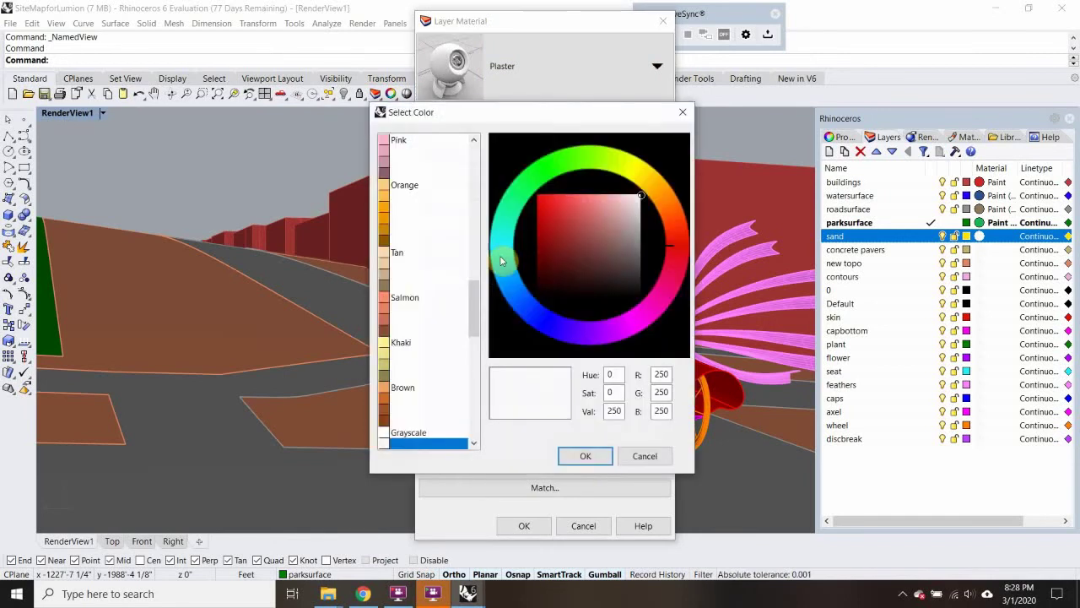
pyautogui.click(506, 251)
pyautogui.click(567, 218)
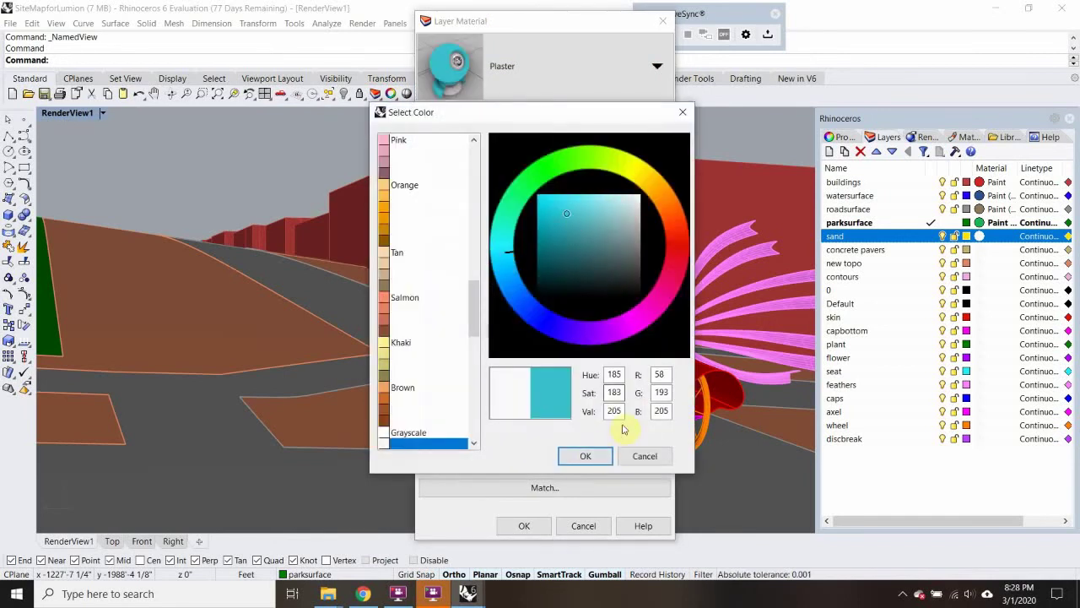
pyautogui.click(585, 456)
pyautogui.click(525, 525)
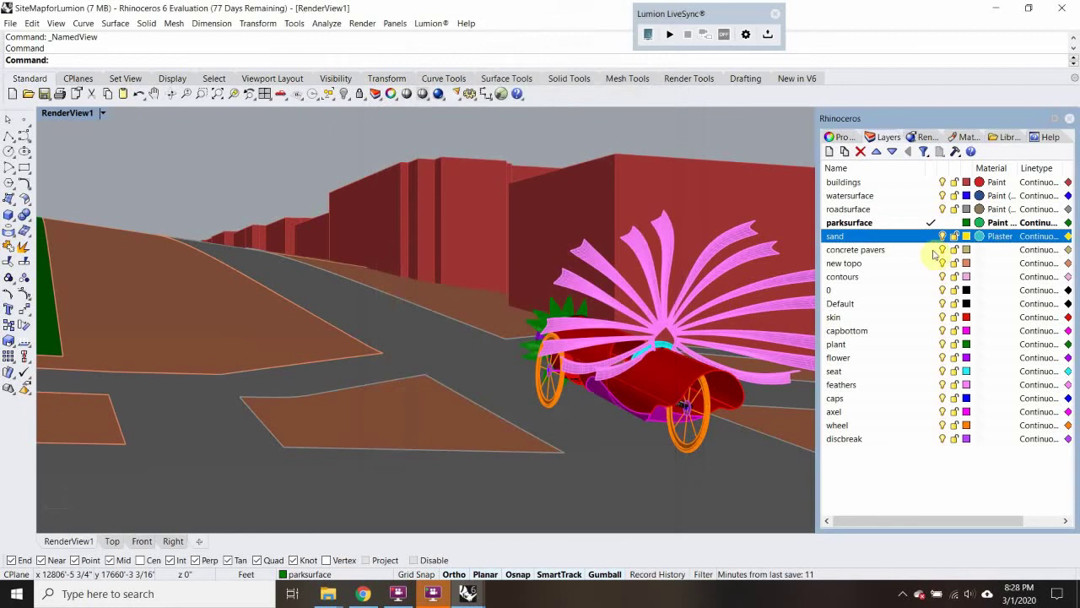
# Step: Assign a new Paint material in a light tan colour to the concrete pavers layer
pyautogui.click(979, 250)
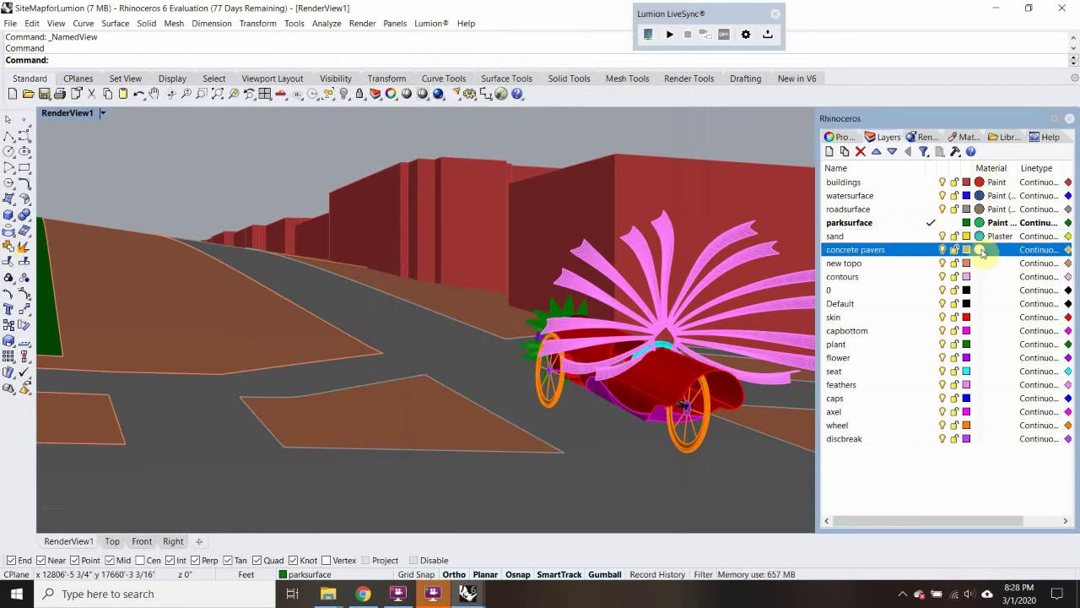
pyautogui.click(572, 87)
pyautogui.click(512, 119)
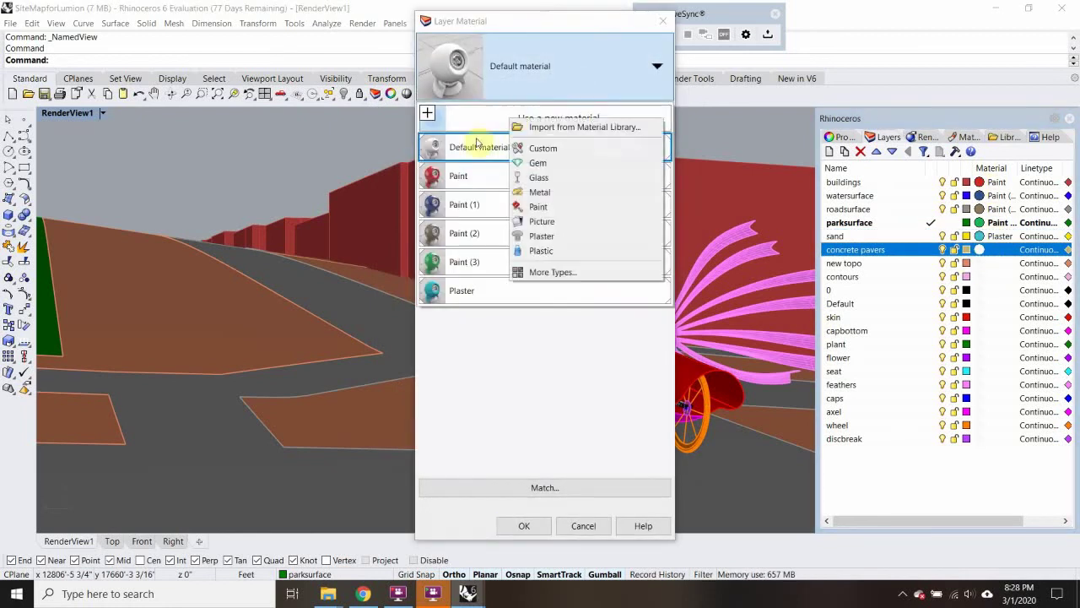
pyautogui.click(538, 206)
pyautogui.click(509, 253)
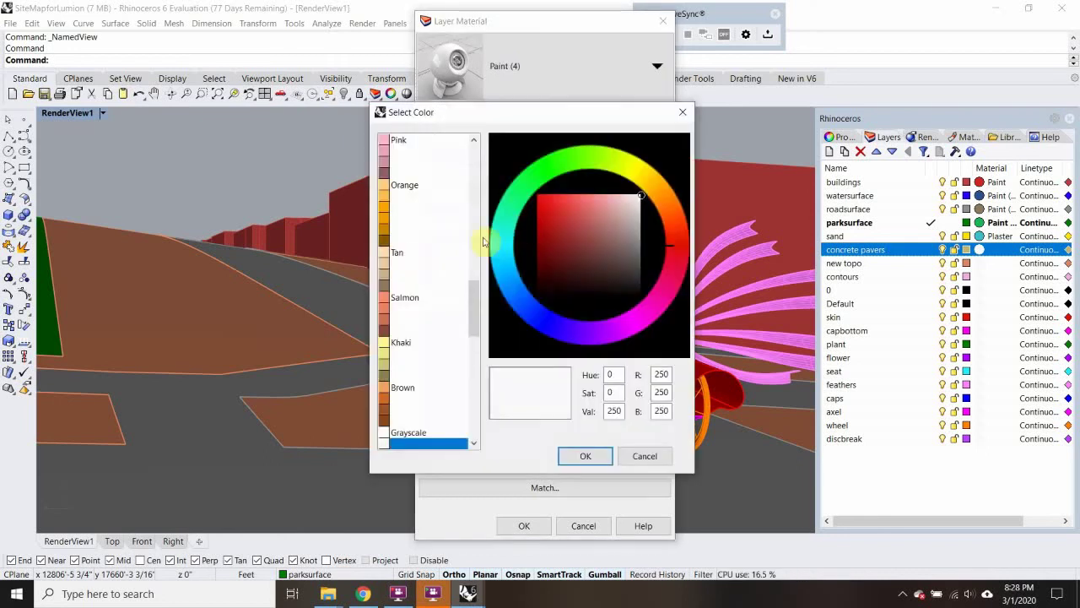
pyautogui.click(397, 252)
pyautogui.moveTo(579, 230); pyautogui.dragTo(598, 208)
pyautogui.click(586, 456)
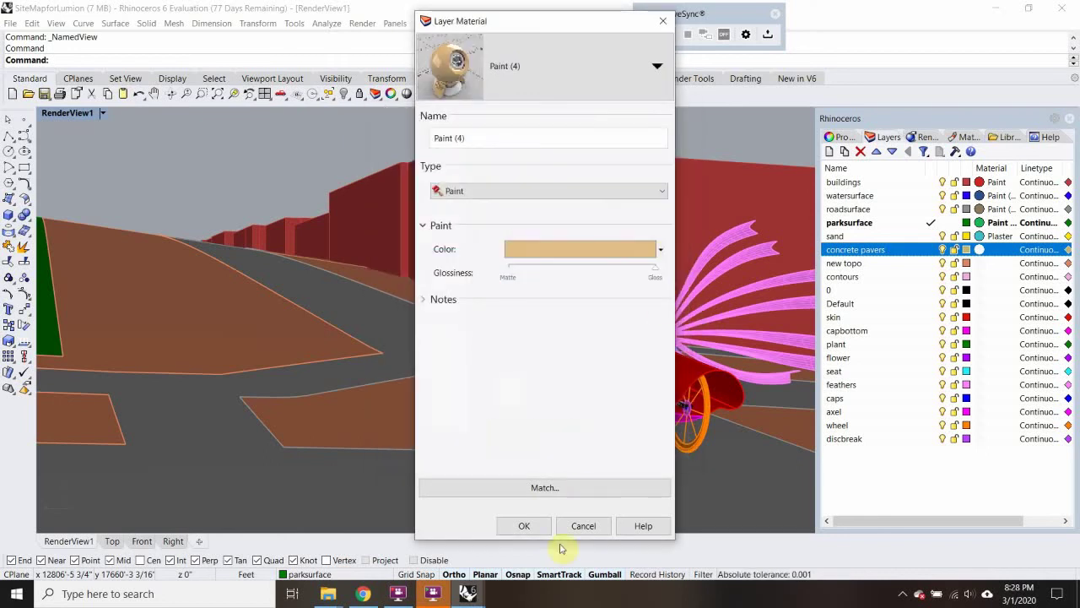
pyautogui.click(528, 529)
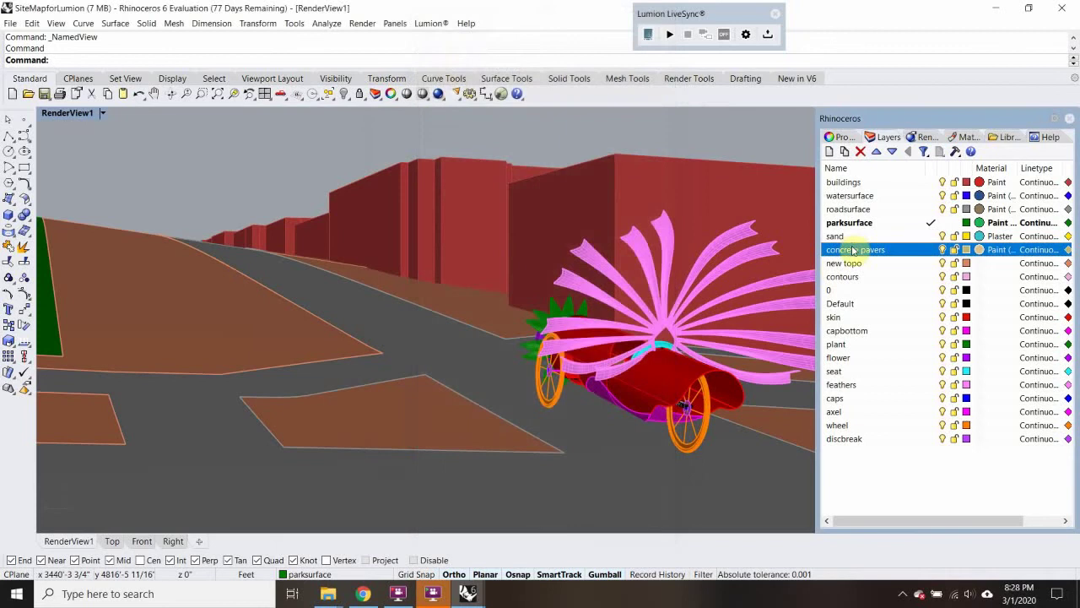
# Step: Assign a Paint material in a medium grey colour to the new topo layer
pyautogui.click(982, 265)
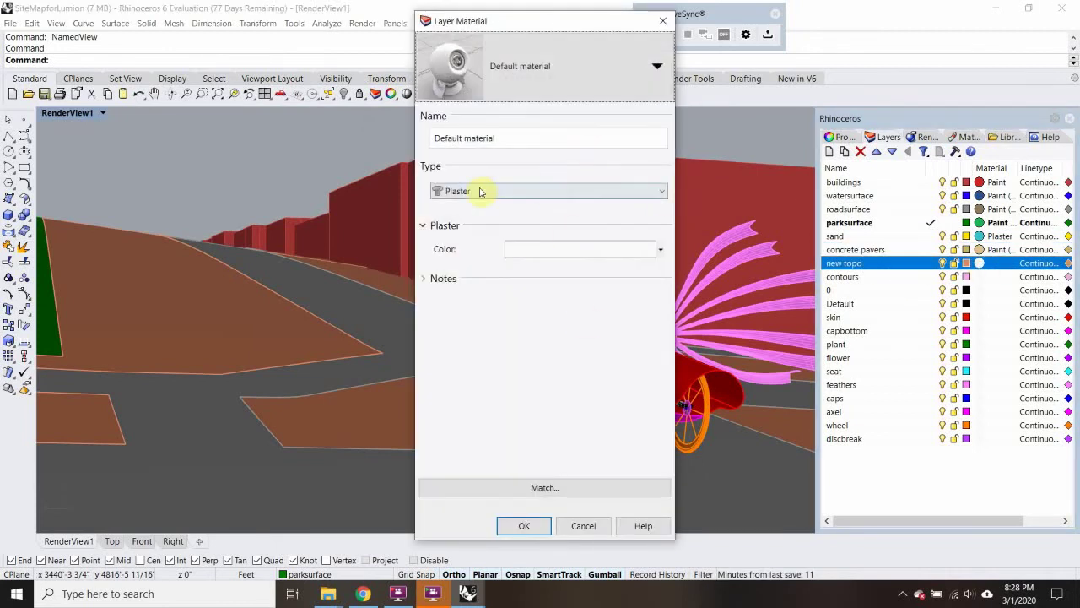
pyautogui.click(479, 191)
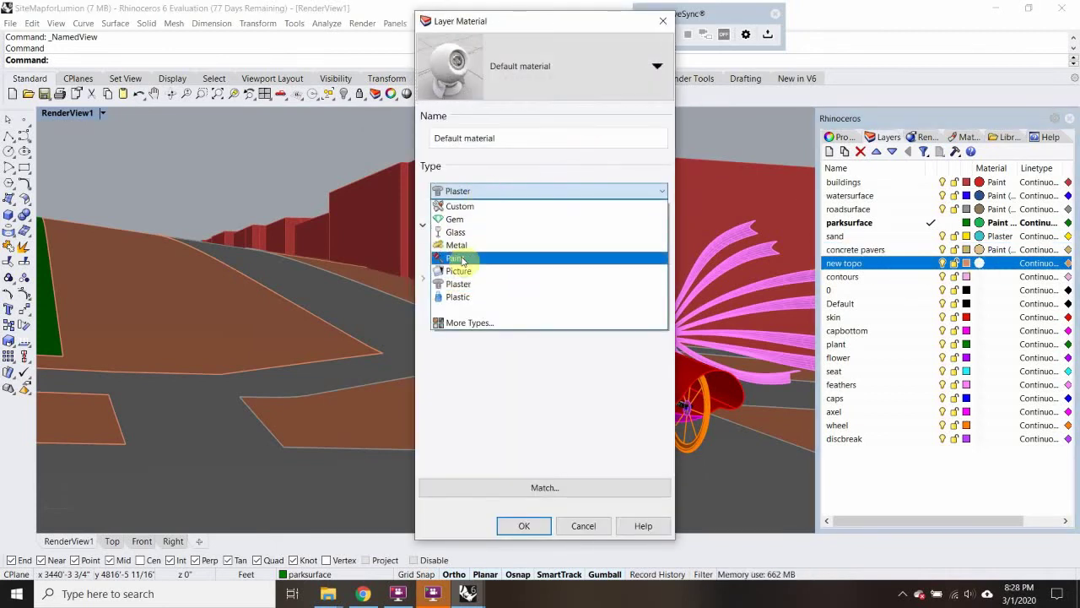
pyautogui.click(463, 259)
pyautogui.click(530, 241)
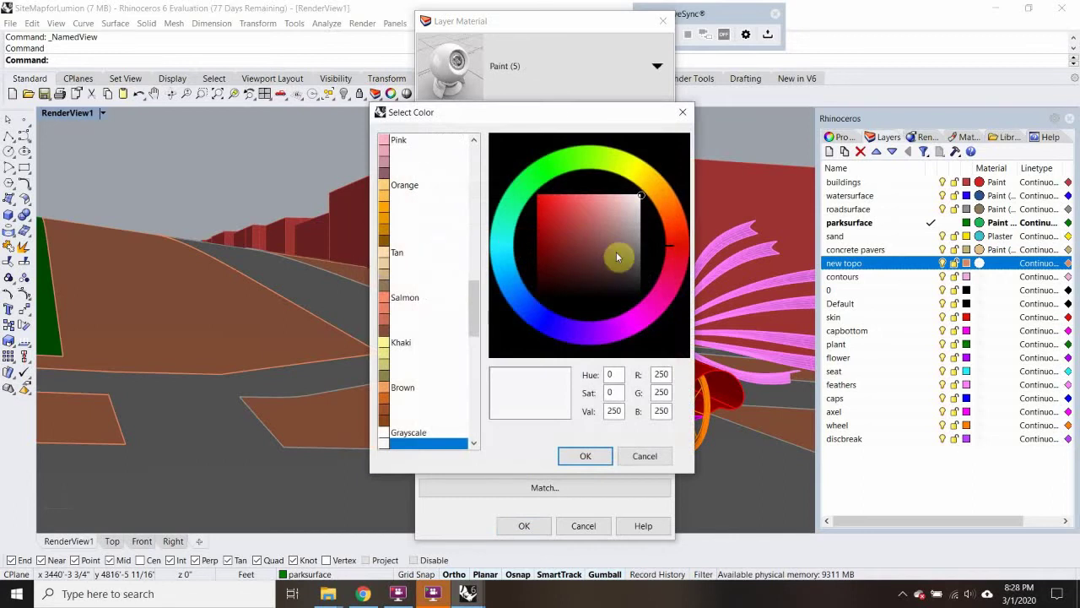
pyautogui.moveTo(618, 257); pyautogui.dragTo(639, 236)
pyautogui.click(585, 456)
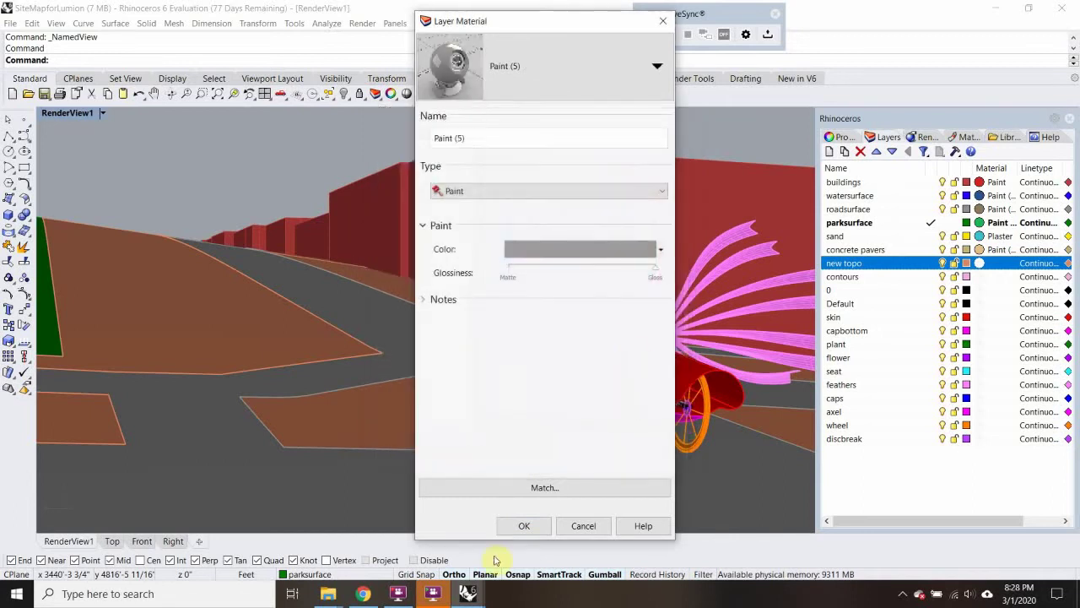
pyautogui.click(524, 525)
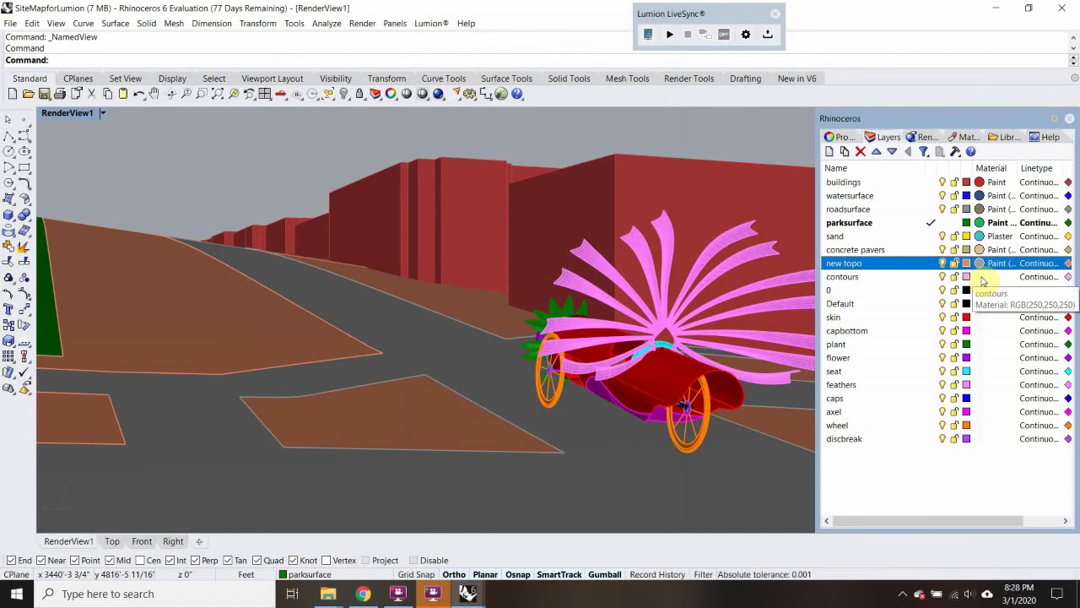
# Step: Turn off the contours and 0 layers, and briefly hide the Default layer to identify its objects
pyautogui.click(937, 277)
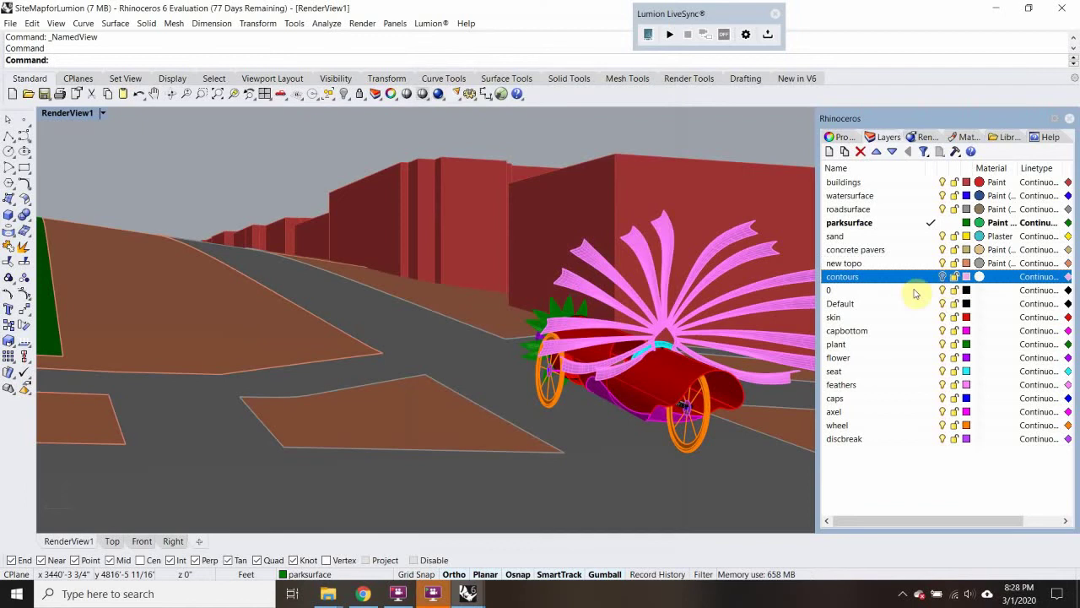
pyautogui.click(942, 292)
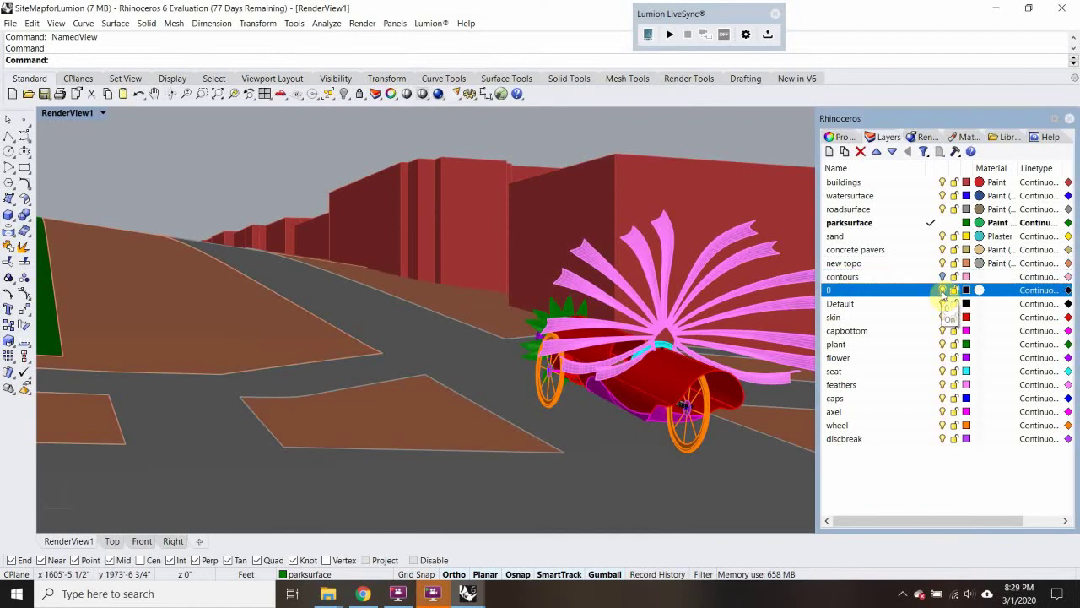
pyautogui.click(943, 306)
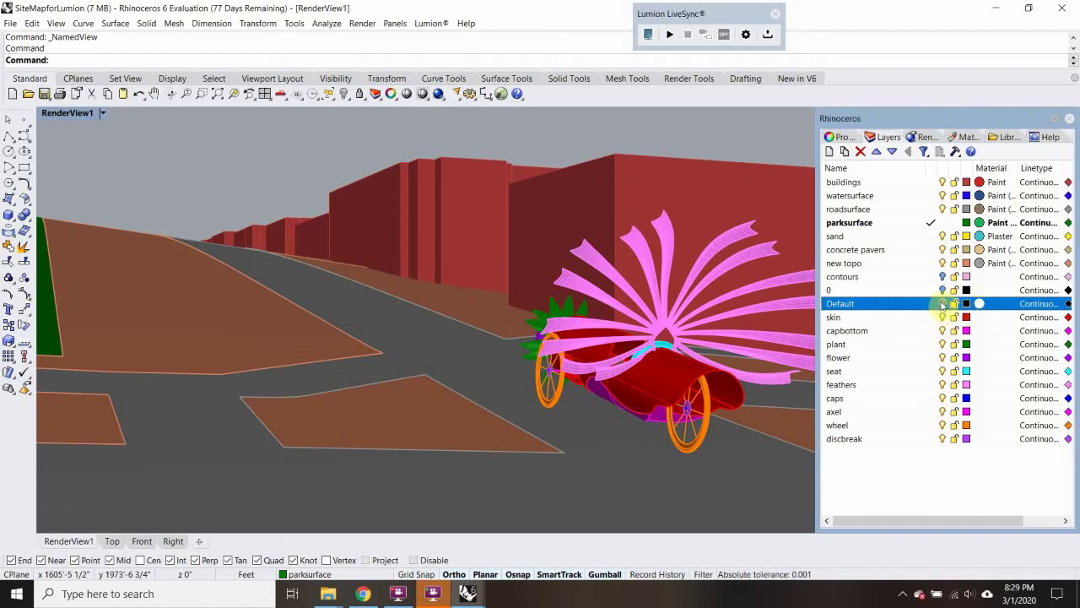
# Step: Assign a Metal material with its standard white colour and no bump texture to the Default layer
pyautogui.click(979, 303)
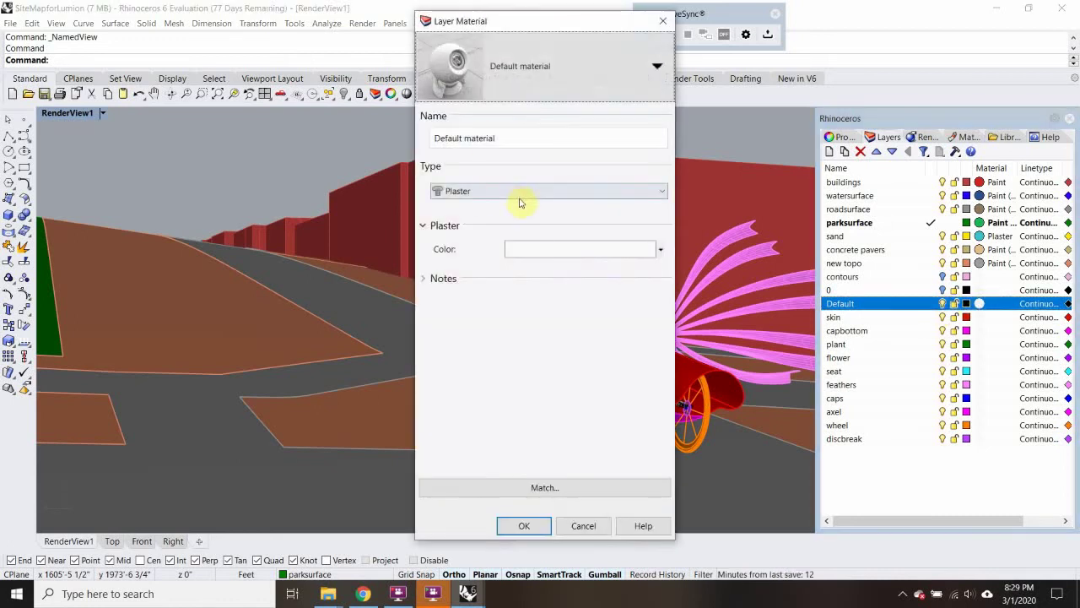
pyautogui.click(514, 193)
pyautogui.click(478, 245)
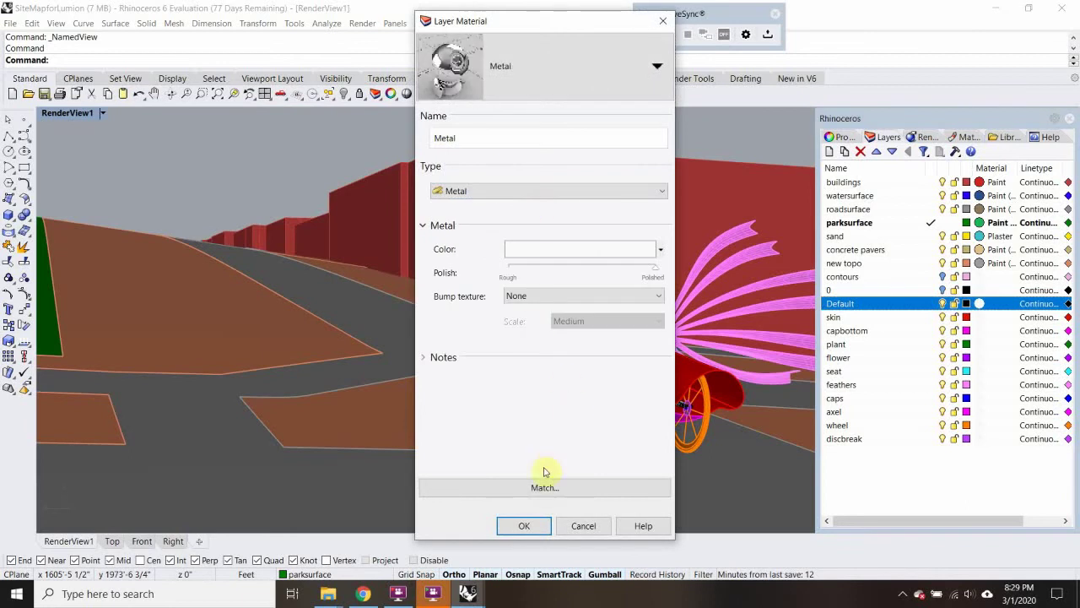
pyautogui.click(524, 525)
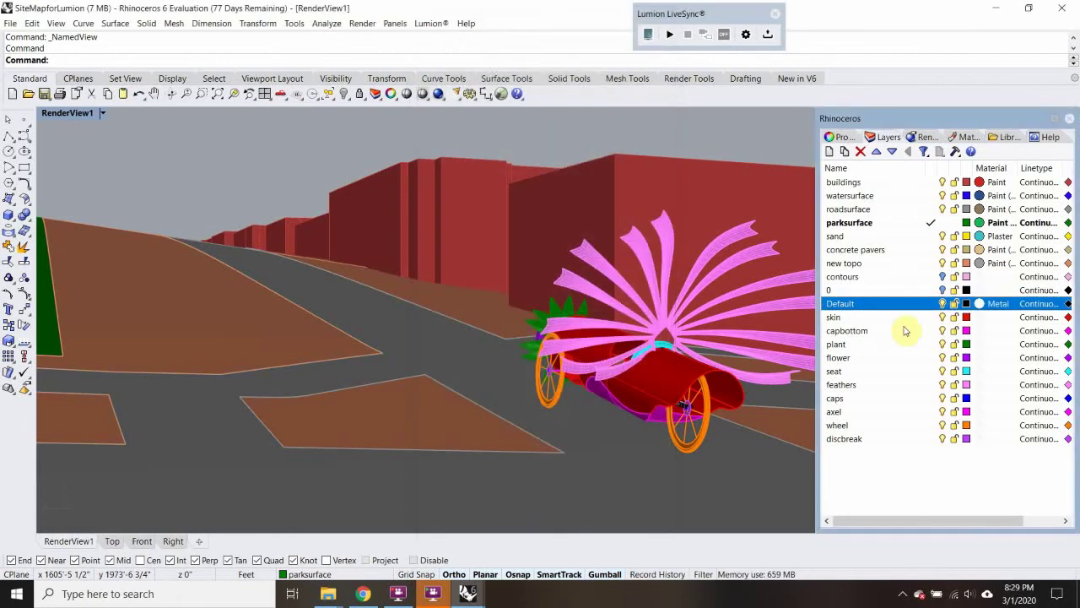
# Step: Assign a new Paint material in a muted magenta with hue 315 to the skin layer
pyautogui.click(979, 318)
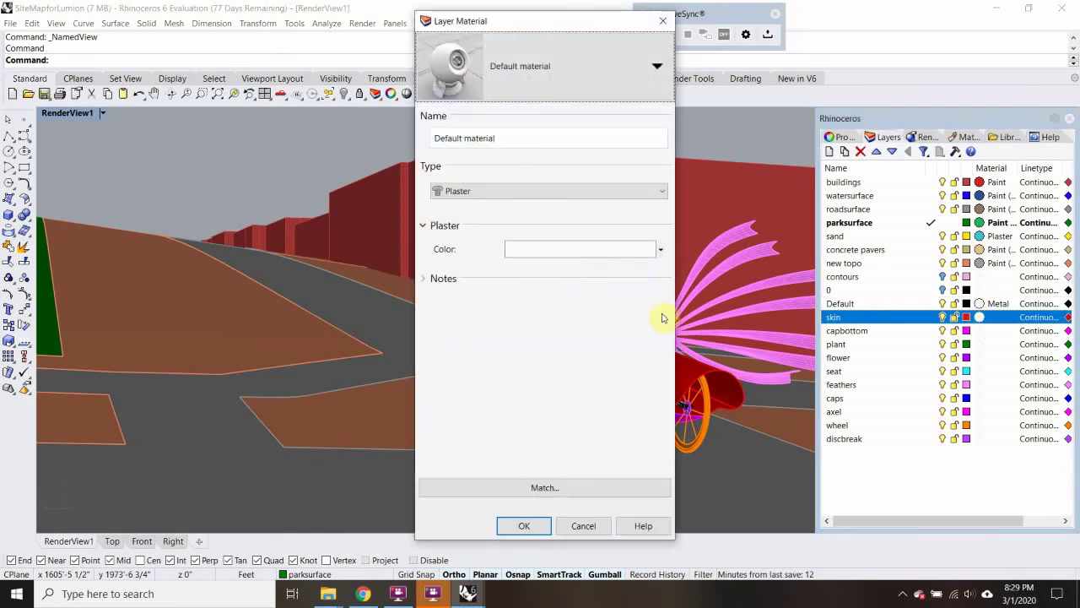
pyautogui.click(593, 84)
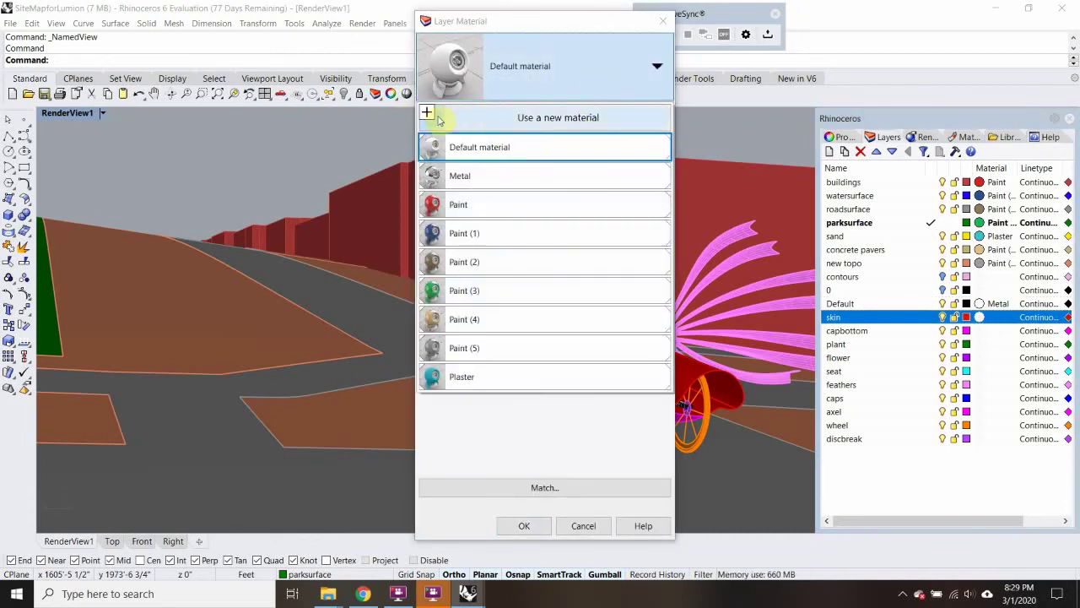
pyautogui.click(518, 119)
pyautogui.click(561, 204)
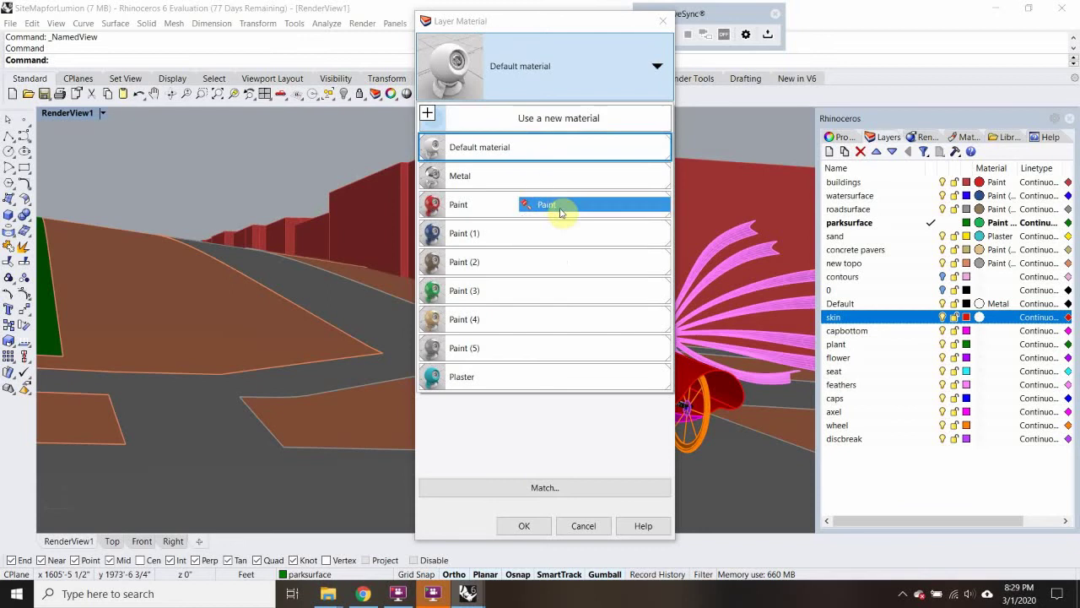
pyautogui.click(512, 250)
pyautogui.click(647, 305)
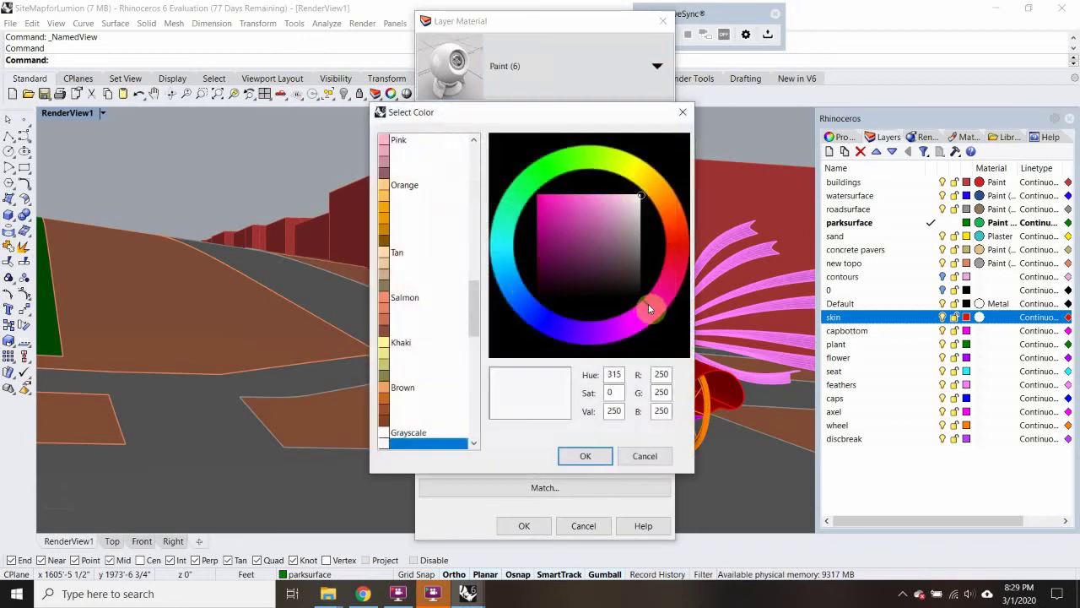
pyautogui.click(587, 232)
pyautogui.click(583, 455)
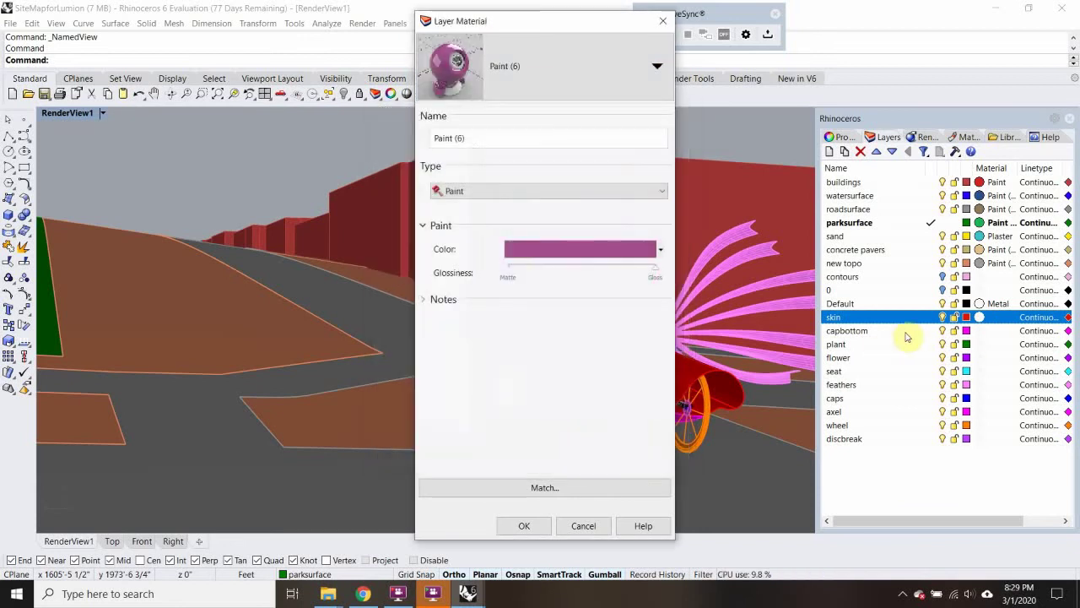
pyautogui.click(524, 525)
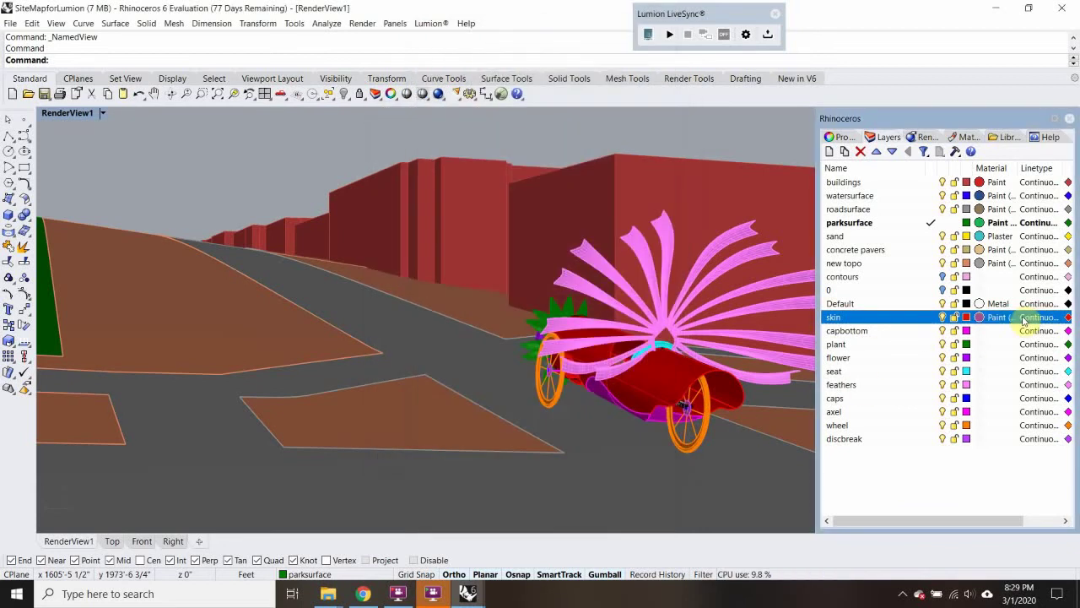
# Step: Assign a Paint material in red, RGB 208, 19, 19, to the capbottom layer
pyautogui.click(975, 331)
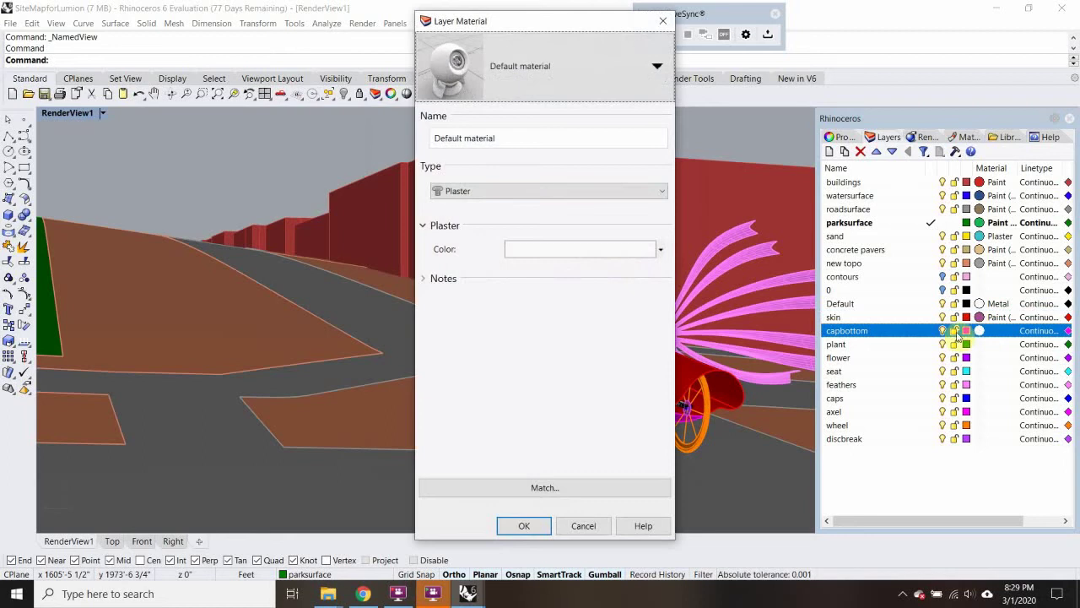
pyautogui.click(476, 192)
pyautogui.click(474, 269)
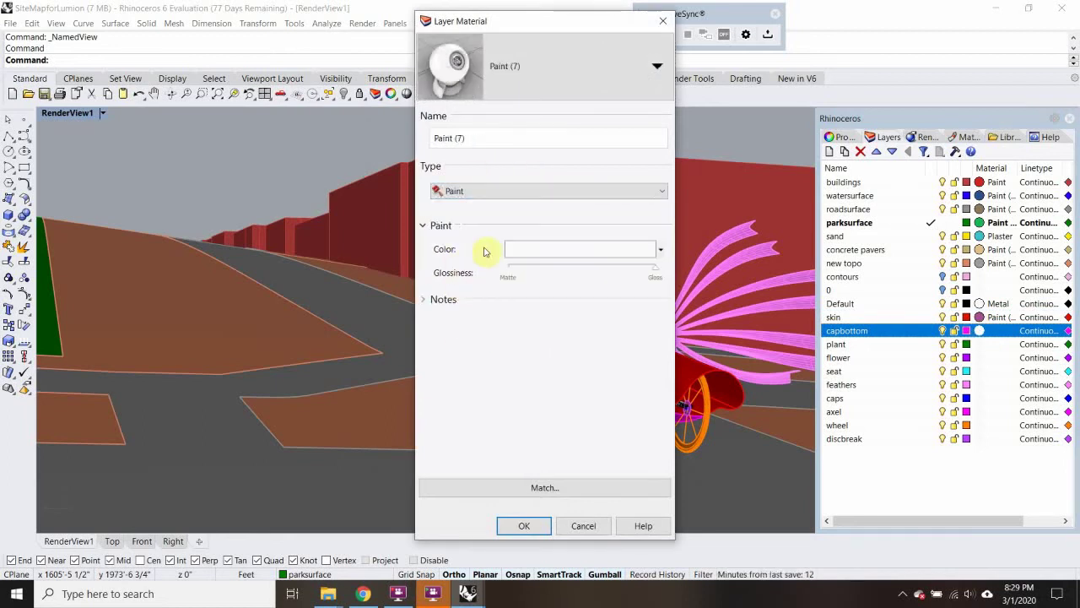
pyautogui.click(529, 251)
pyautogui.click(548, 210)
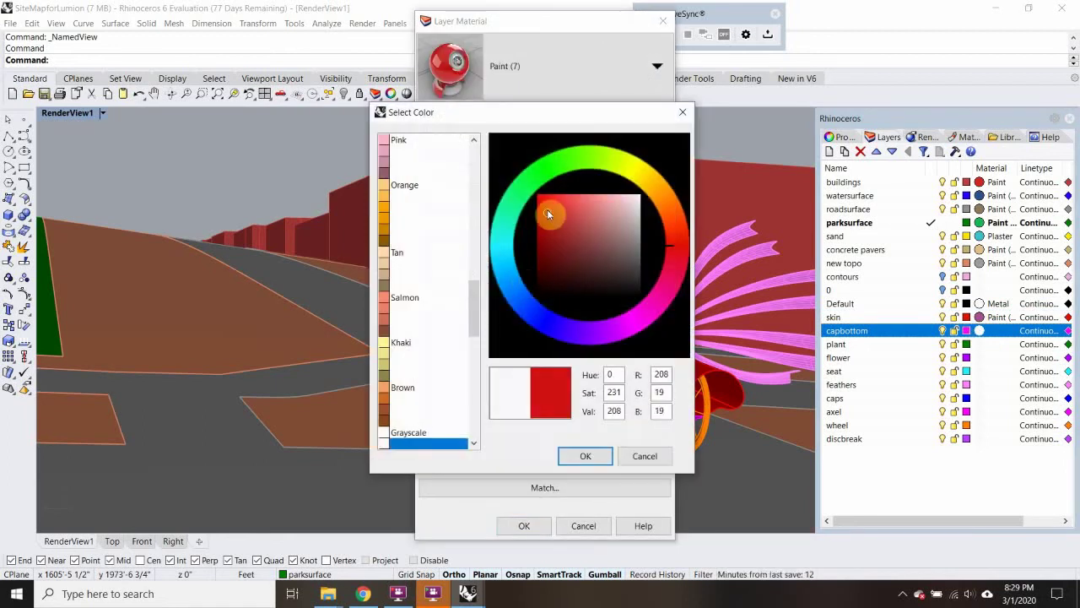
pyautogui.click(586, 455)
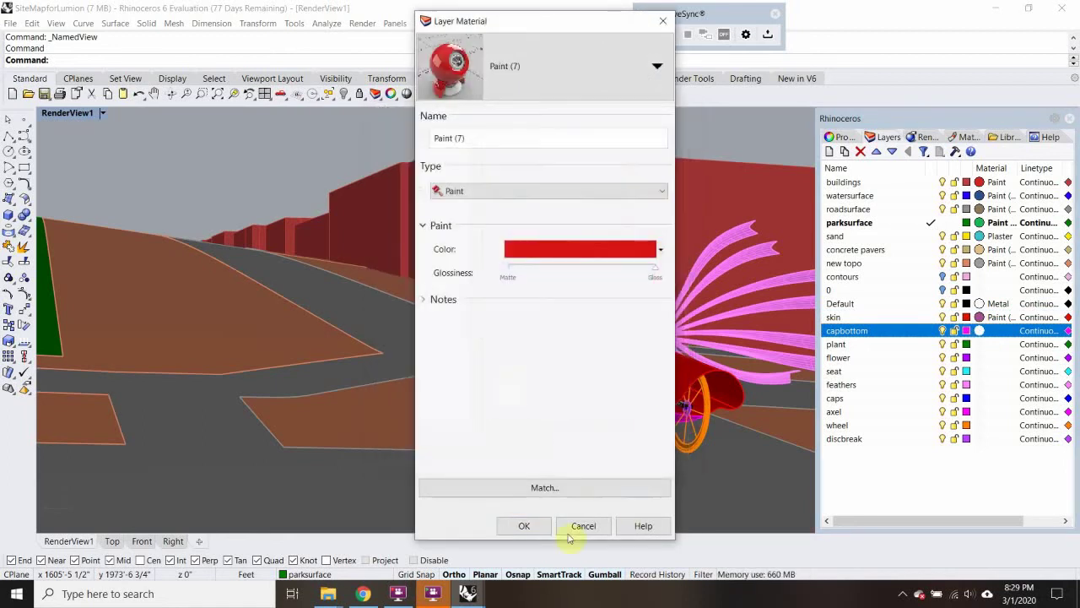
pyautogui.click(524, 526)
# Step: Assign a Plaster material in pale green, RGB 158, 208, 182, to the plant layer
pyautogui.click(979, 343)
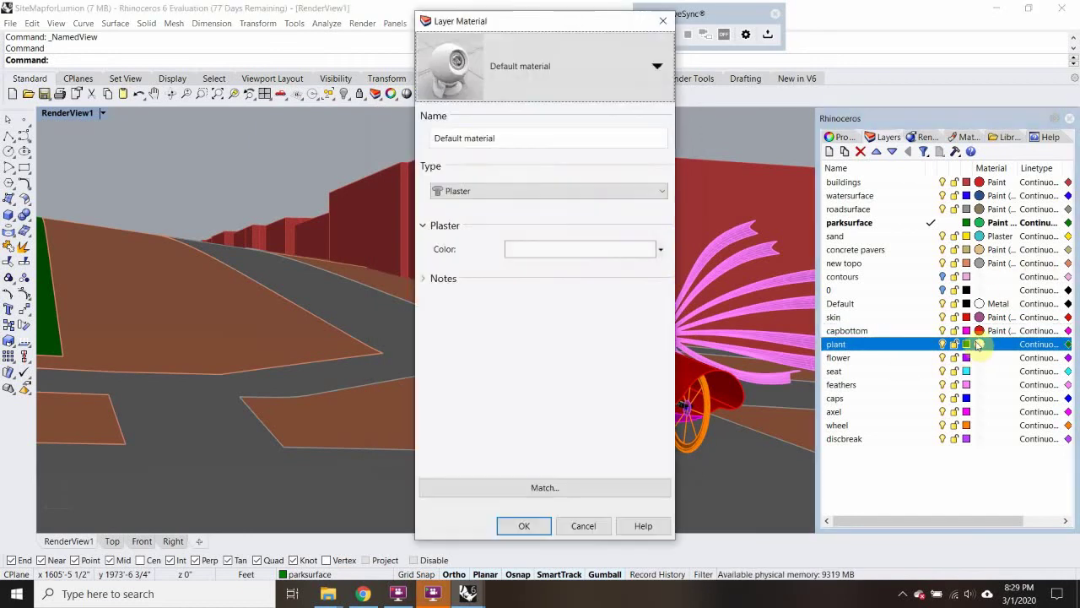
pyautogui.click(544, 257)
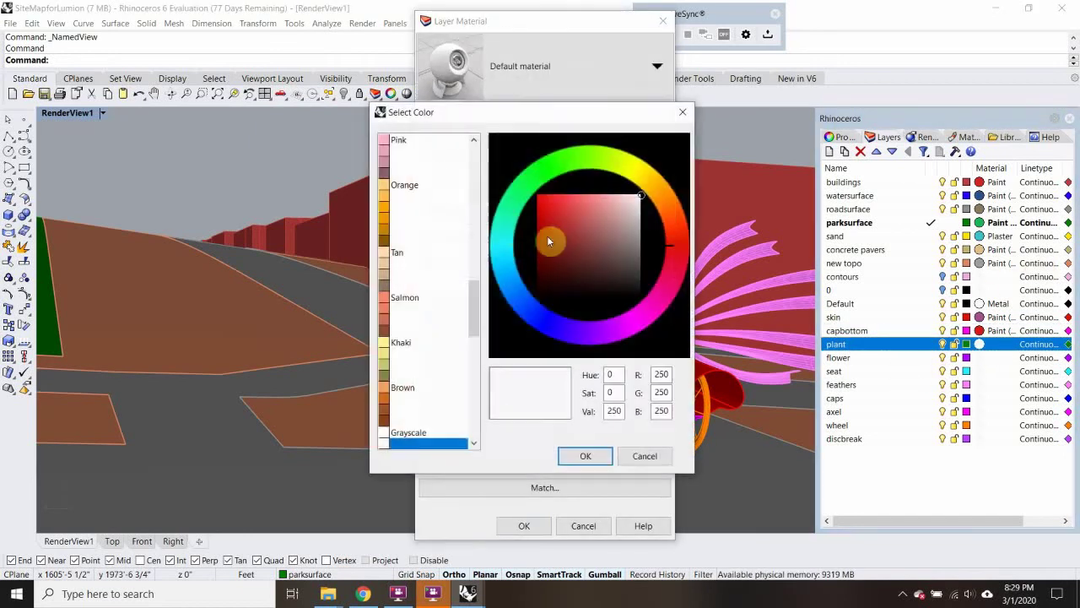
pyautogui.click(516, 202)
pyautogui.click(574, 229)
pyautogui.click(617, 216)
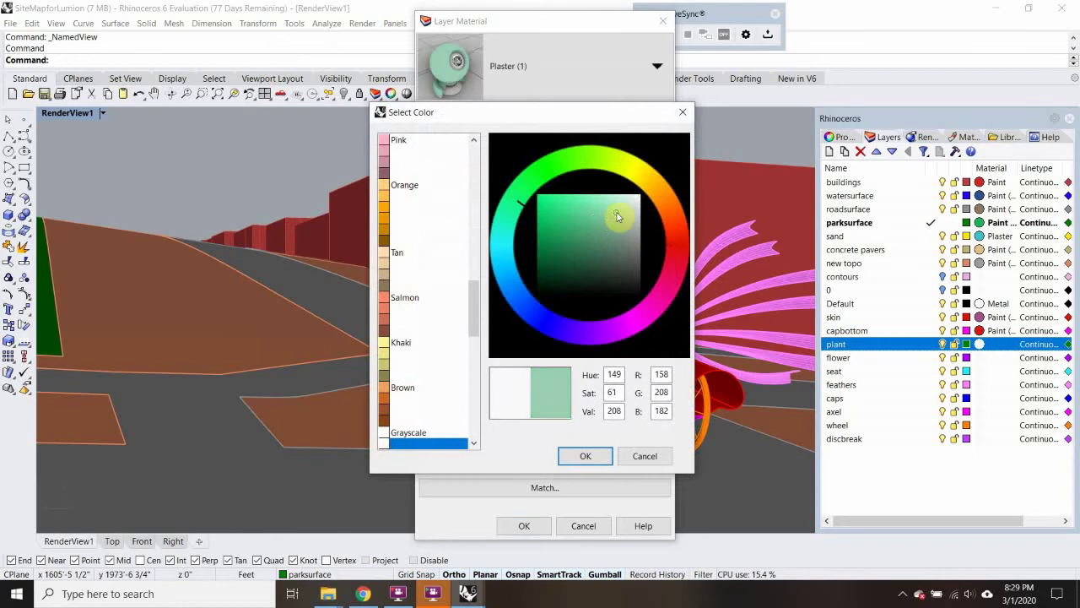
pyautogui.click(586, 455)
pyautogui.click(524, 526)
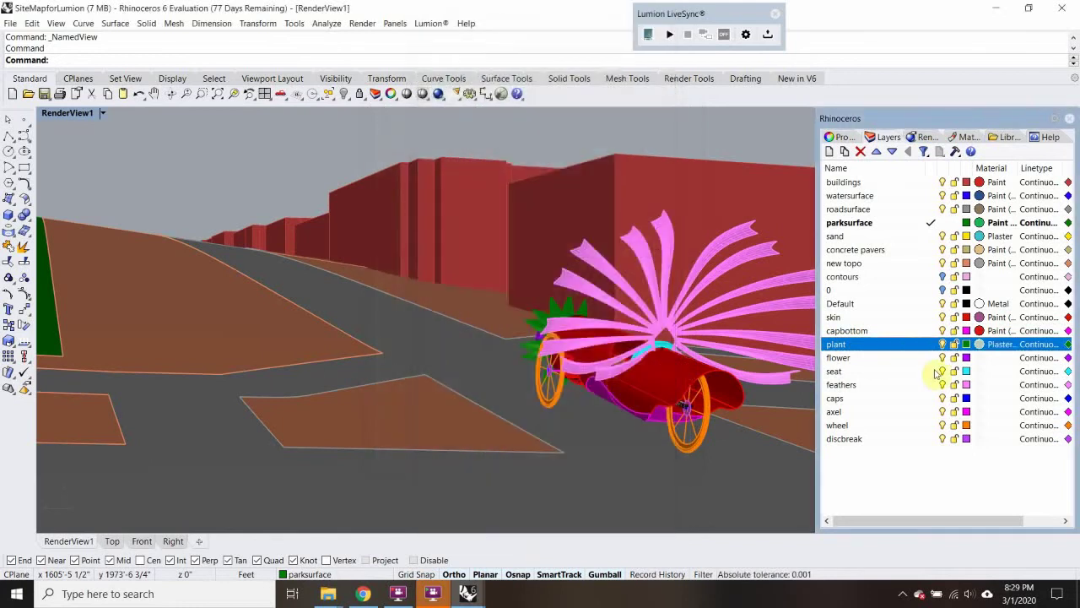
# Step: Assign a Metal material in its standard colour to the flower layer
pyautogui.click(979, 357)
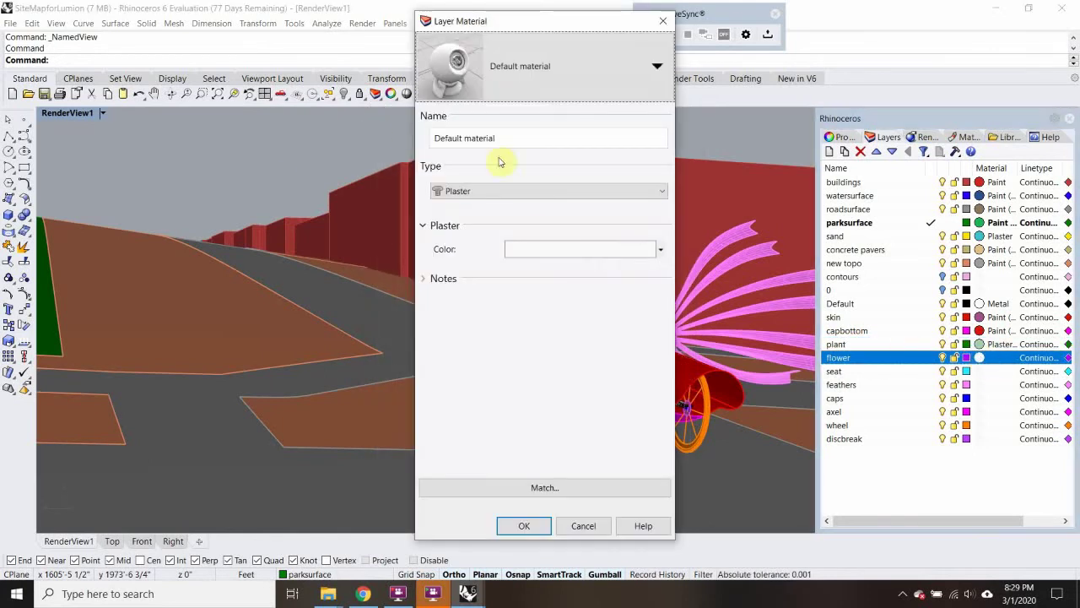
pyautogui.click(536, 193)
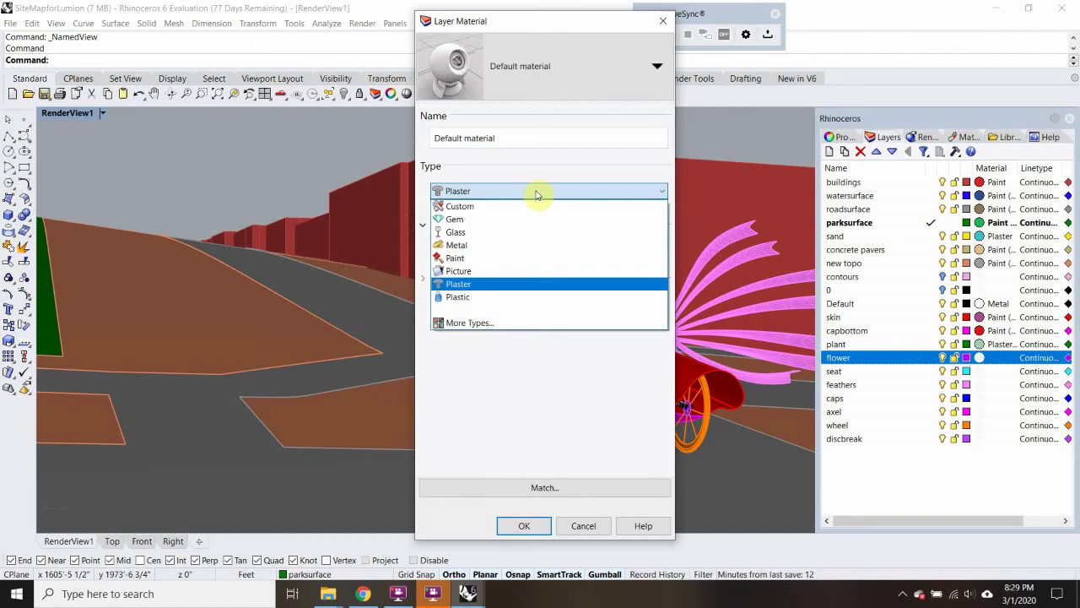
pyautogui.click(470, 245)
pyautogui.click(534, 529)
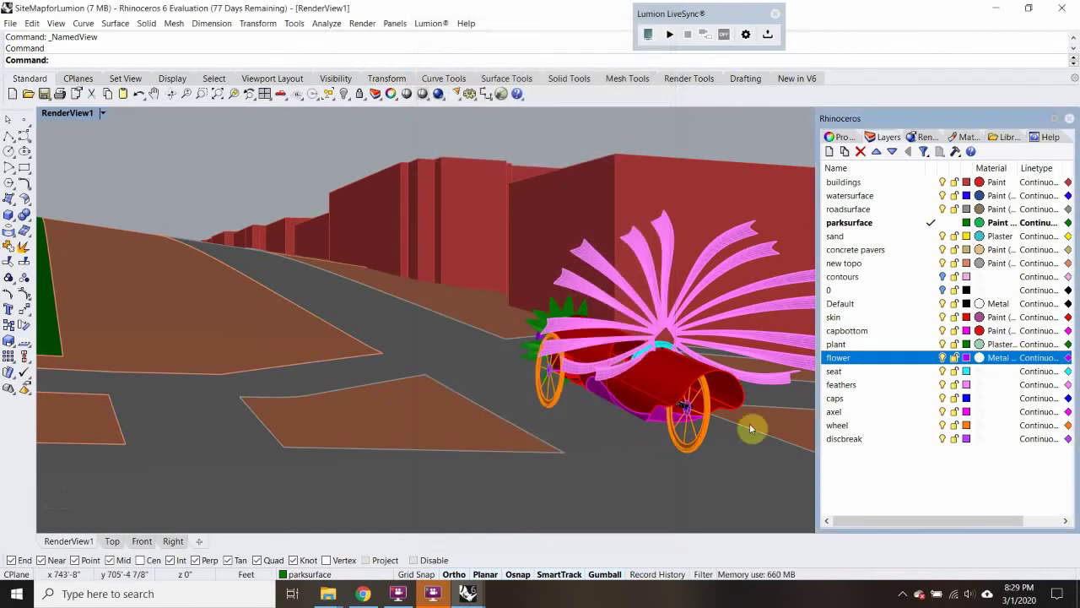
# Step: Assign a new Paint material in white, RGB 250, 250, 250, to the seat layer
pyautogui.click(980, 372)
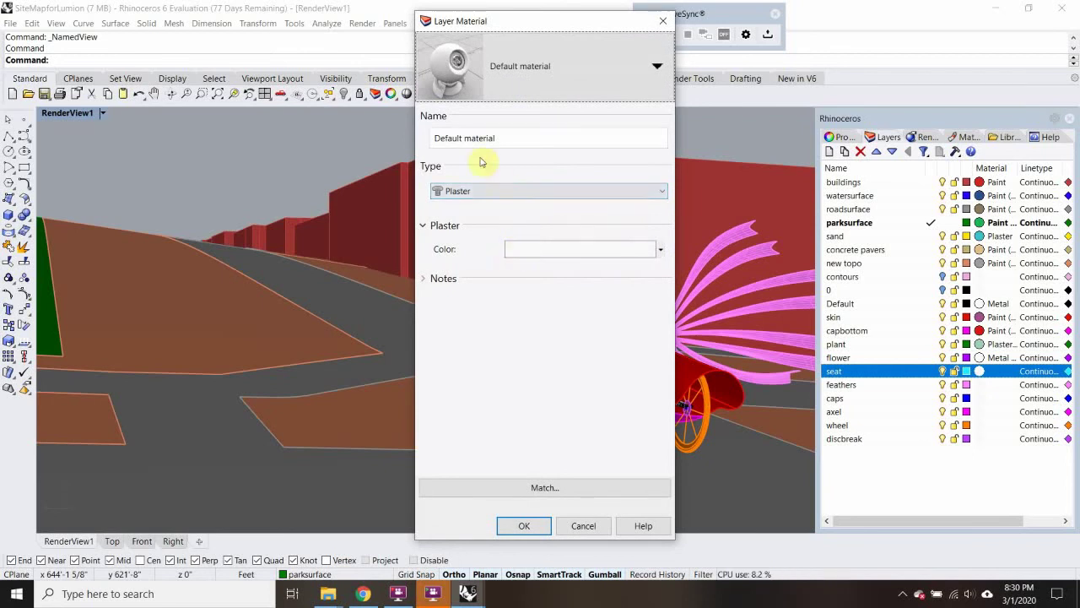
pyautogui.click(482, 192)
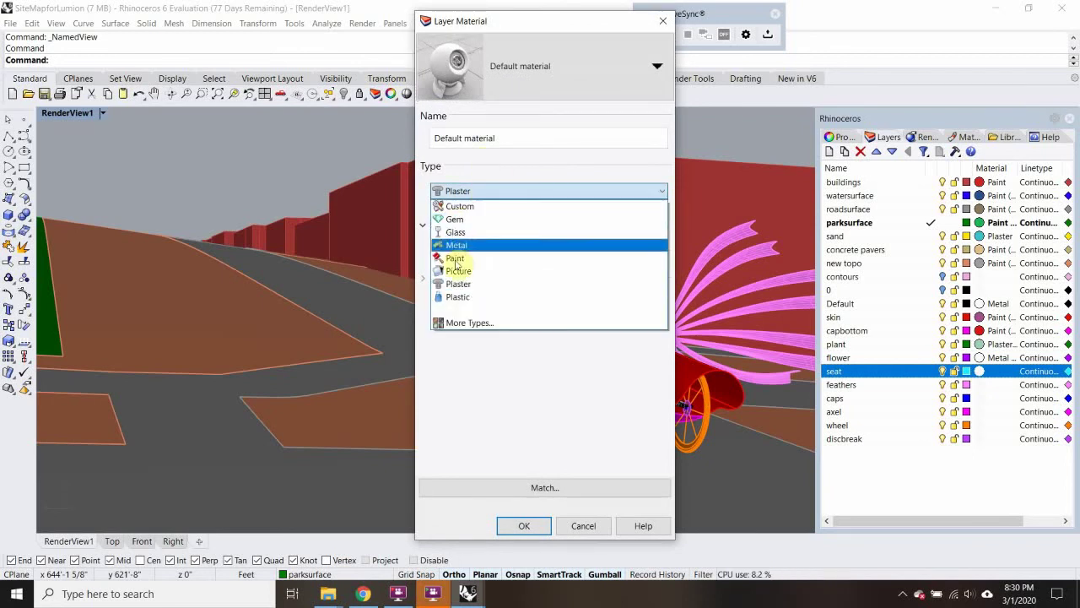
pyautogui.click(457, 258)
pyautogui.click(535, 250)
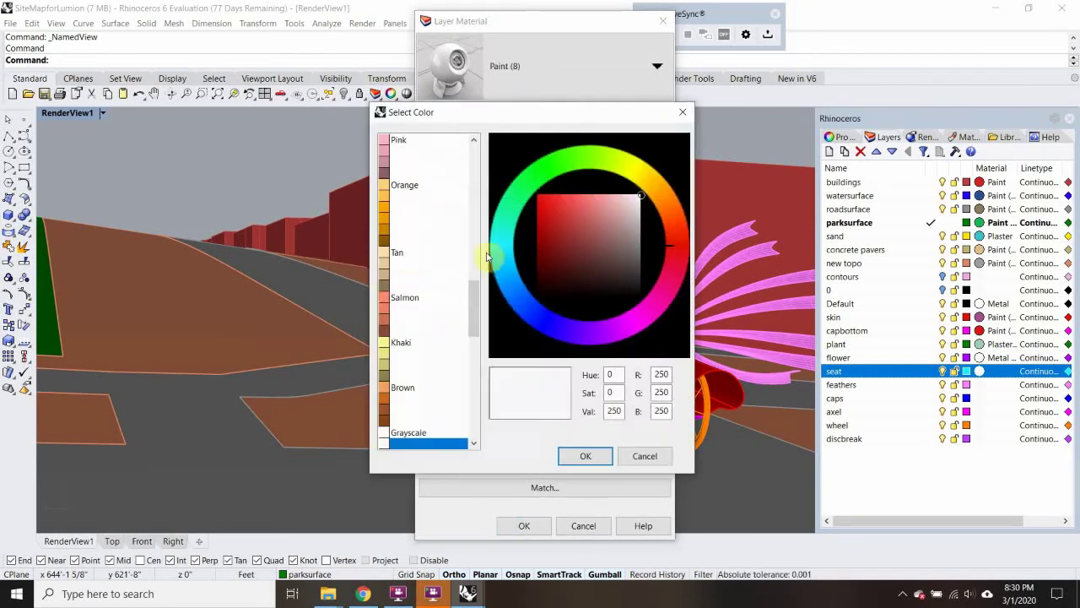
pyautogui.click(585, 457)
pyautogui.click(524, 526)
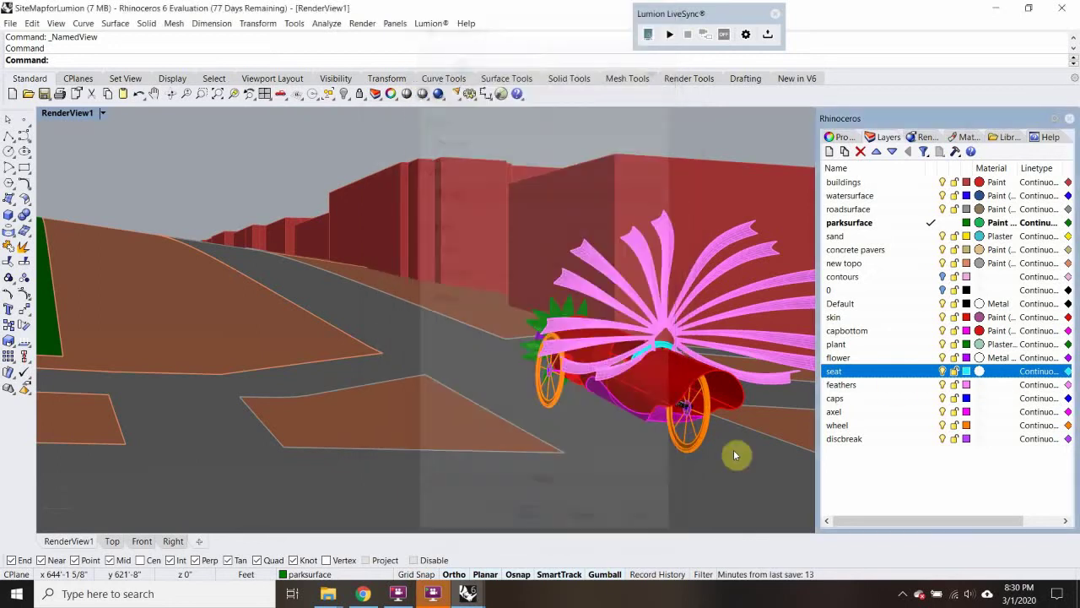
# Step: Assign a new Plaster material in vivid purple with hue 289 to the feathers layer
pyautogui.click(979, 385)
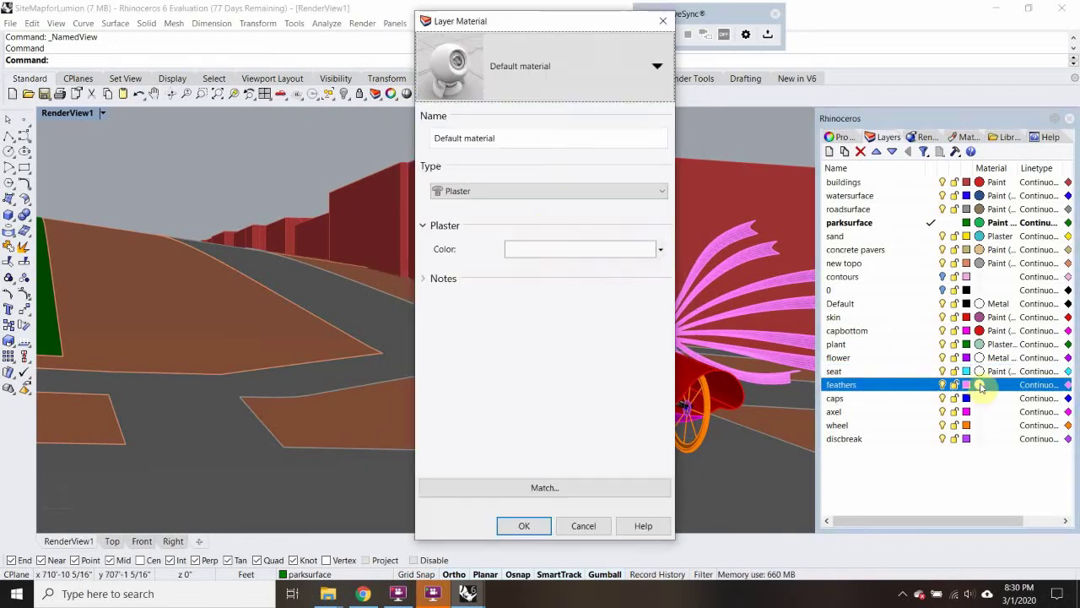
pyautogui.click(530, 249)
pyautogui.click(503, 232)
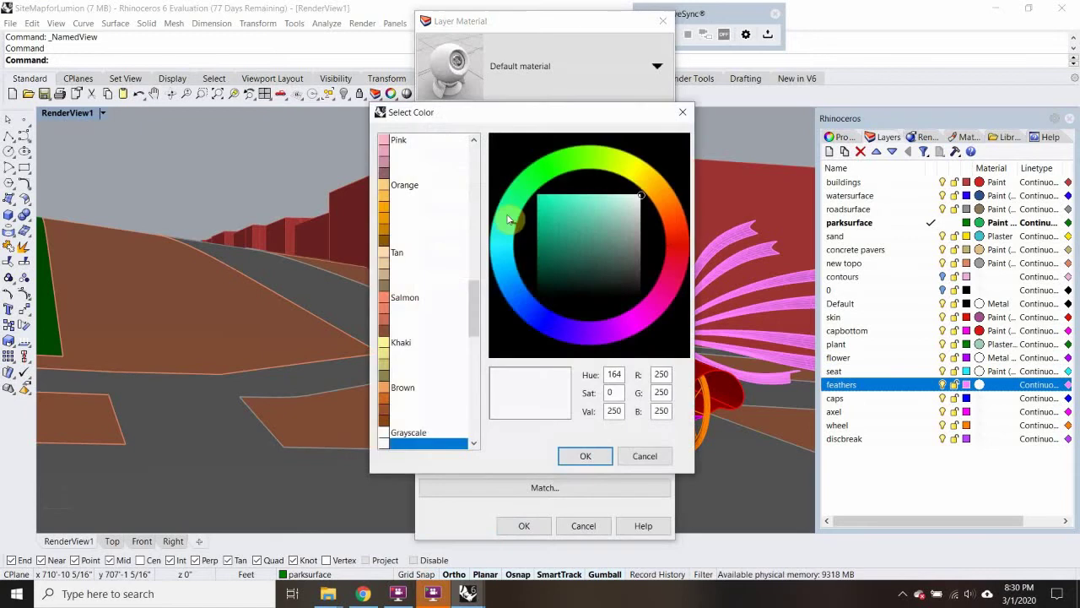
pyautogui.click(632, 460)
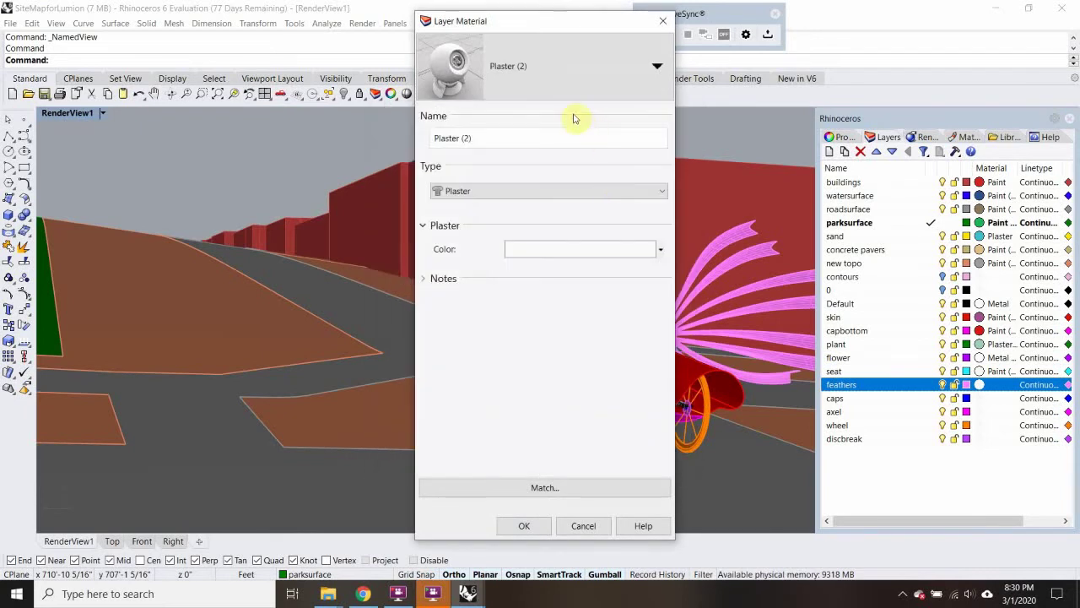
pyautogui.click(512, 85)
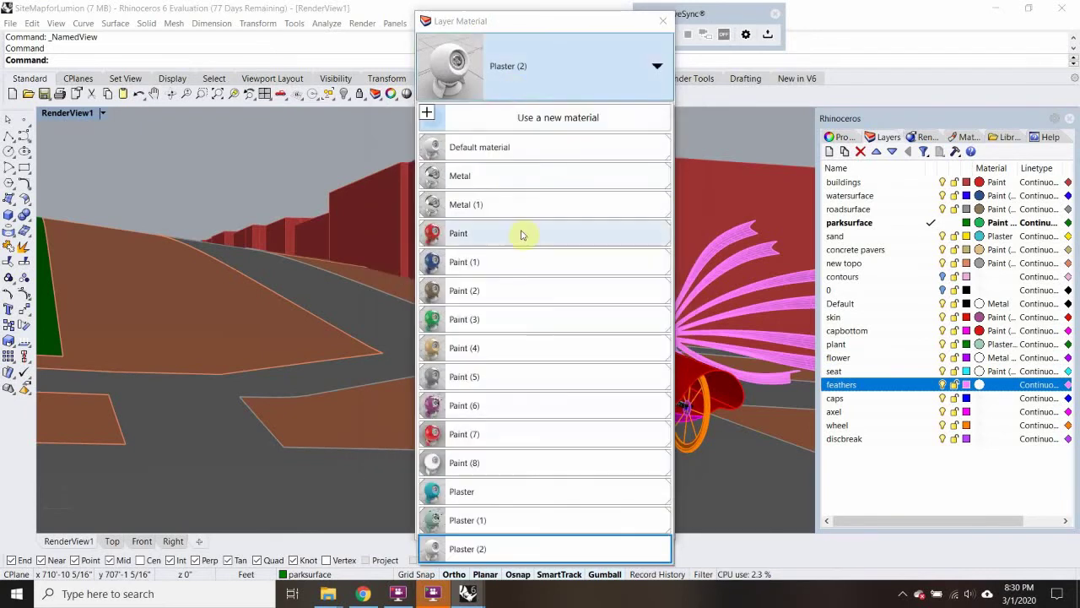
pyautogui.click(499, 550)
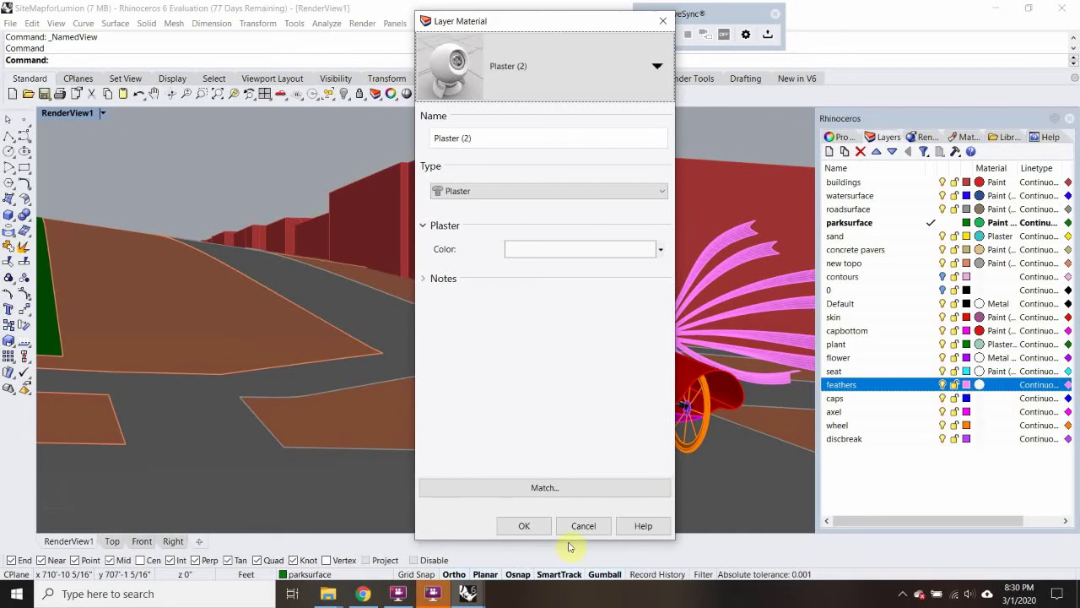
pyautogui.click(527, 251)
pyautogui.click(611, 332)
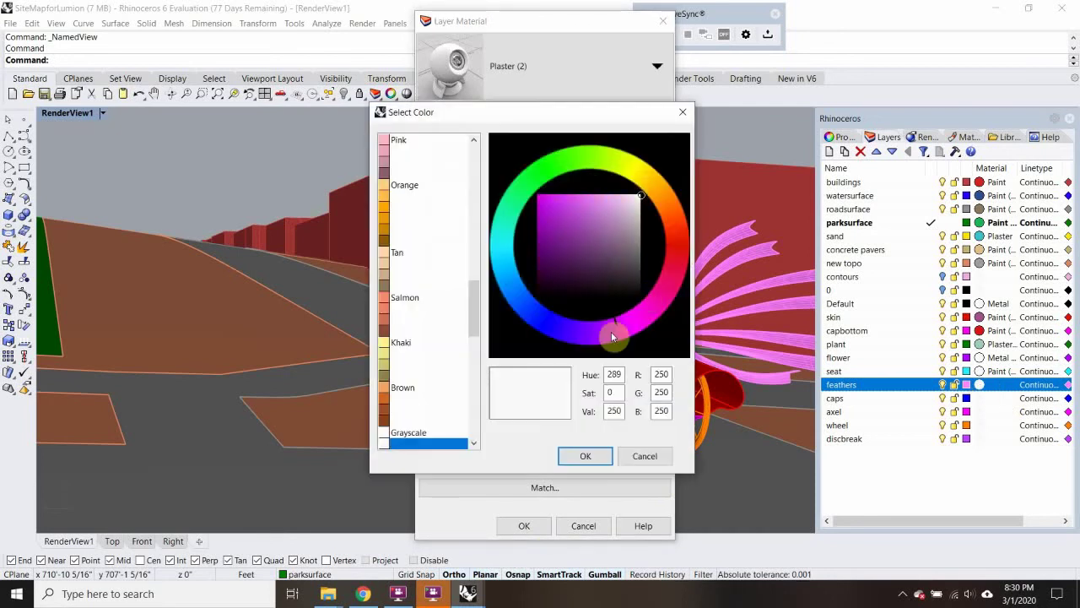
pyautogui.click(555, 264)
pyautogui.click(582, 455)
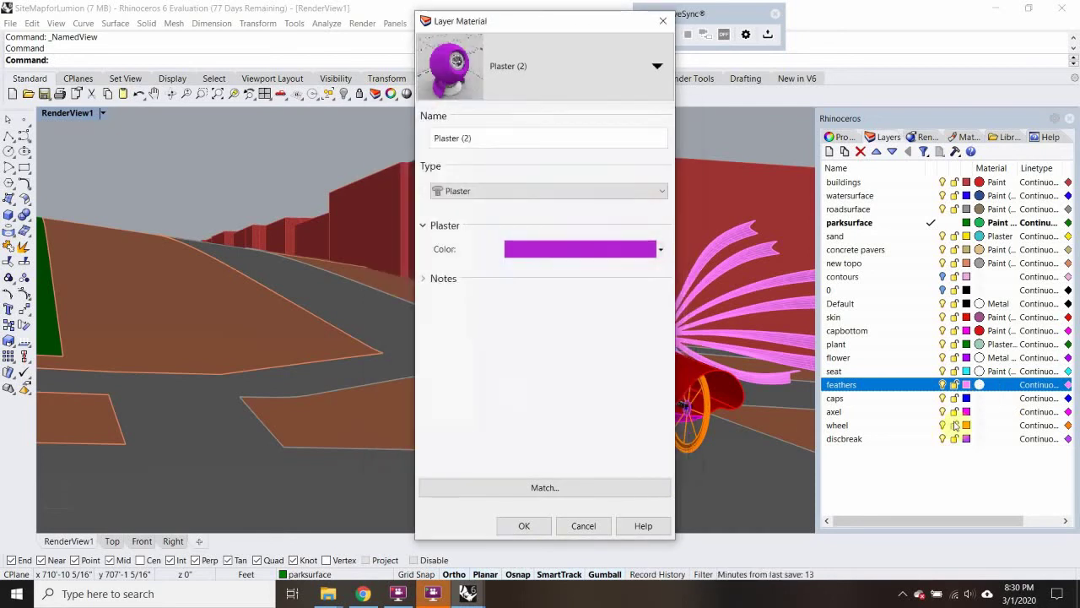
pyautogui.click(524, 525)
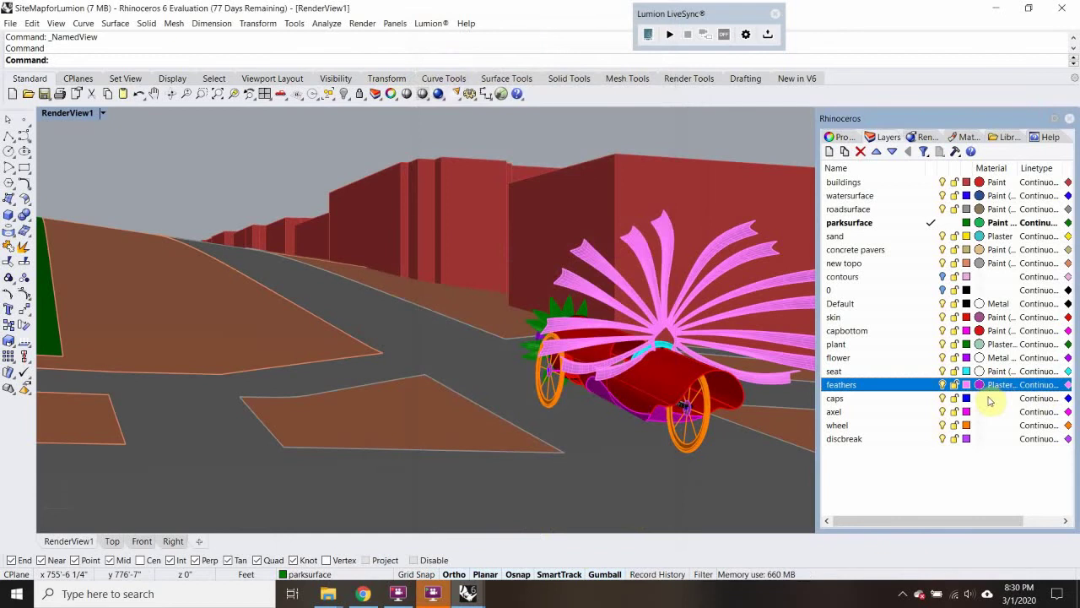
# Step: Assign the existing Metal material to the caps layer
pyautogui.click(987, 399)
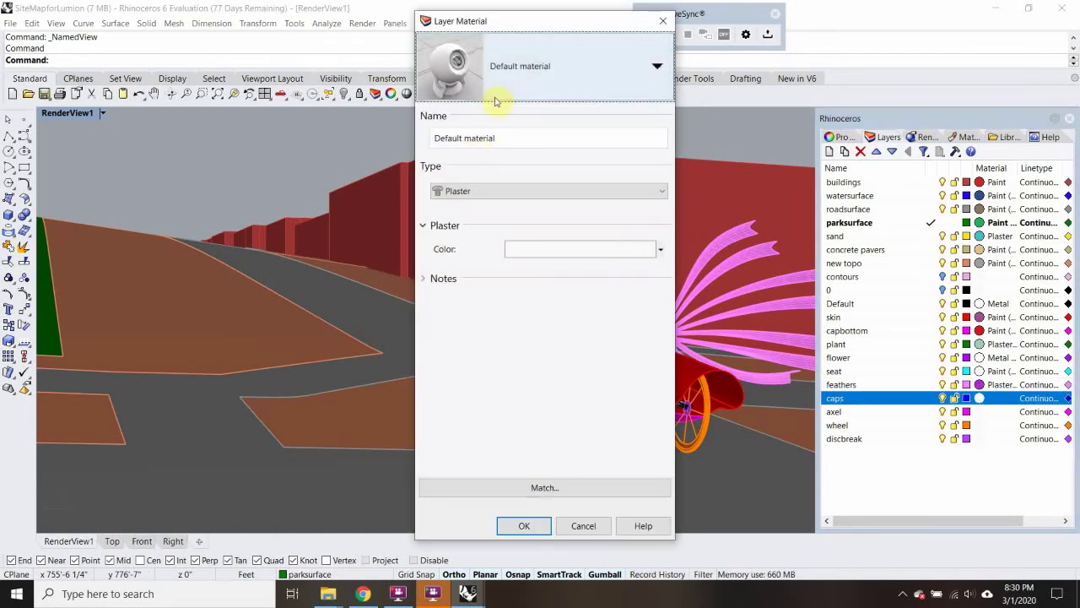
pyautogui.click(496, 102)
pyautogui.click(482, 177)
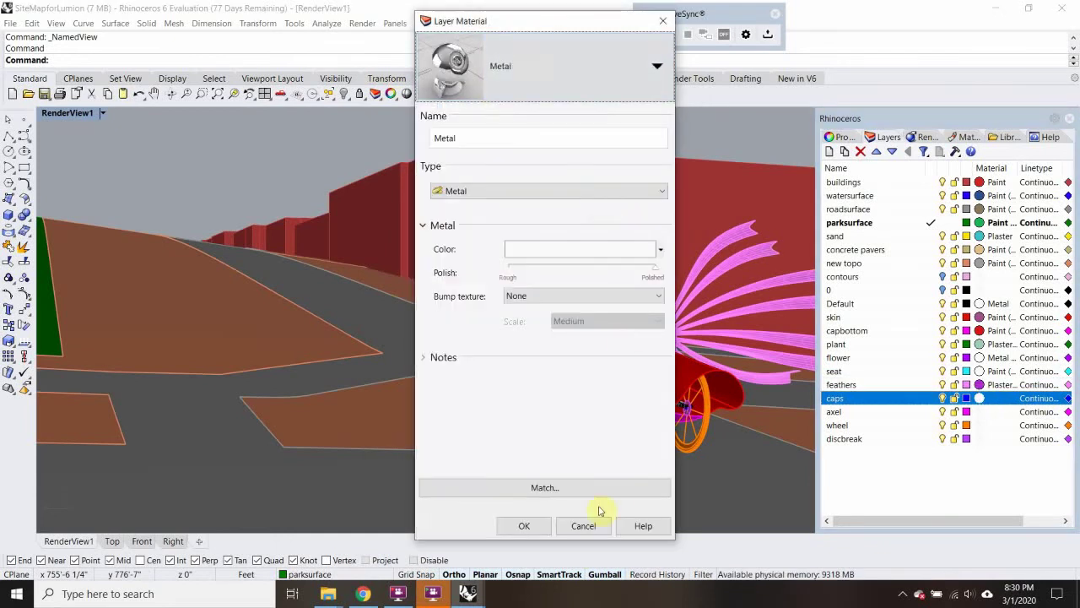
pyautogui.click(524, 527)
# Step: Assign the existing Metal material to the axel layer
pyautogui.click(983, 412)
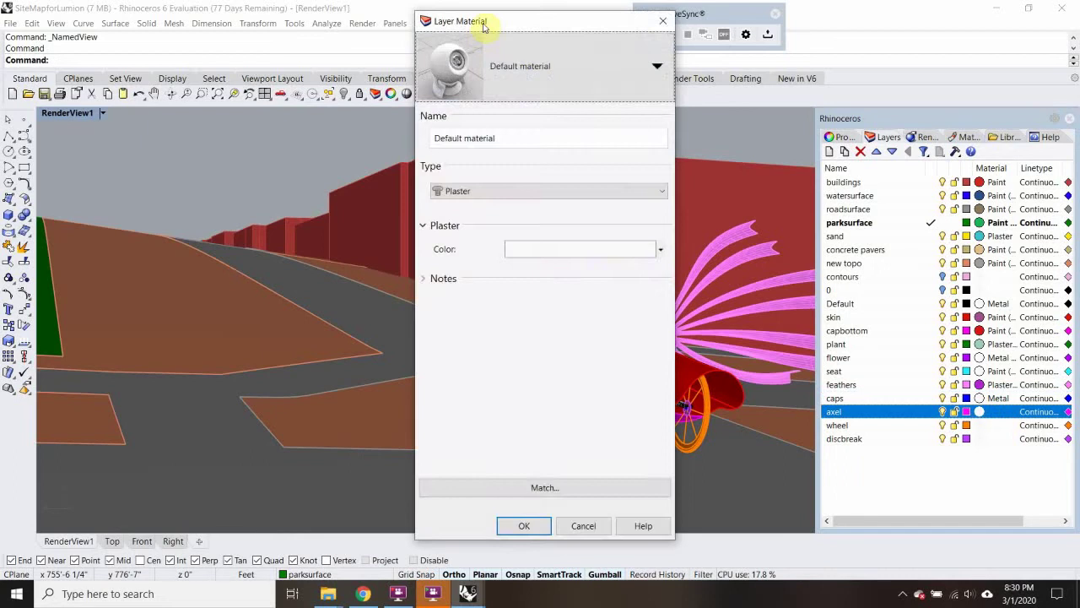
pyautogui.click(515, 80)
pyautogui.click(486, 177)
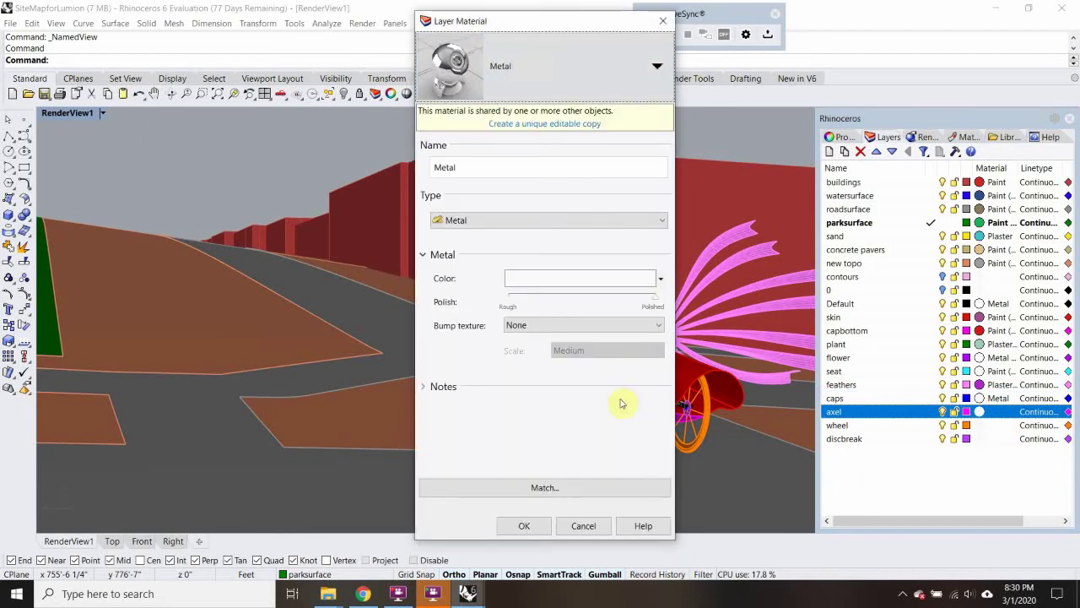
pyautogui.click(523, 527)
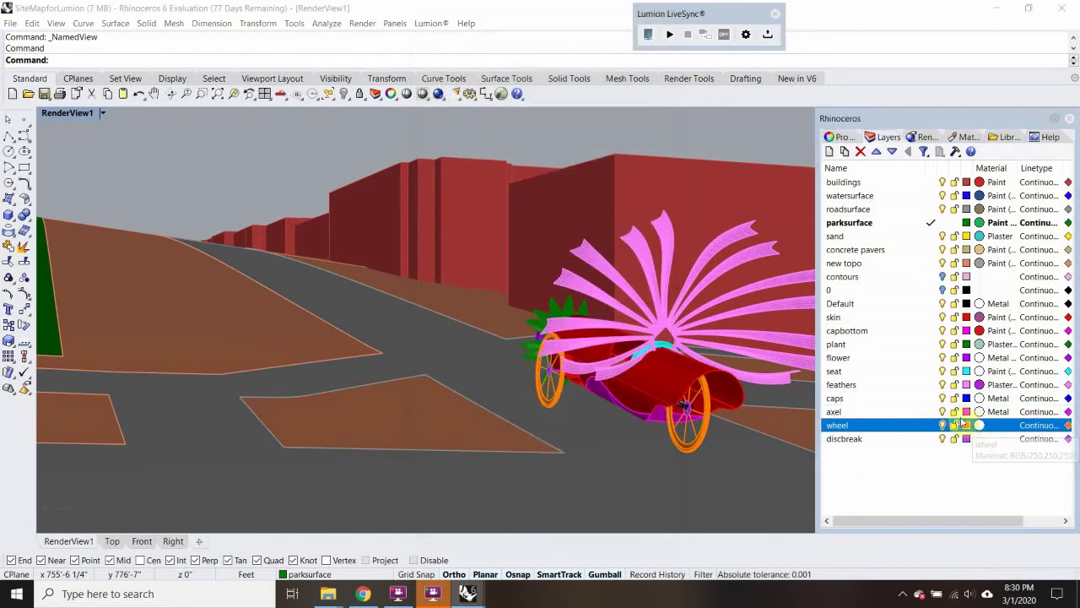
# Step: Assign a new Paint material in near-black, RGB 36, 29, 29, to the wheel layer
pyautogui.click(979, 426)
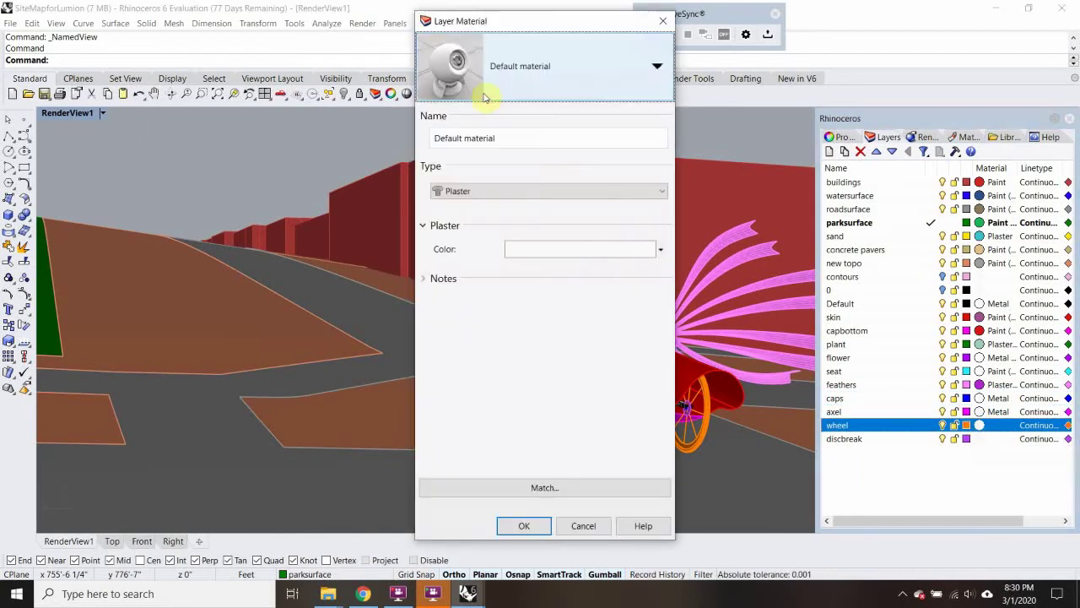
pyautogui.click(527, 84)
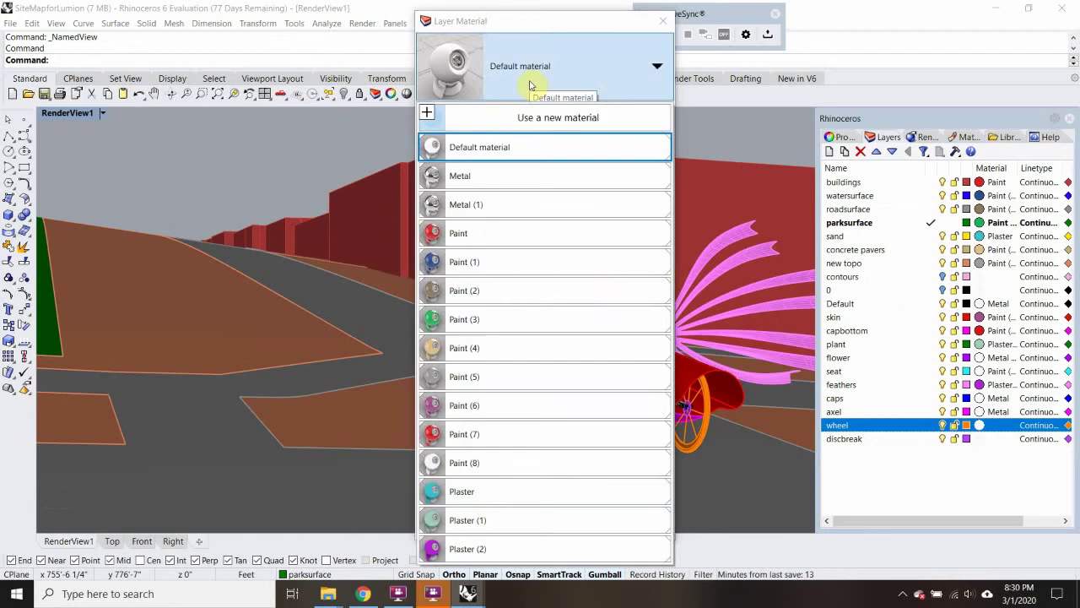
pyautogui.click(479, 118)
pyautogui.click(507, 207)
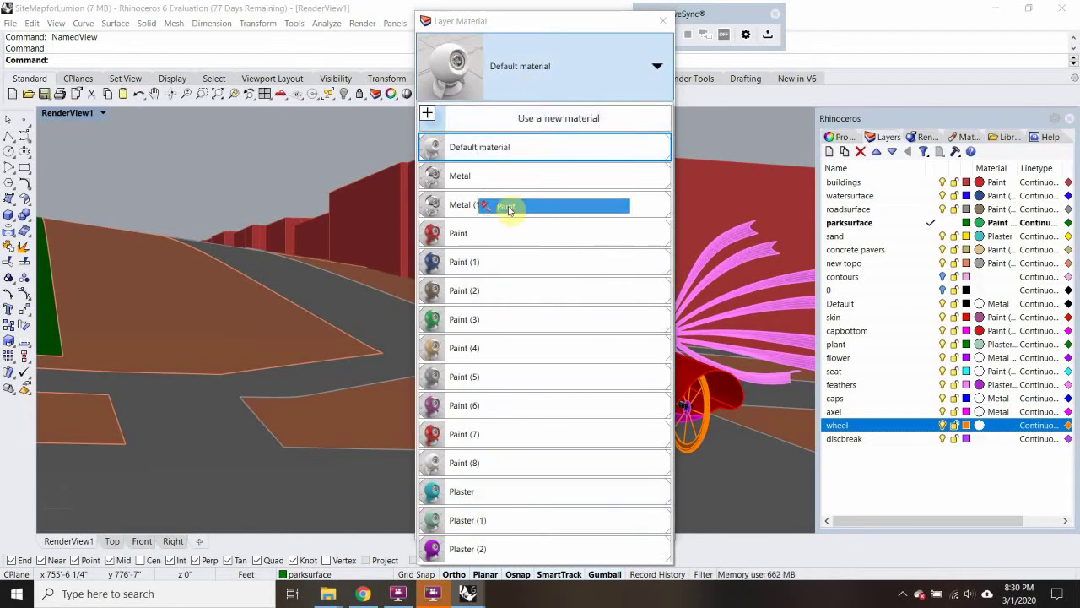
pyautogui.click(525, 248)
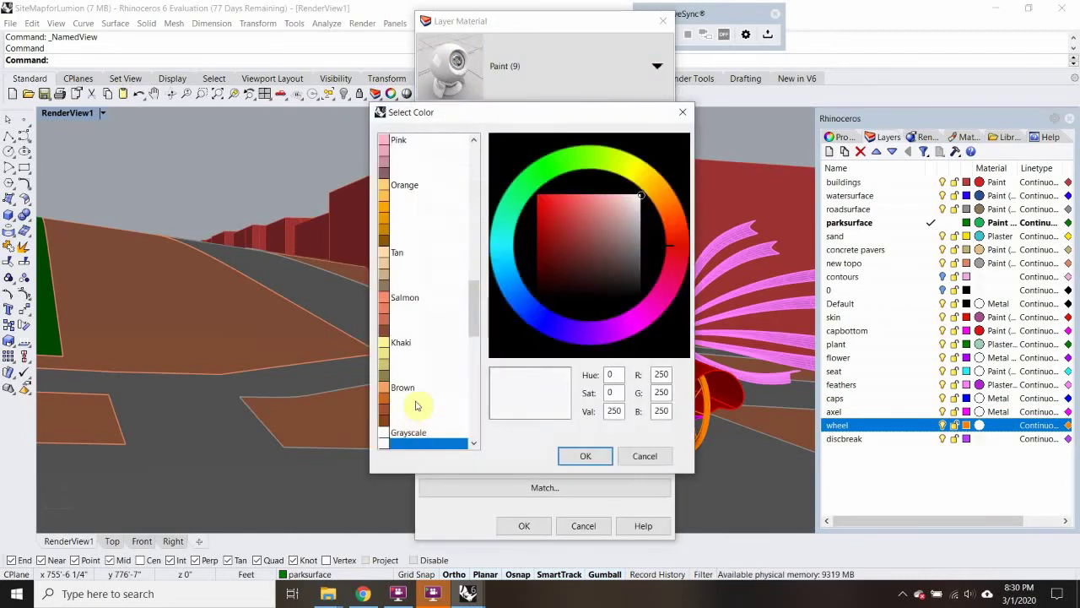
pyautogui.moveTo(615, 297)
pyautogui.mouseDown()
pyautogui.moveTo(607, 265)
pyautogui.moveTo(621, 284)
pyautogui.mouseUp()
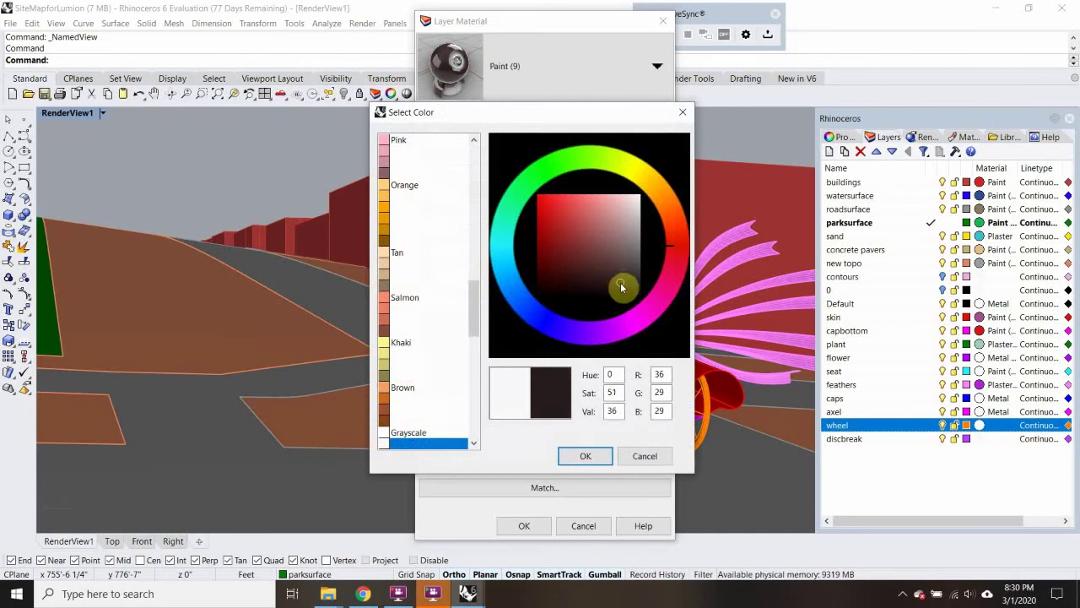
pyautogui.click(586, 455)
pyautogui.click(525, 526)
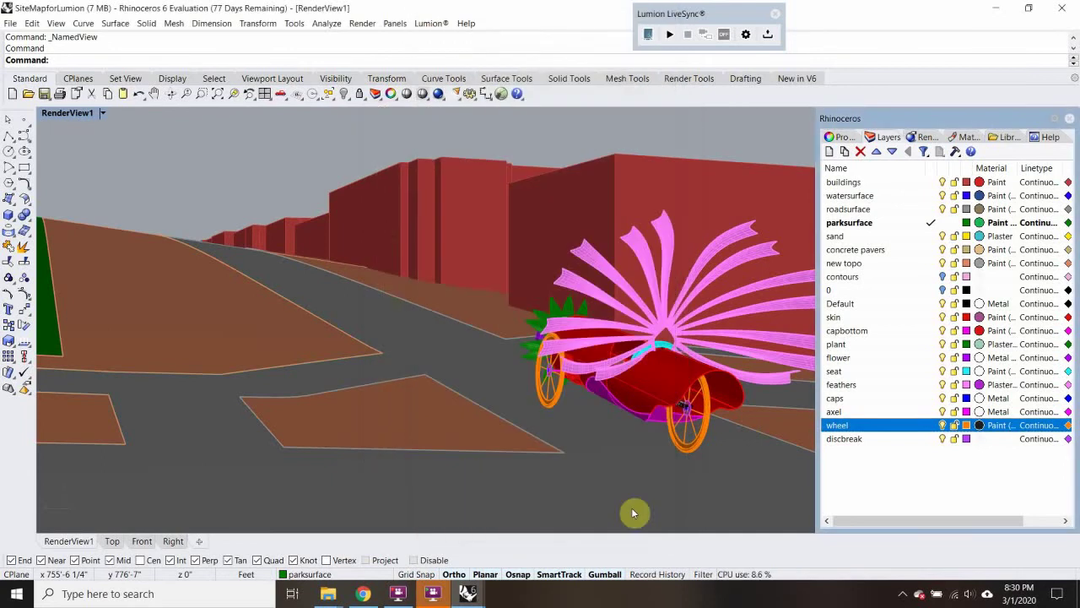
# Step: Assign the existing Metal material to the discbreak layer and save the file
pyautogui.click(980, 439)
pyautogui.click(513, 85)
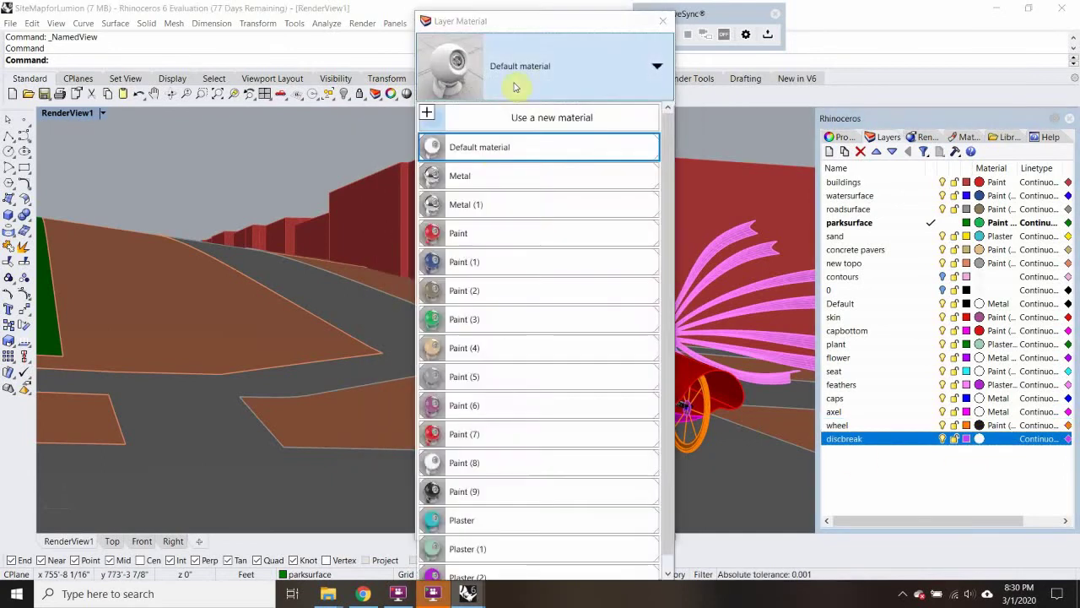
pyautogui.click(483, 179)
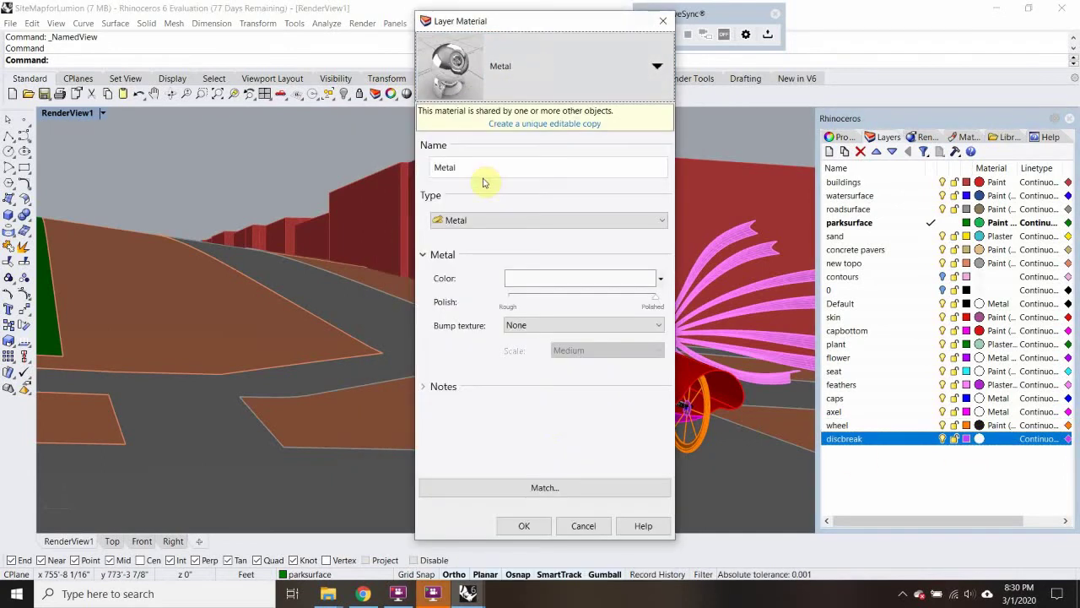
pyautogui.click(523, 526)
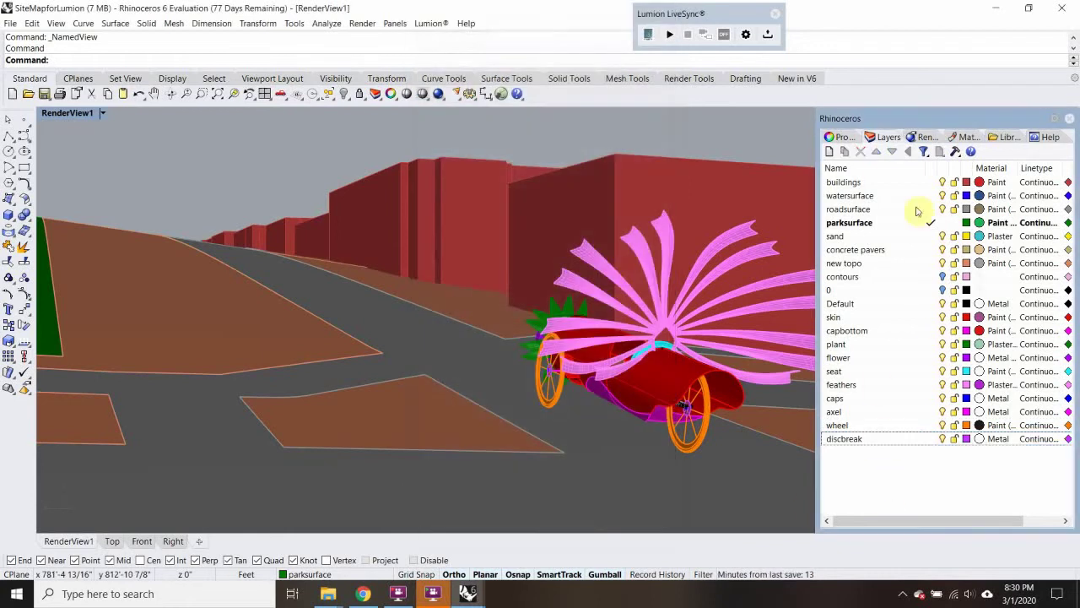
pyautogui.click(8, 23)
pyautogui.click(42, 81)
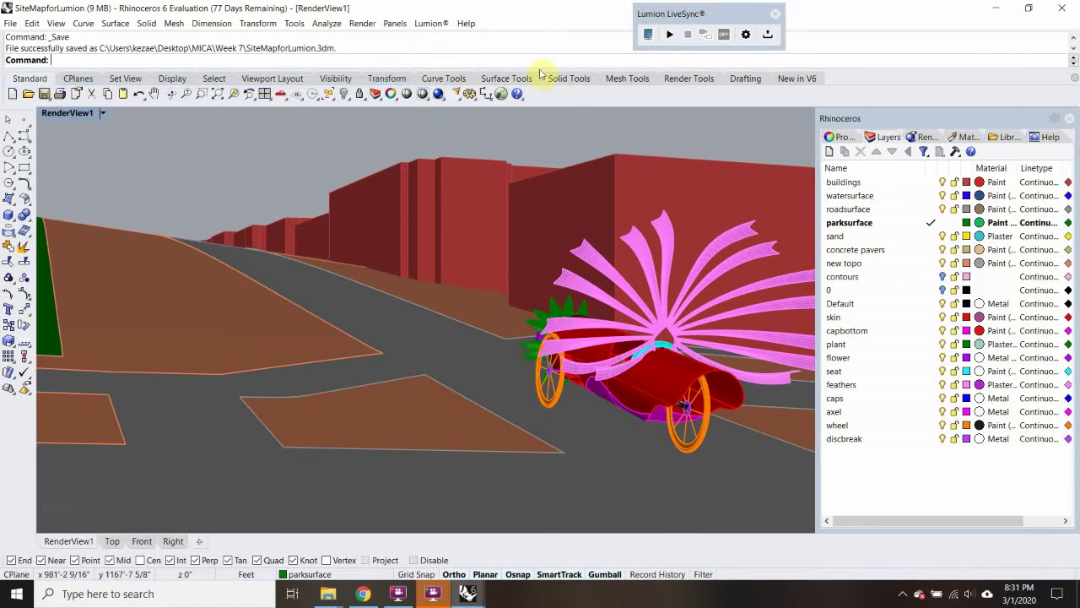
# Step: Dock the Lumion LiveSync toolbar compactly above the command line and start LiveSync, launching Lumion
pyautogui.moveTo(660, 9); pyautogui.dragTo(639, 29)
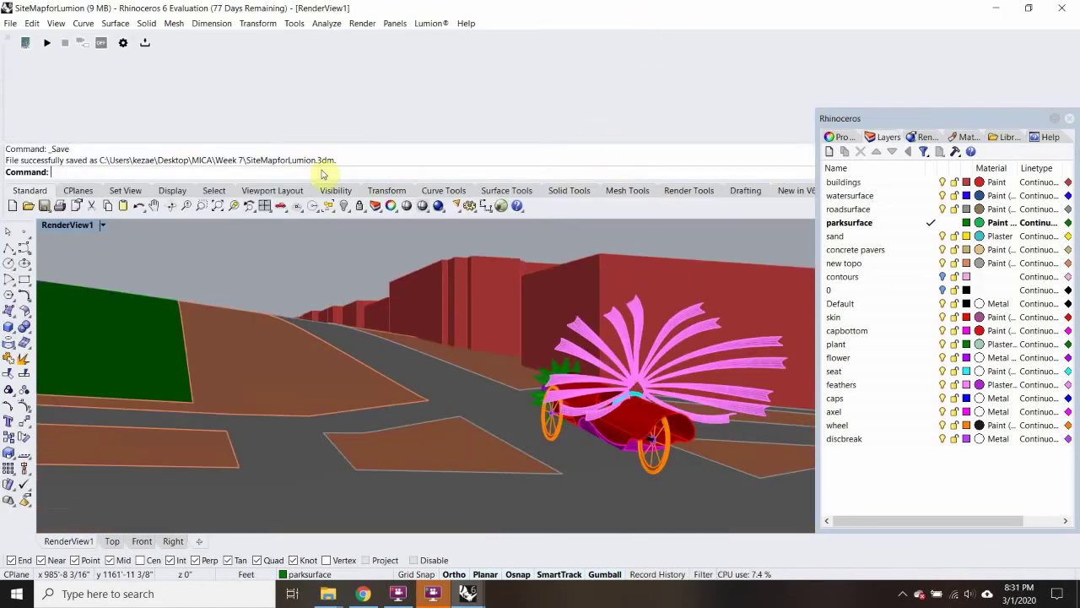
pyautogui.moveTo(52, 144); pyautogui.dragTo(56, 49)
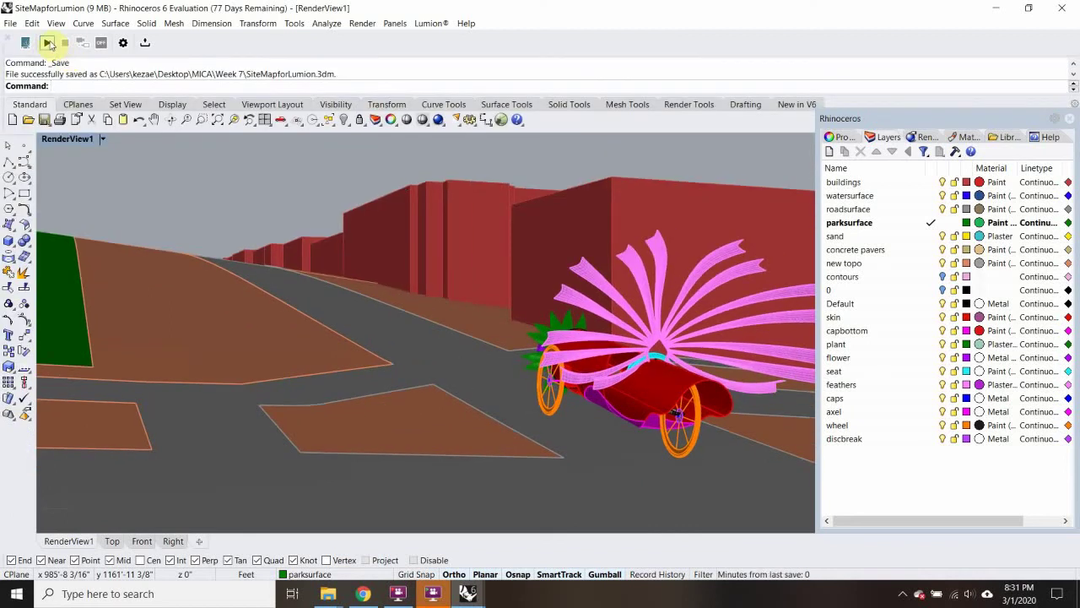
pyautogui.click(48, 43)
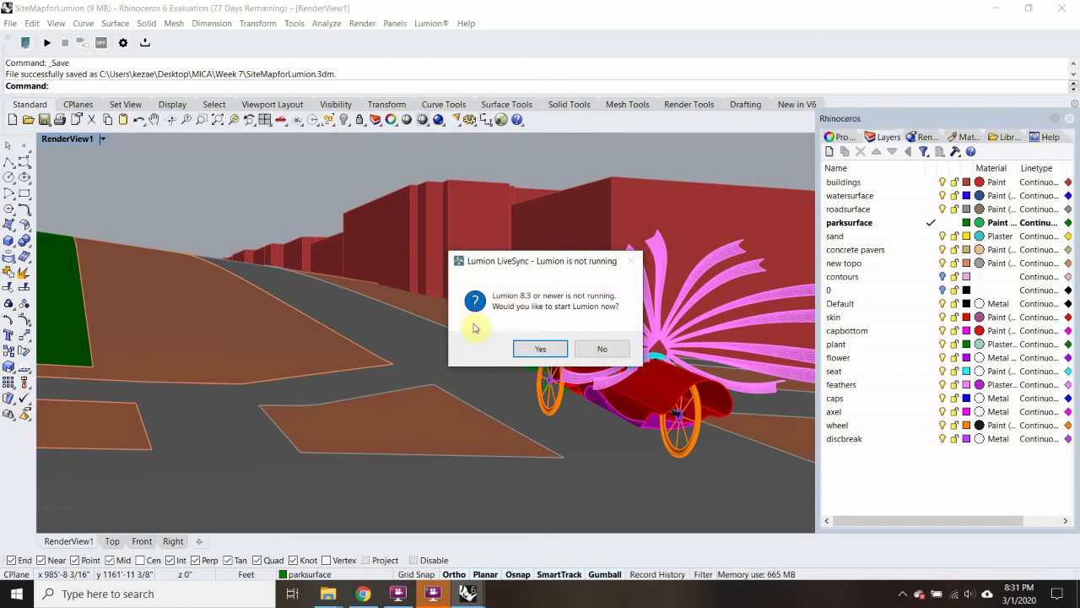
pyautogui.click(540, 348)
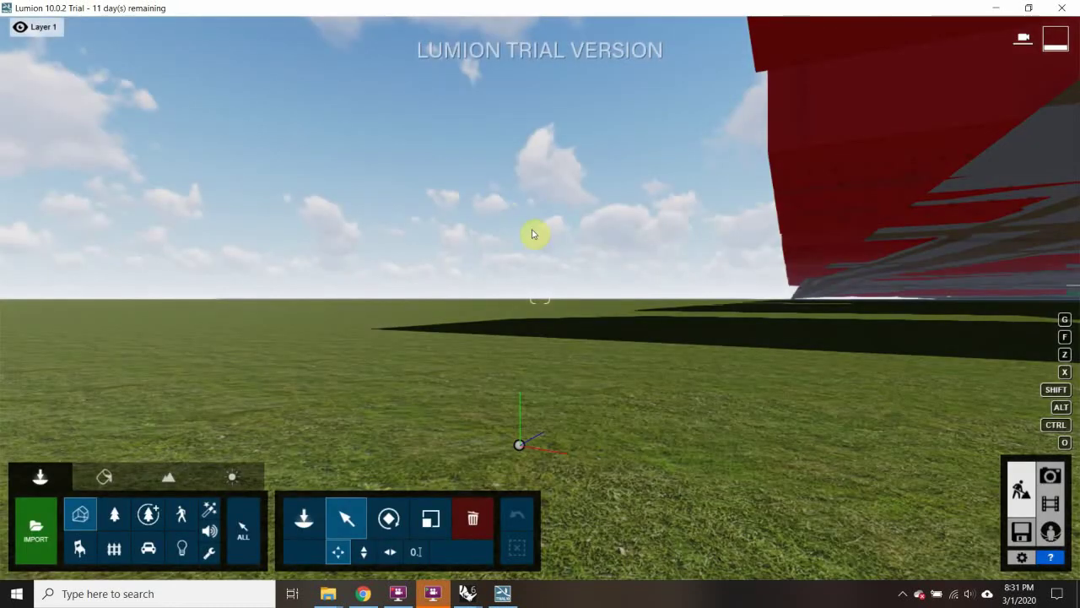
# Step: Fly the camera forward, backward and sideways at ground level to examine the edge of the synced site model
pyautogui.press('s')
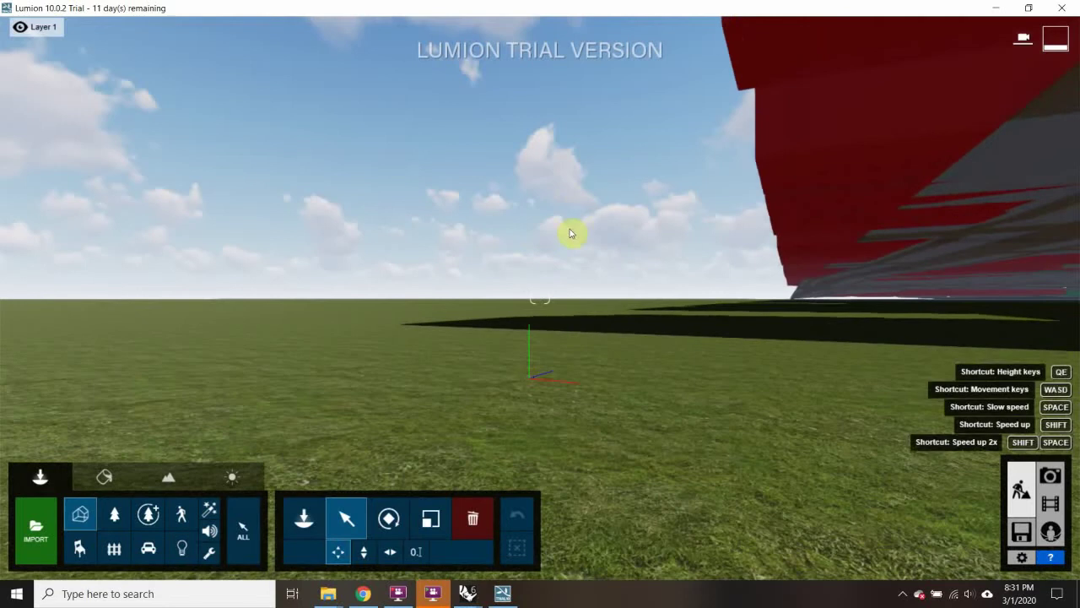
pyautogui.press('s')
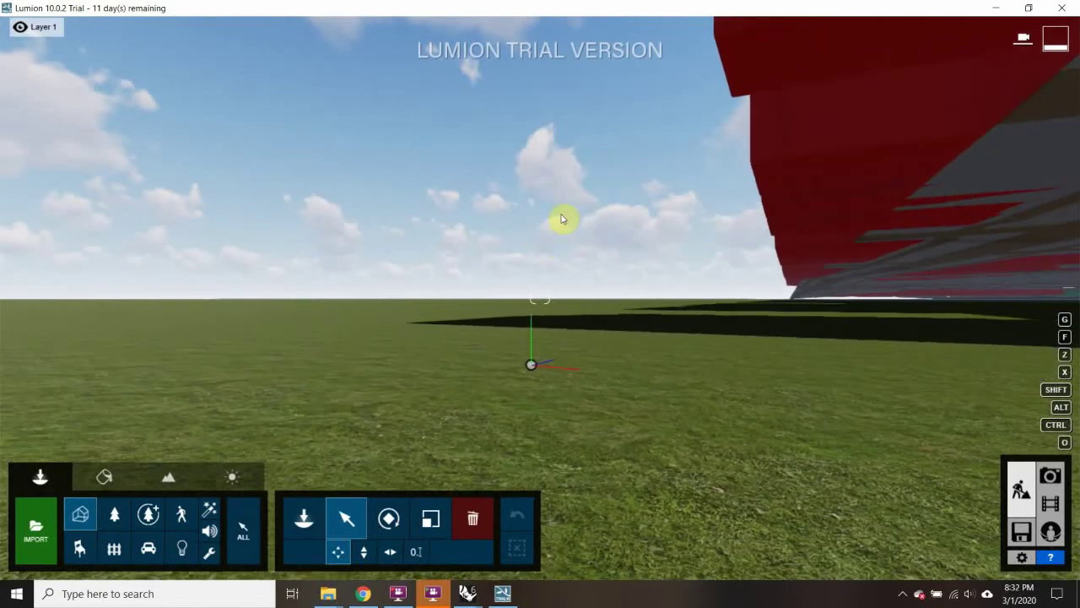
pyautogui.press('w')
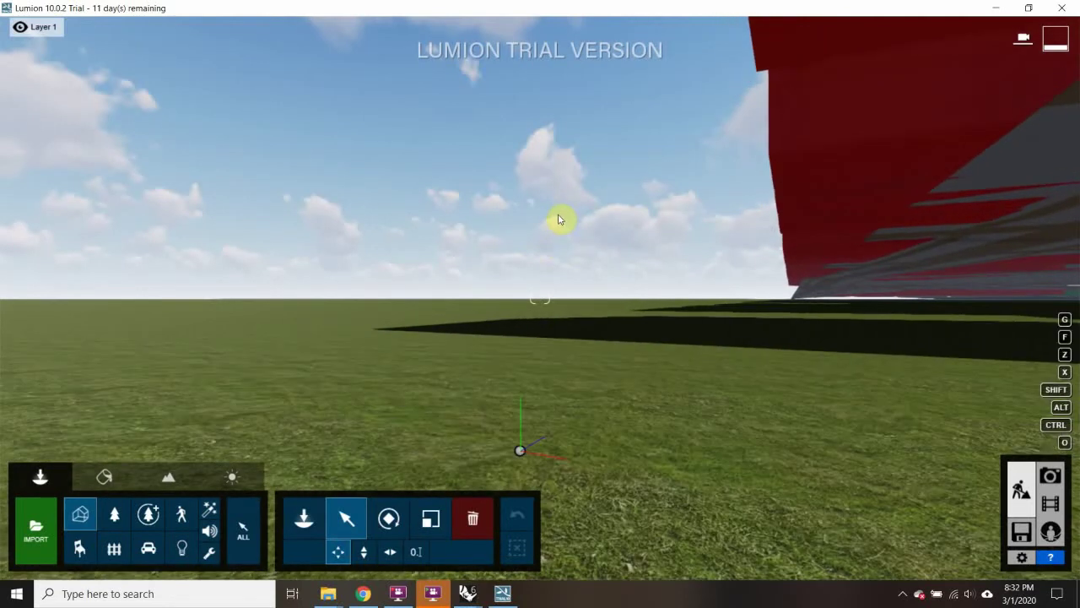
pyautogui.press('a')
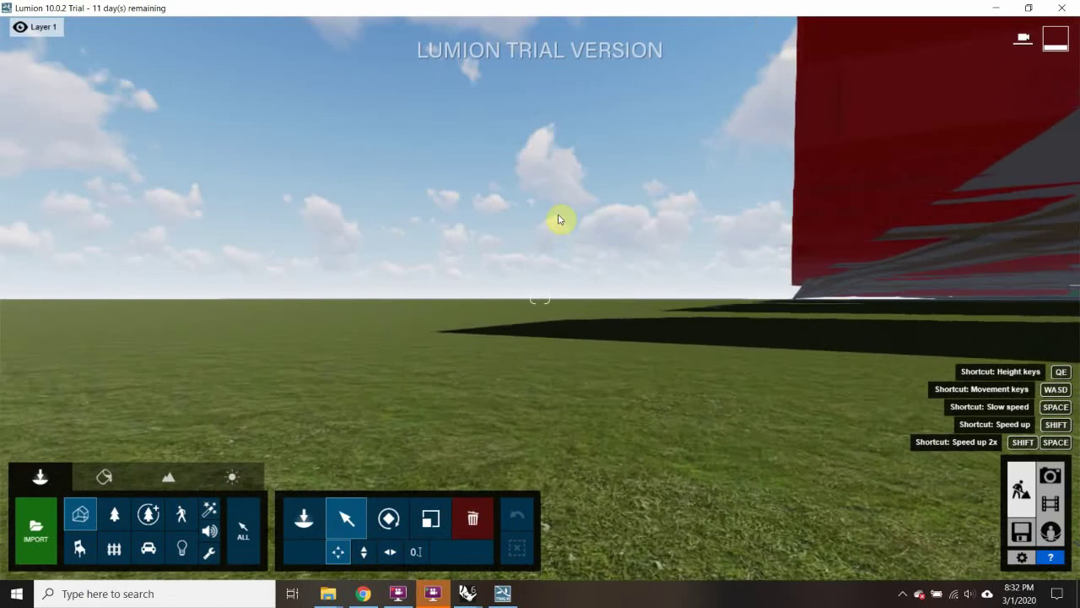
pyautogui.press('s')
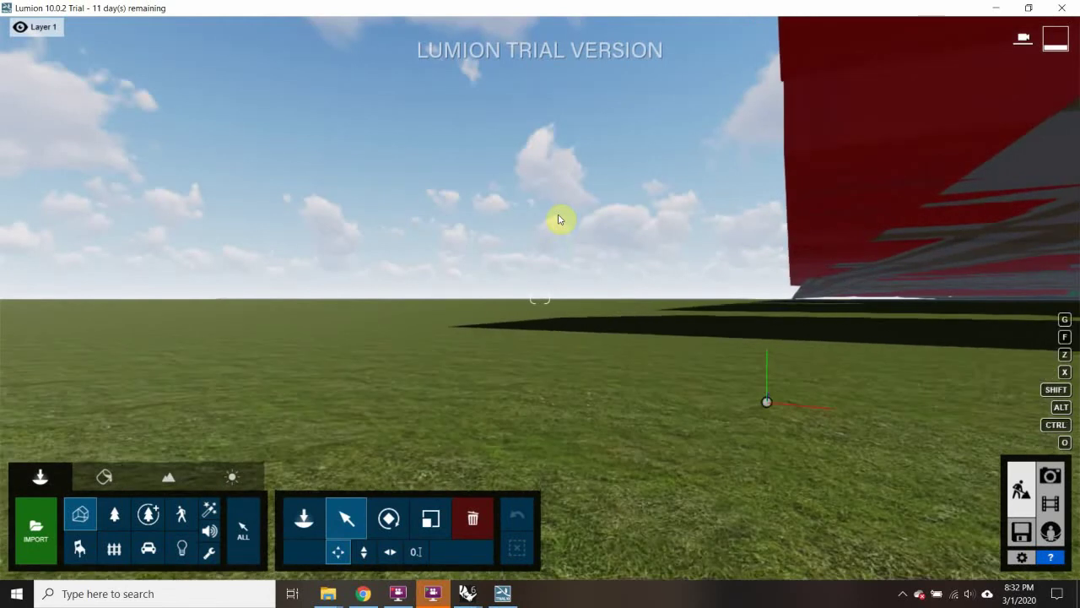
pyautogui.press('s')
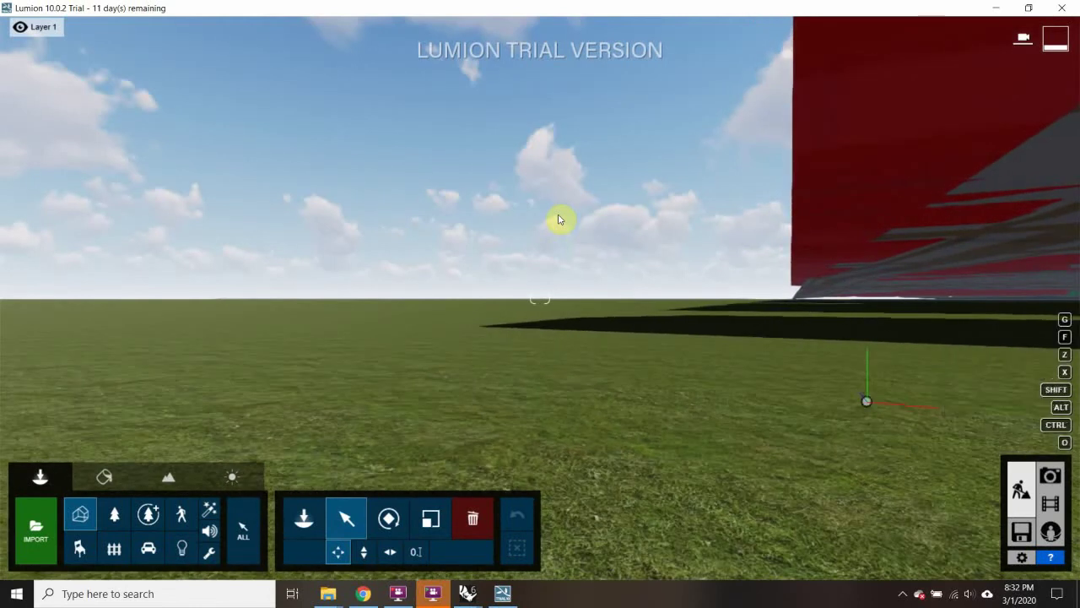
pyautogui.press('a')
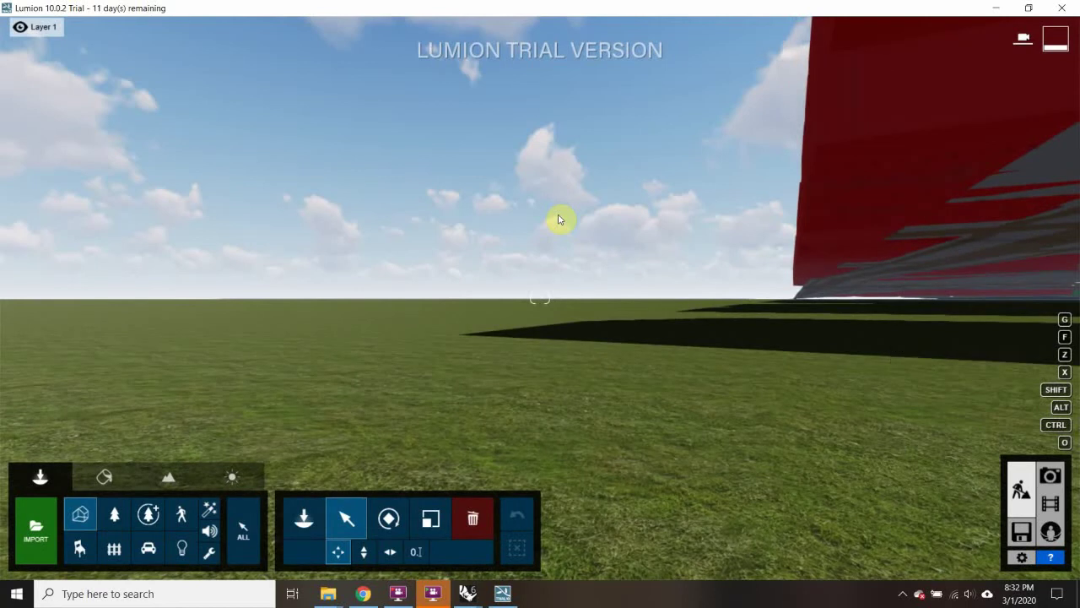
pyautogui.press('w')
pyautogui.press('a')
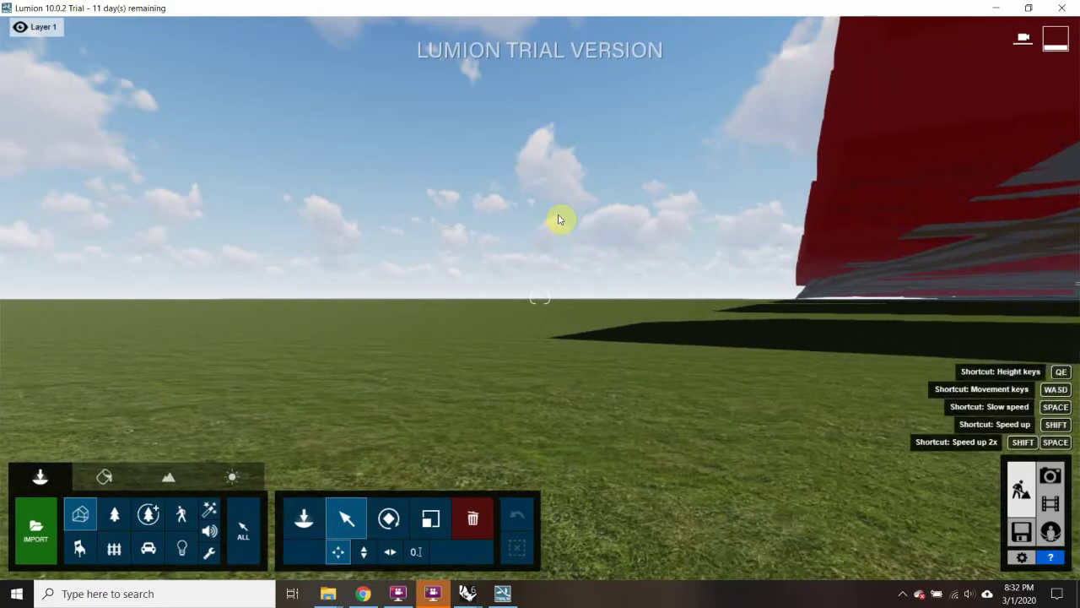
pyautogui.press('w')
pyautogui.press('w')
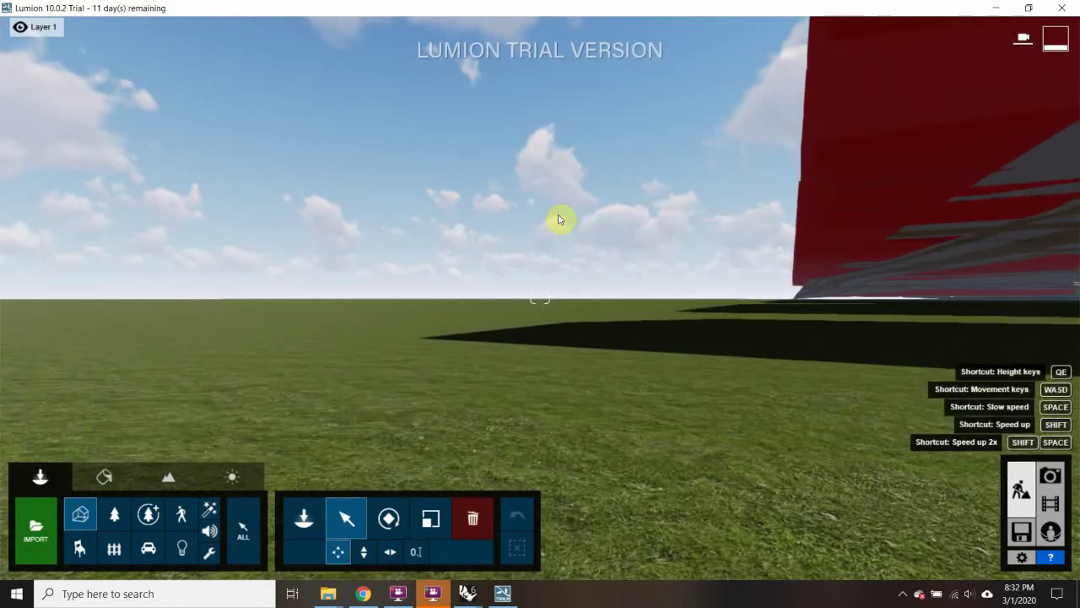
pyautogui.press('w')
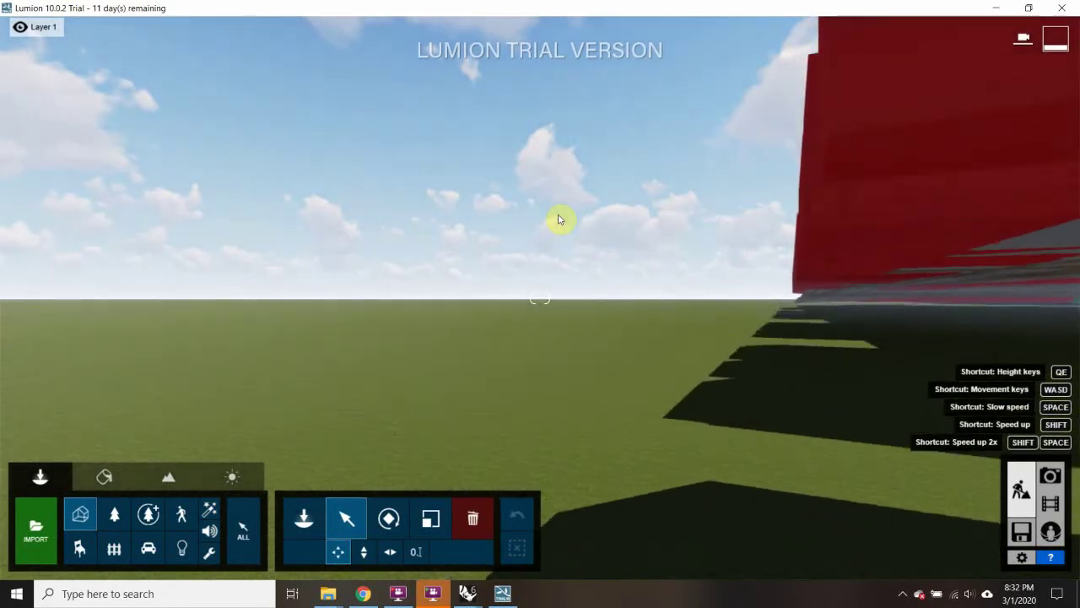
pyautogui.press('s')
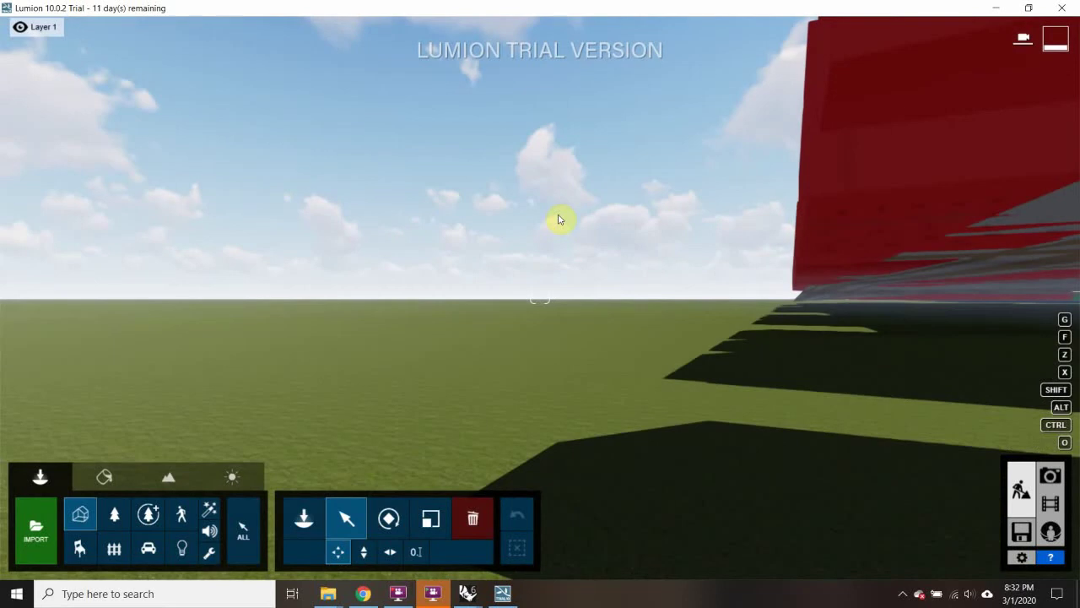
pyautogui.press('d')
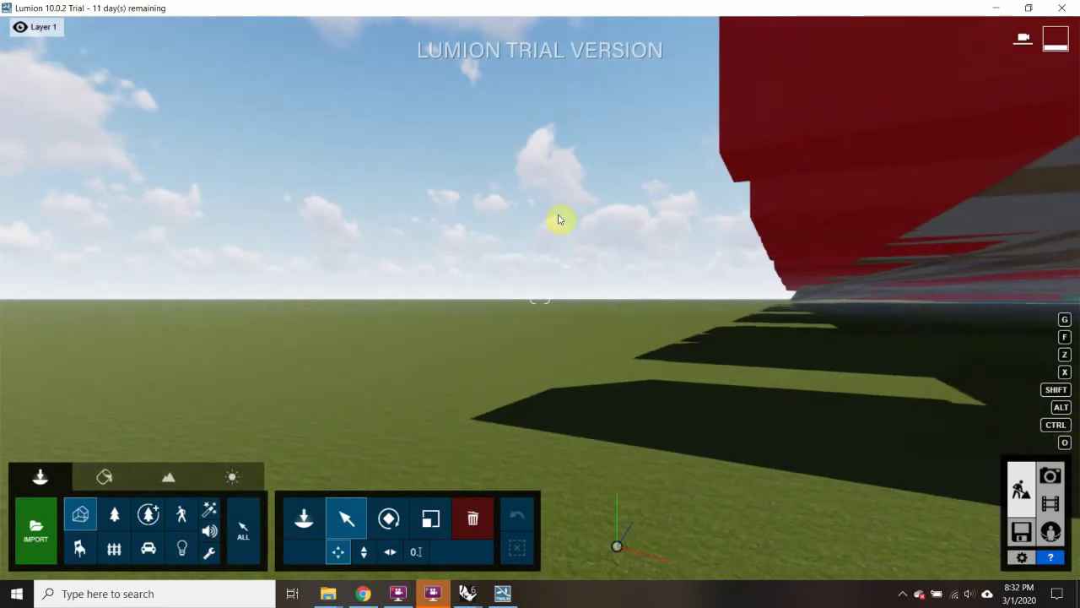
pyautogui.press('w')
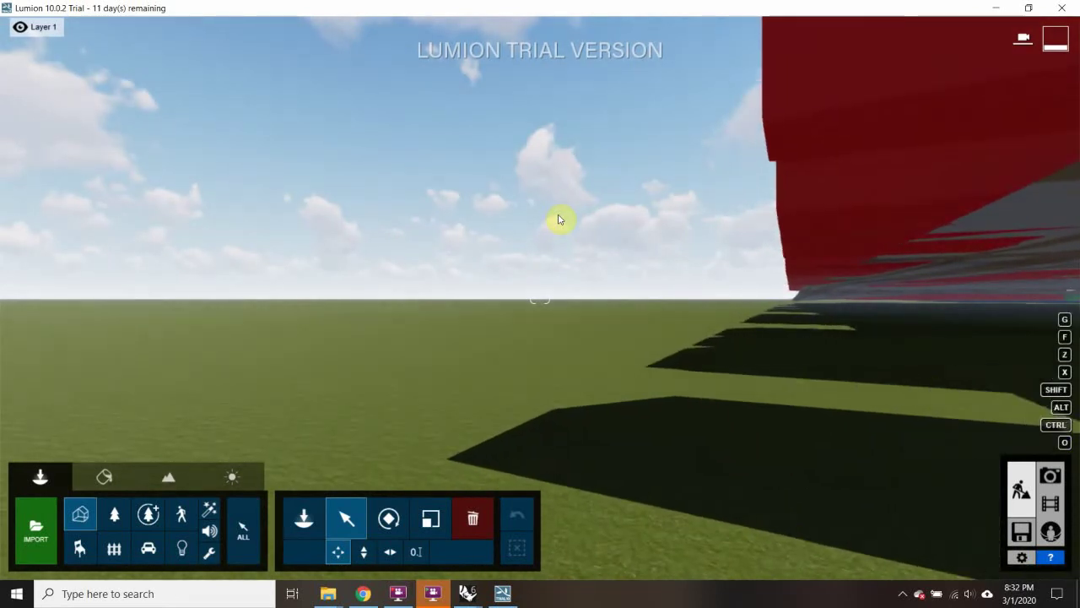
pyautogui.press('d')
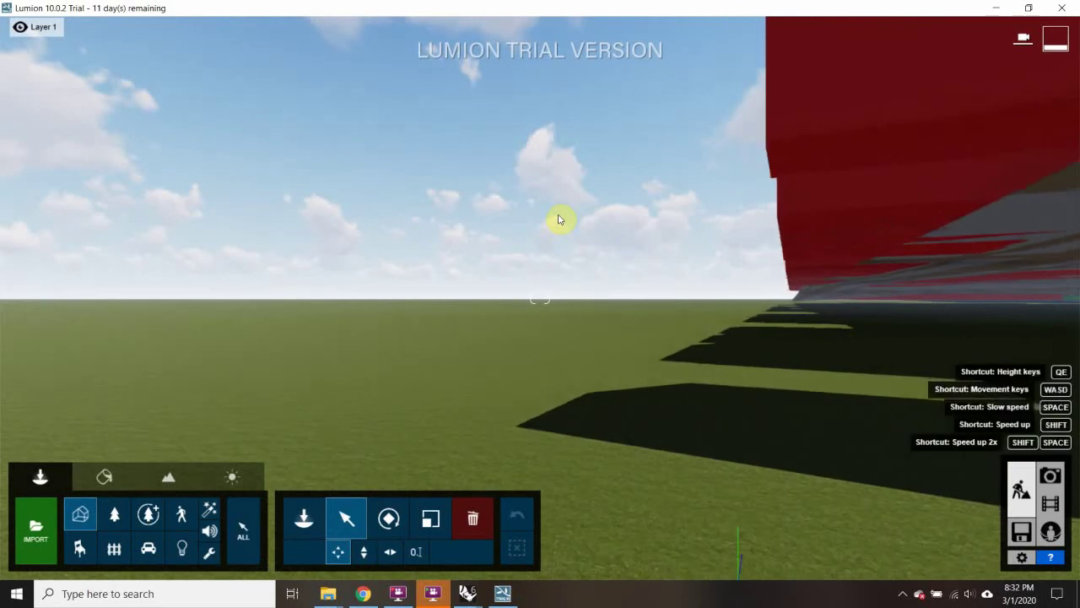
pyautogui.press('d')
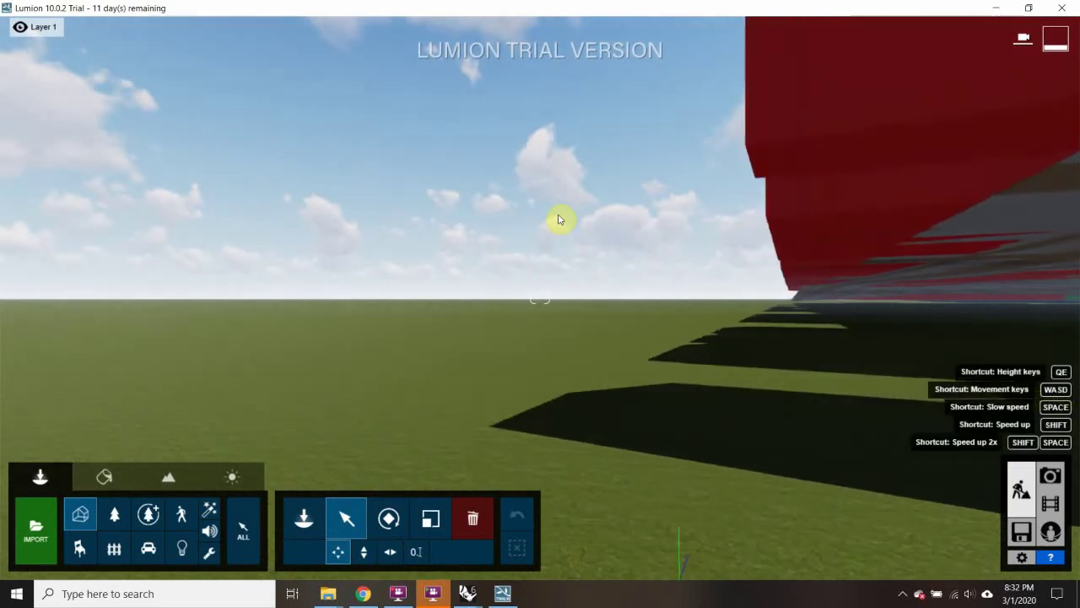
pyautogui.press('s')
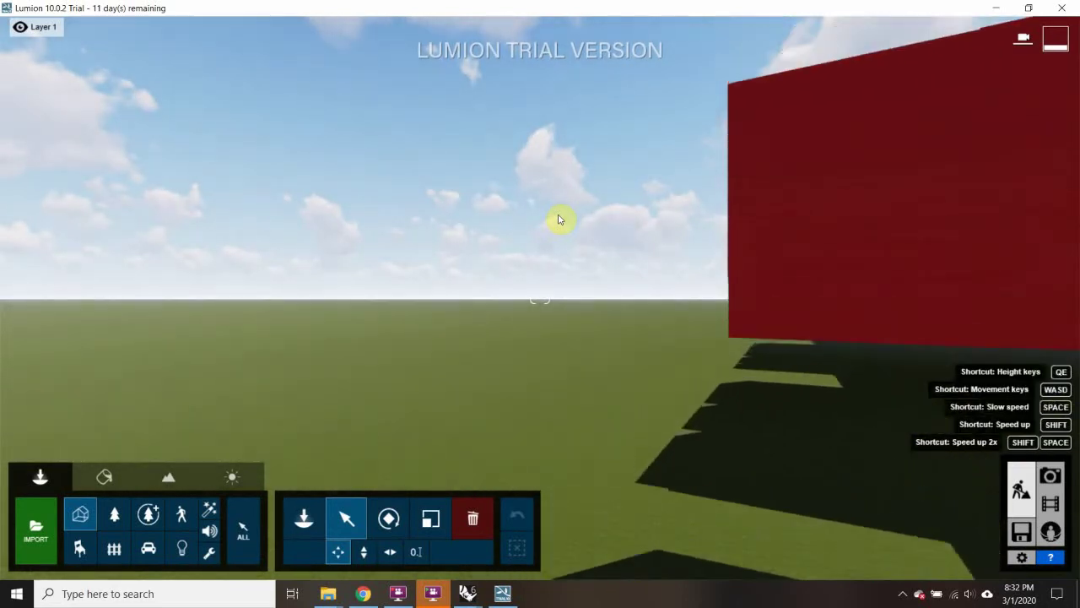
# Step: Raise the camera above the red buildings, tilt it down and pull back to examine the city site from overhead
pyautogui.press('q')
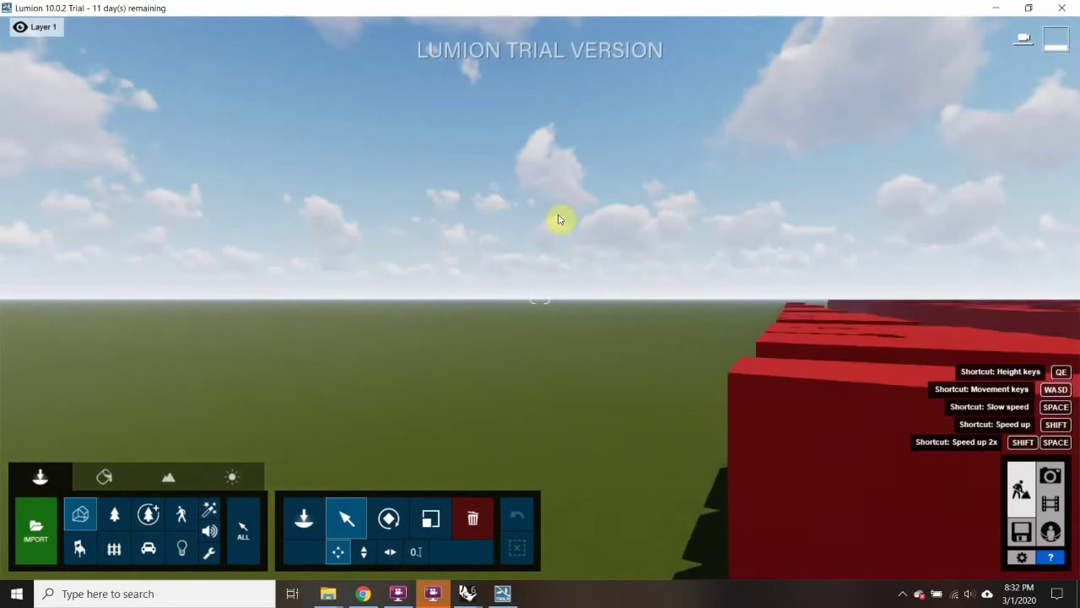
pyautogui.press('q')
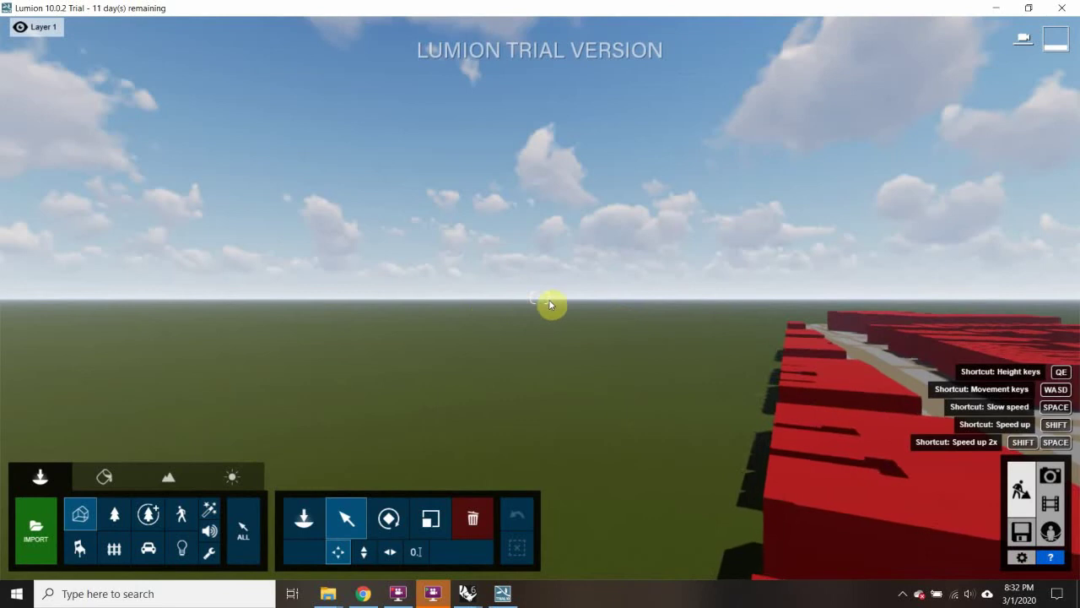
pyautogui.moveTo(675, 318)
pyautogui.mouseDown(button='right')
pyautogui.moveTo(608, 321)
pyautogui.moveTo(667, 314)
pyautogui.mouseUp(button='right')
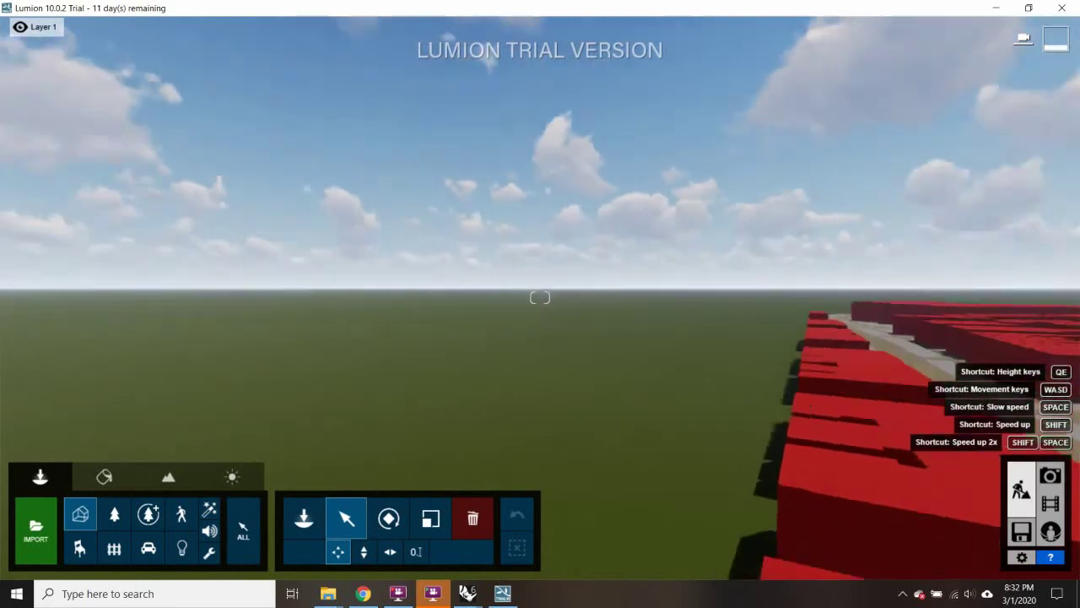
pyautogui.moveTo(540, 297); pyautogui.dragTo(658, 359, button='right')
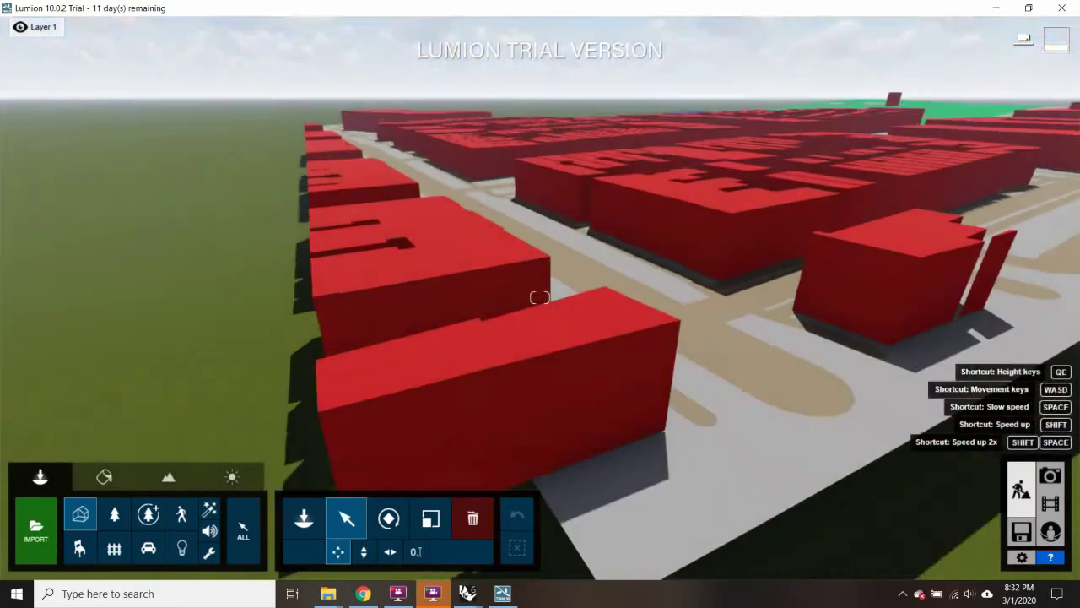
pyautogui.scroll(-10, 570, 189)
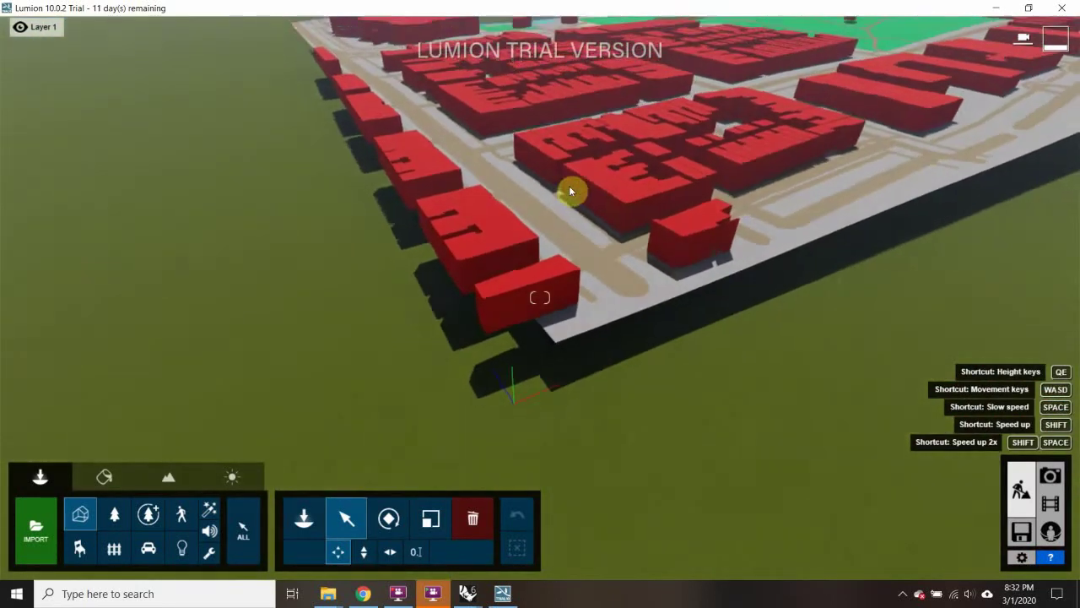
pyautogui.moveTo(374, 133); pyautogui.dragTo(211, 139, button='right')
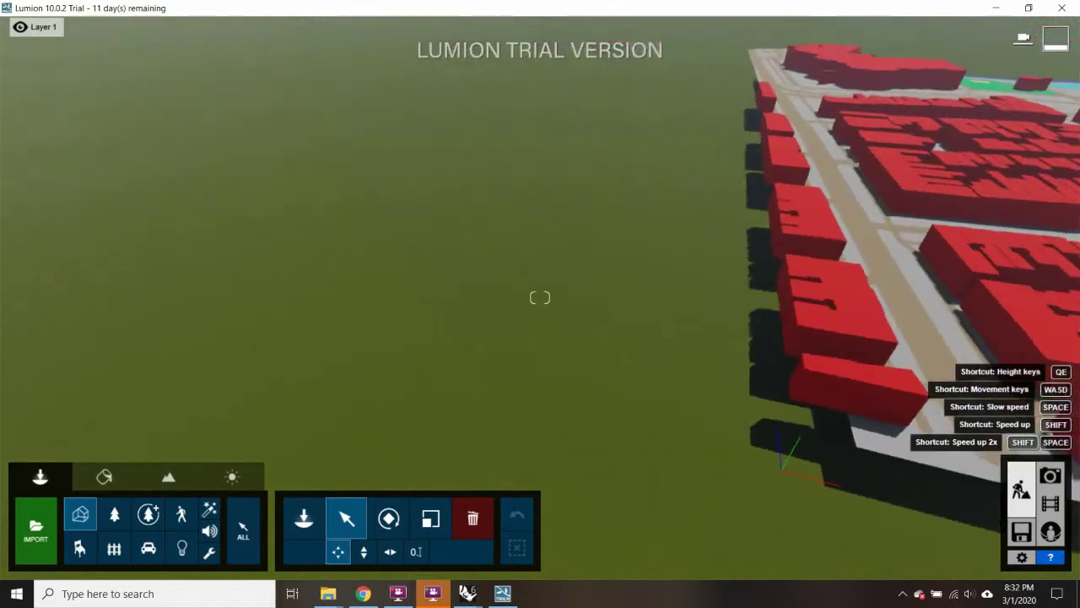
pyautogui.moveTo(540, 297); pyautogui.dragTo(224, 145, button='right')
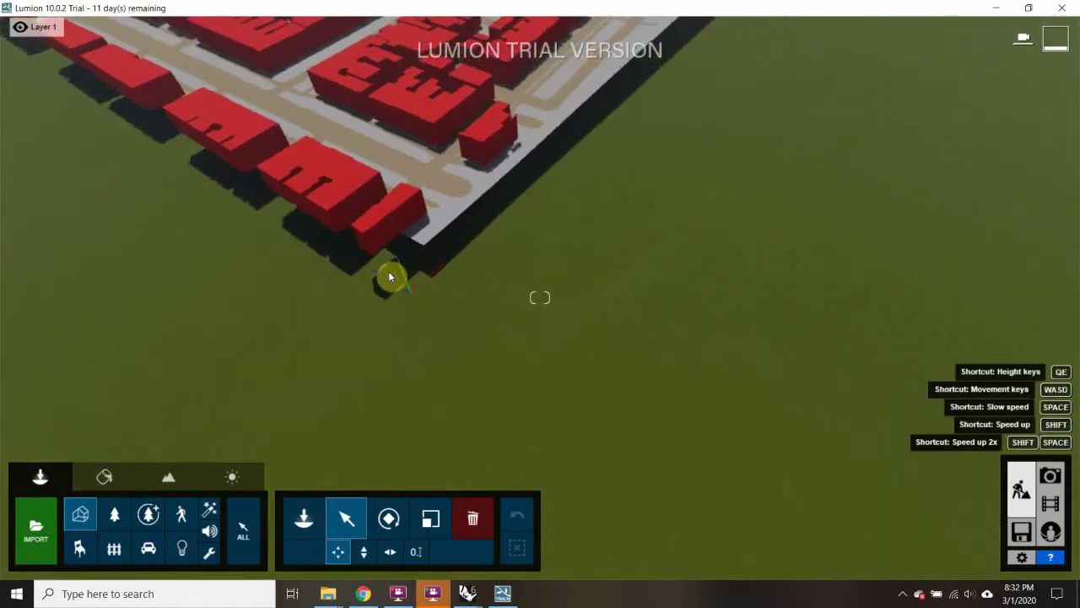
pyautogui.press('s')
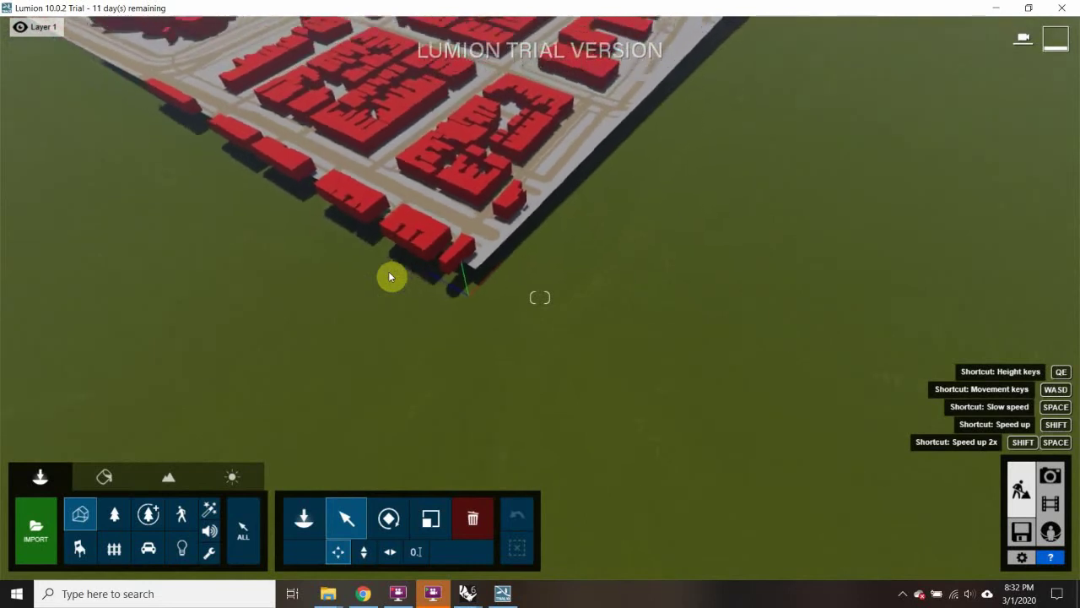
pyautogui.click(324, 81)
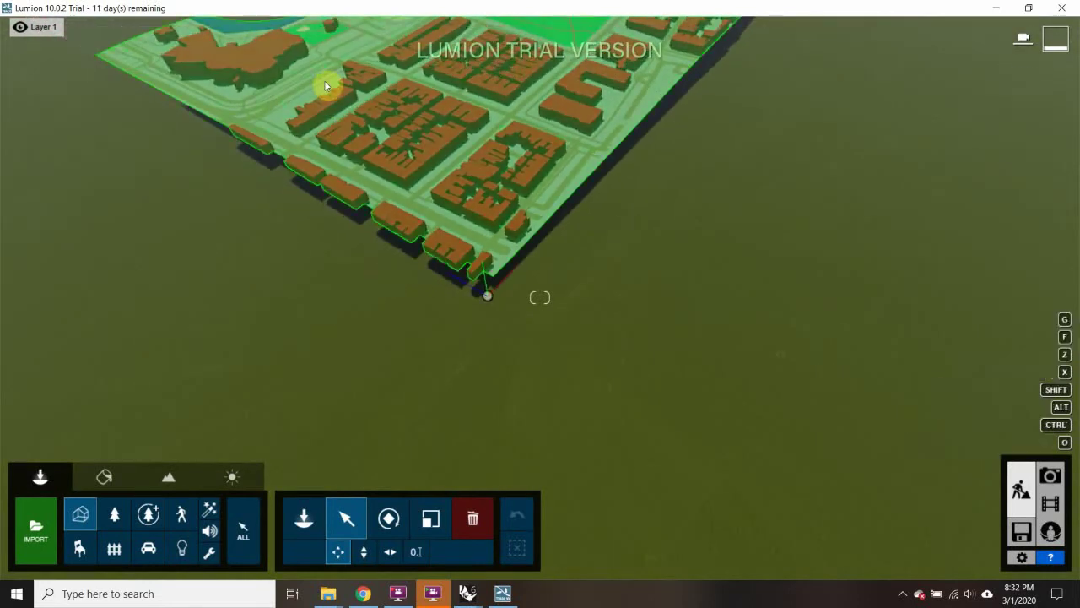